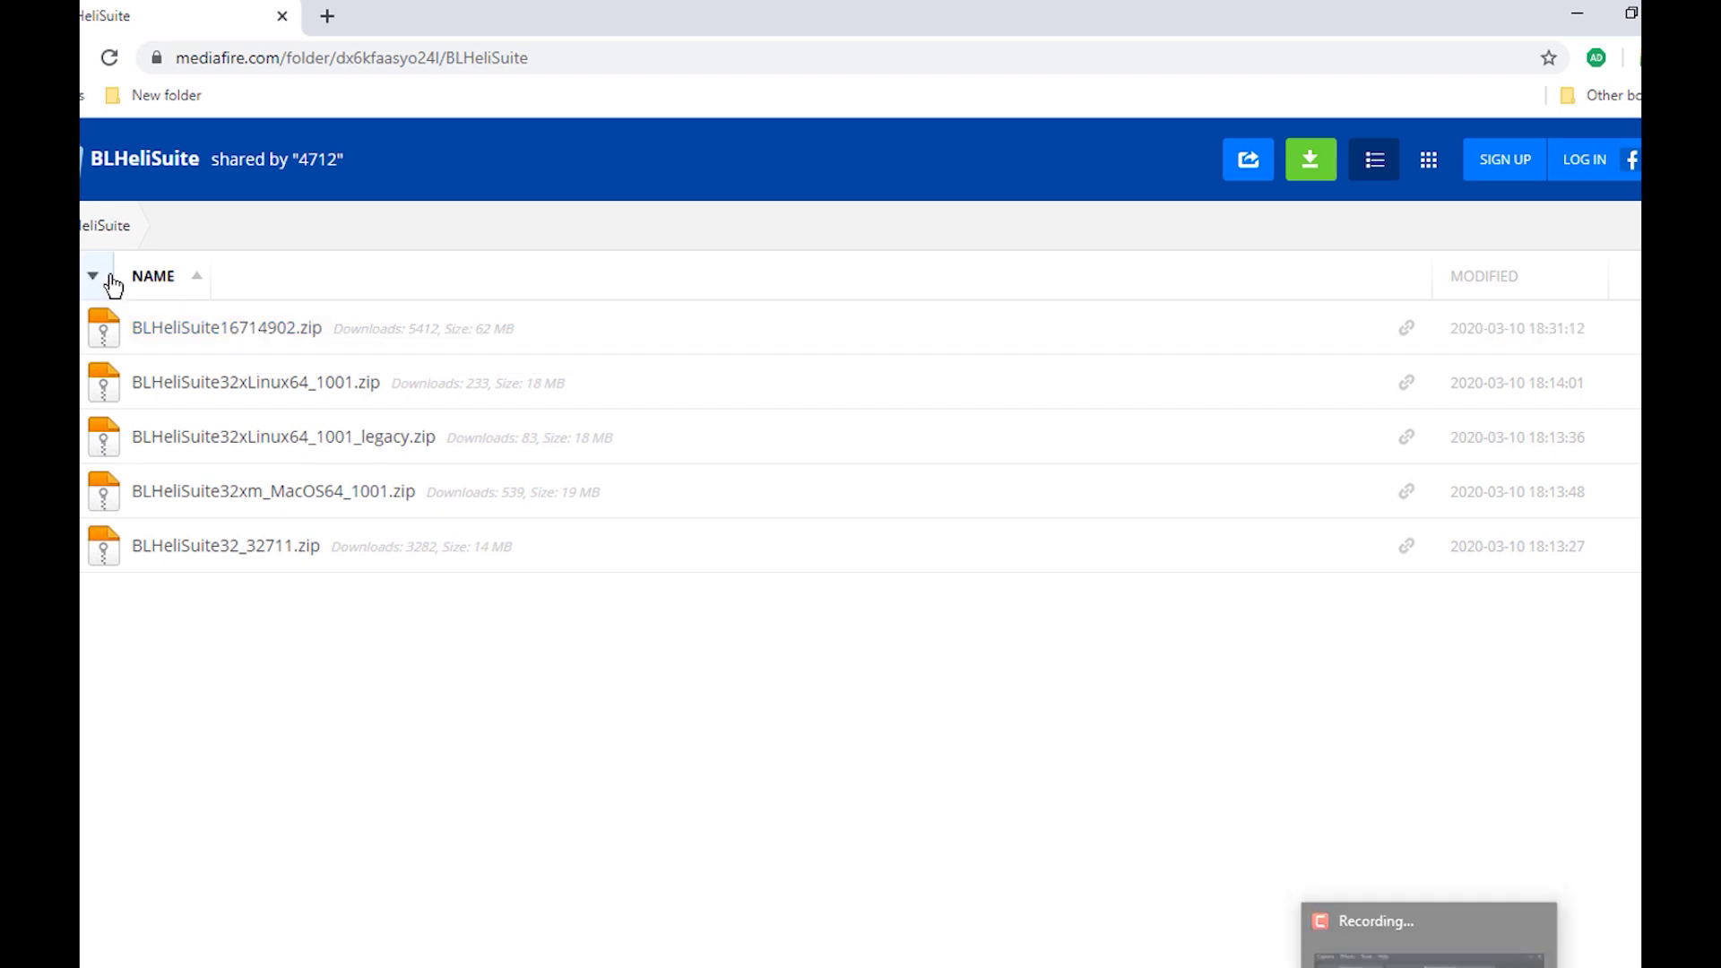
# Step: Download BLHeliSuite16714902.zip from the shared MediaFire folder and extract the archive in the downloads folder
pyautogui.click(215, 328)
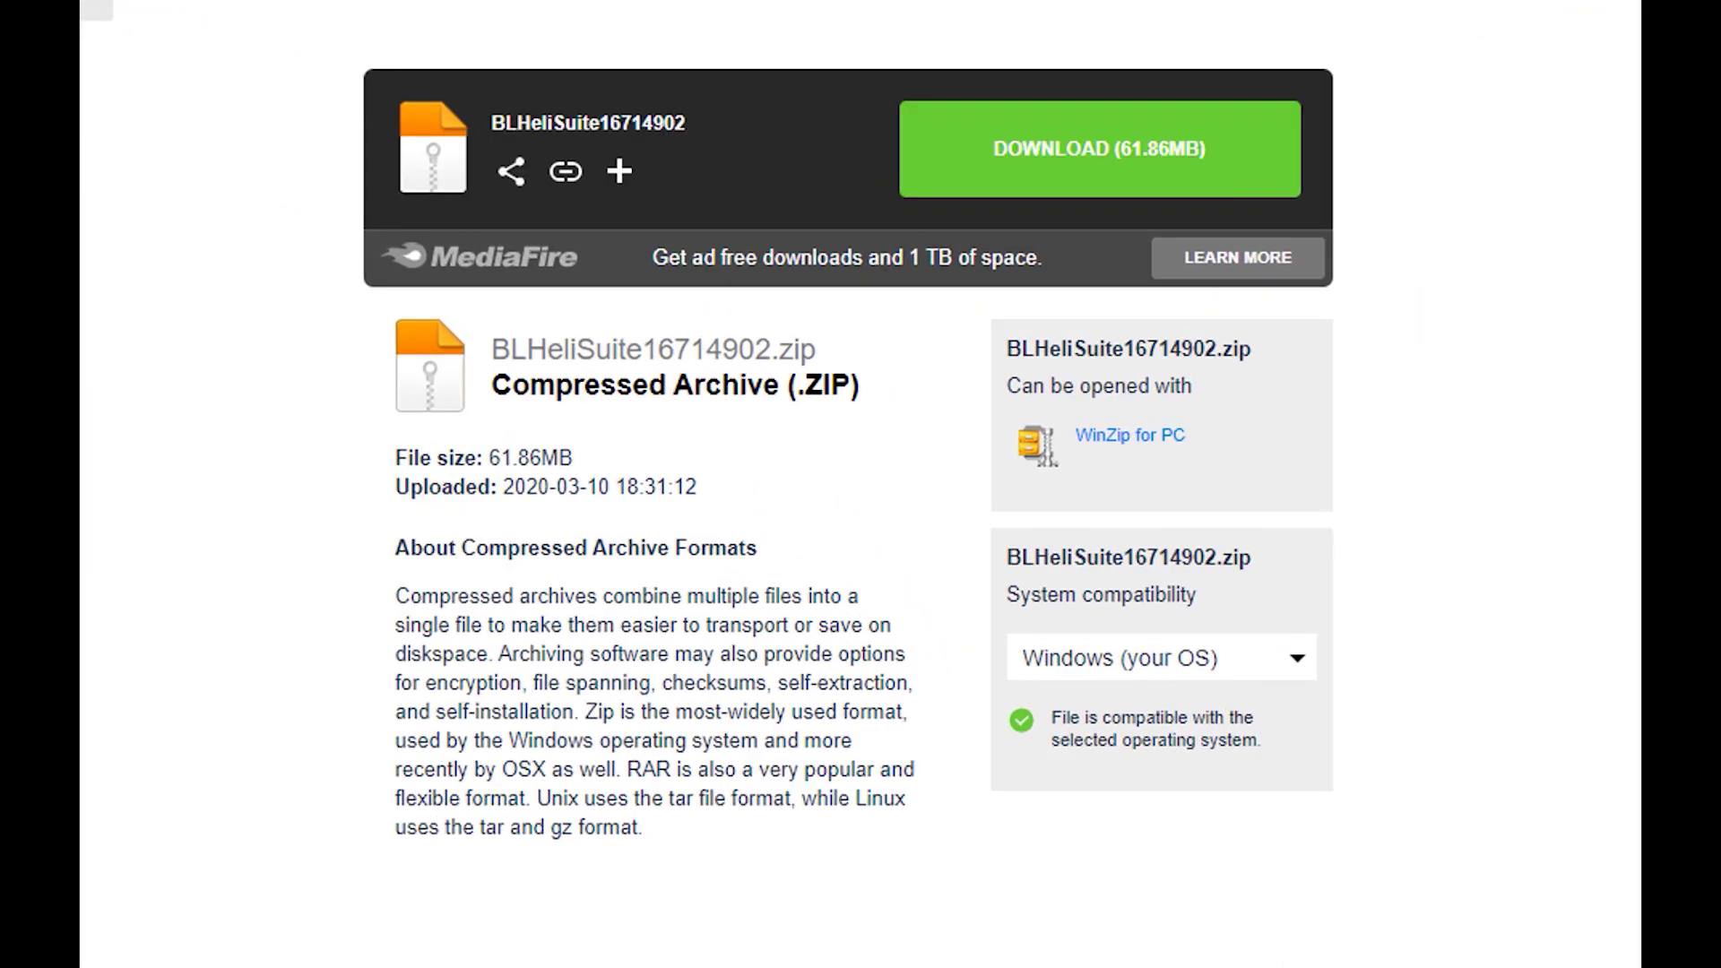
pyautogui.click(1103, 151)
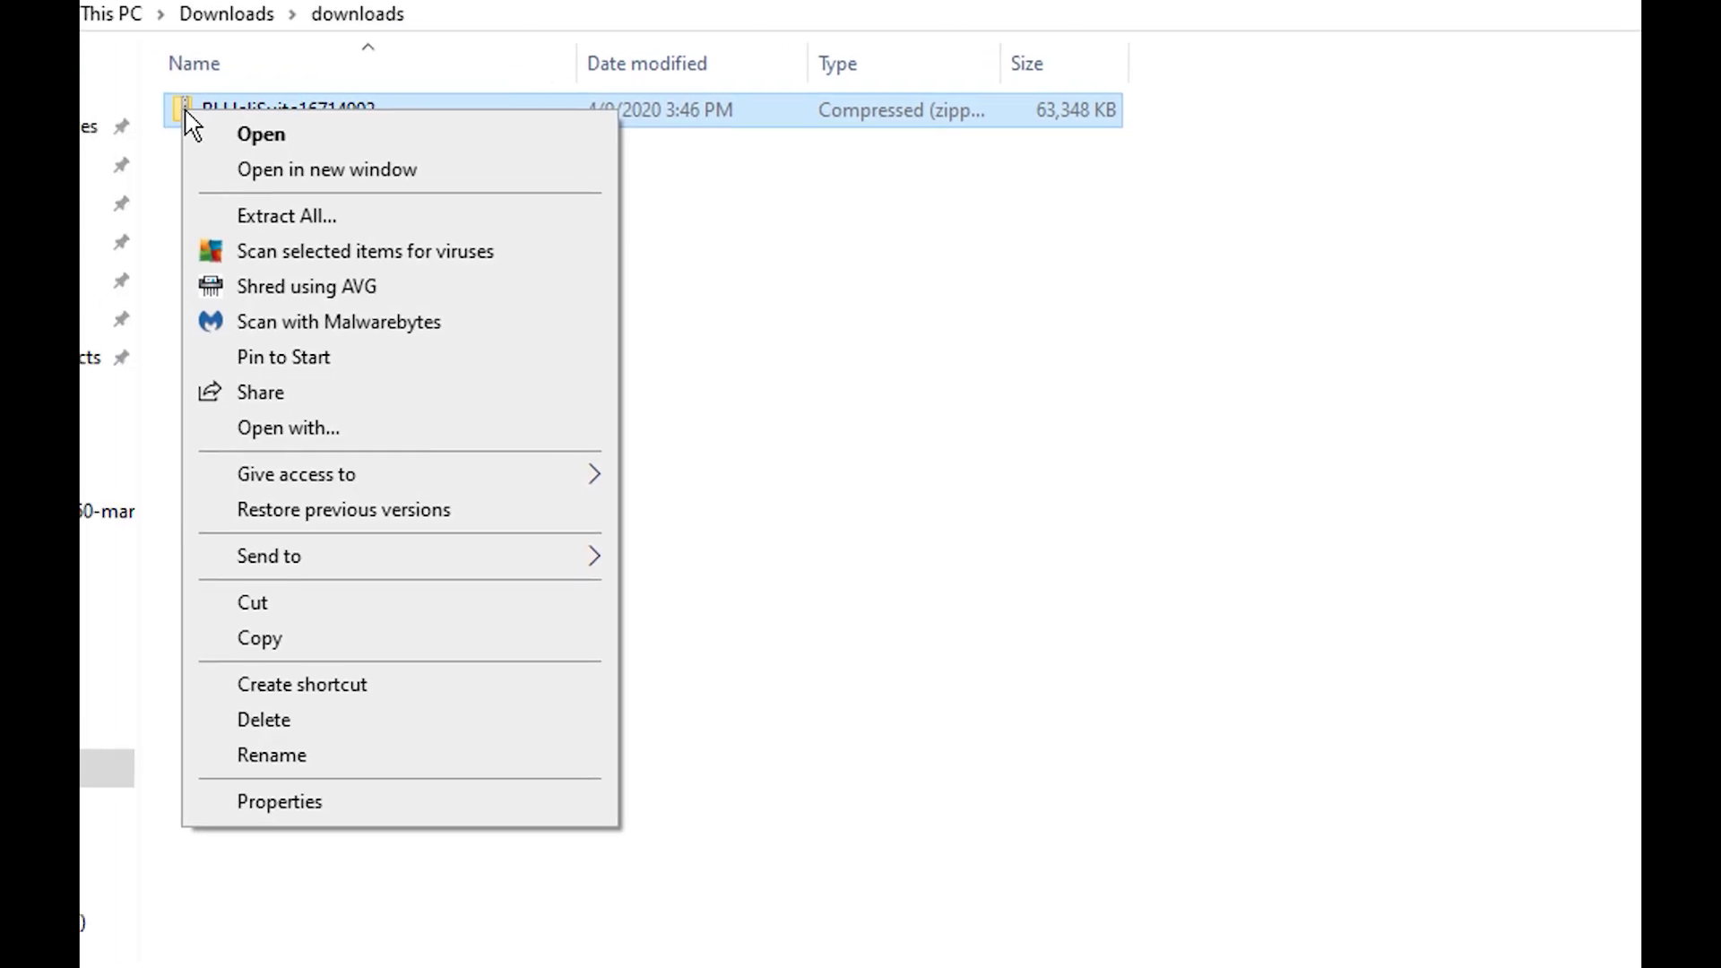
pyautogui.click(358, 259)
pyautogui.press('Return')
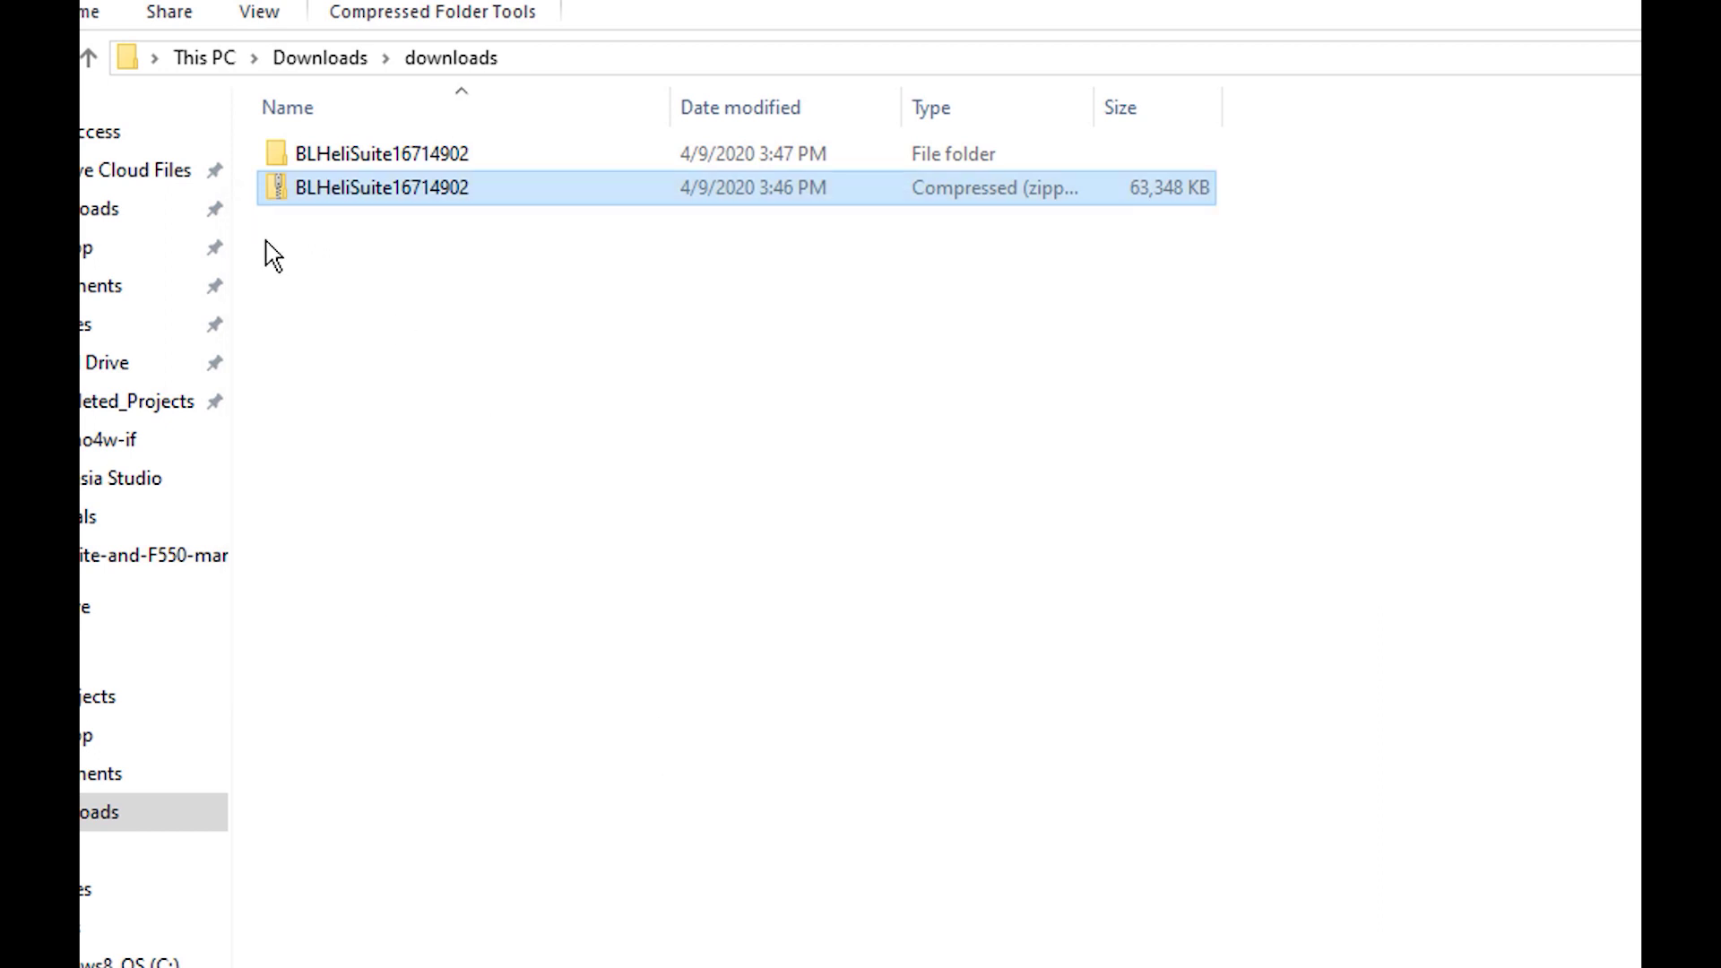
# Step: Launch the BLHeliSuite application from the extracted BLHeliSuite16714902 folder, allowing it to run despite the Windows SmartScreen block
pyautogui.doubleClick(279, 156)
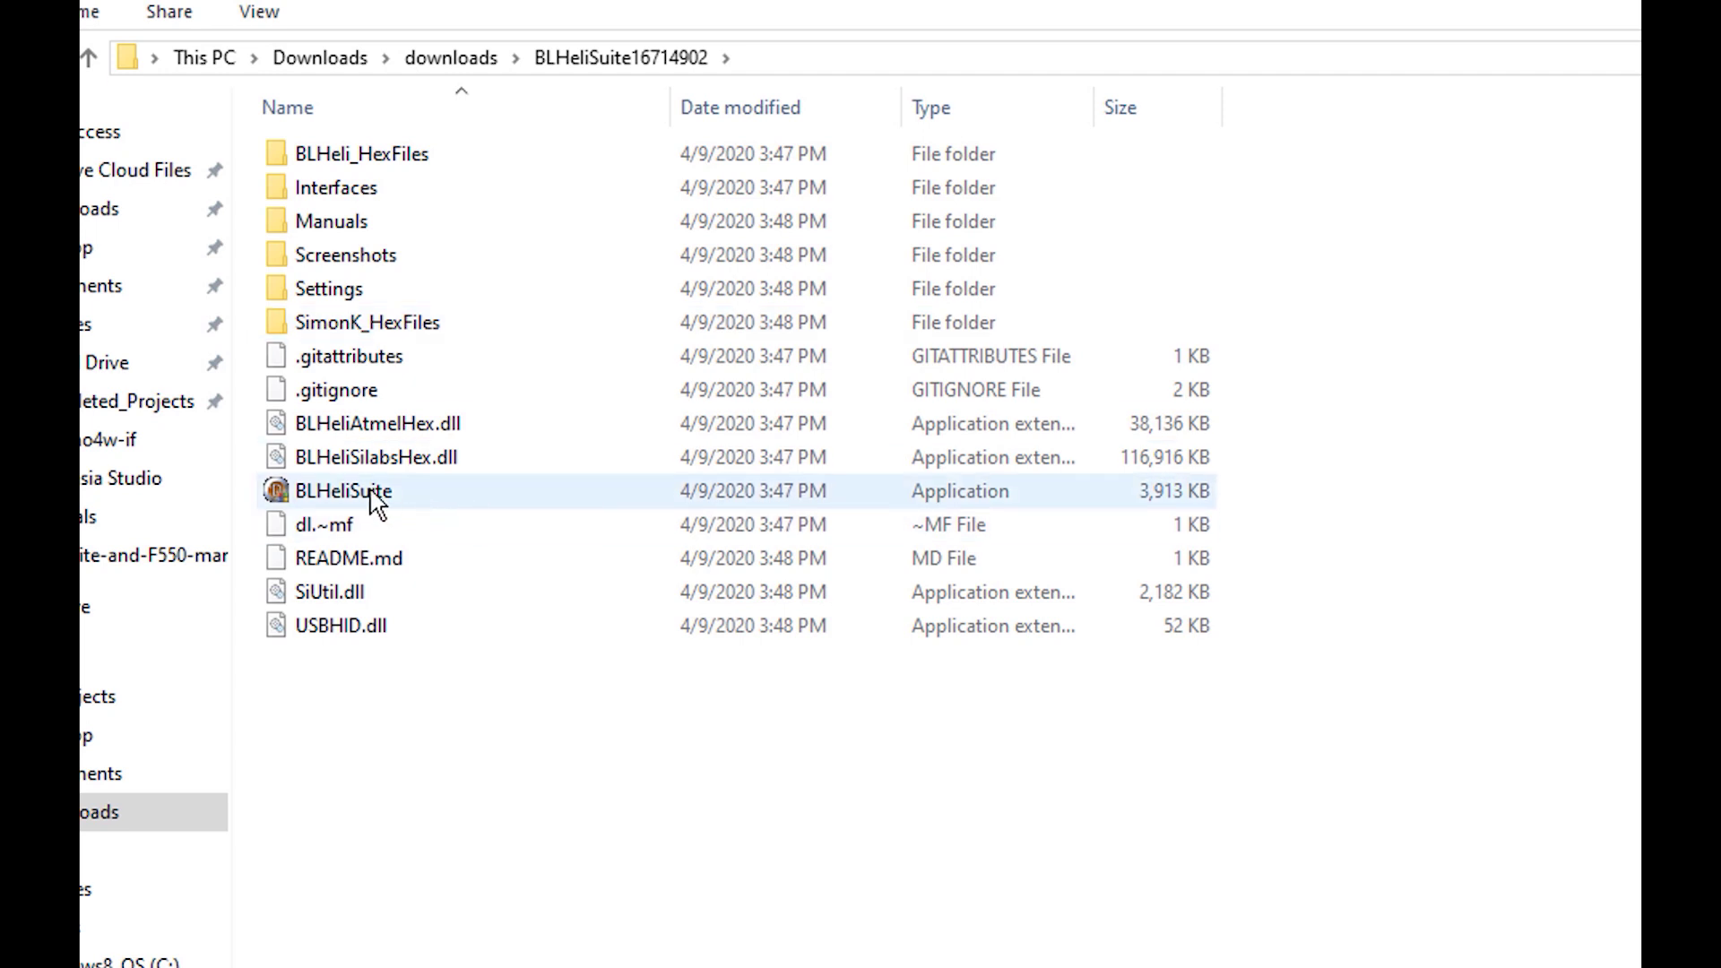
pyautogui.doubleClick(283, 495)
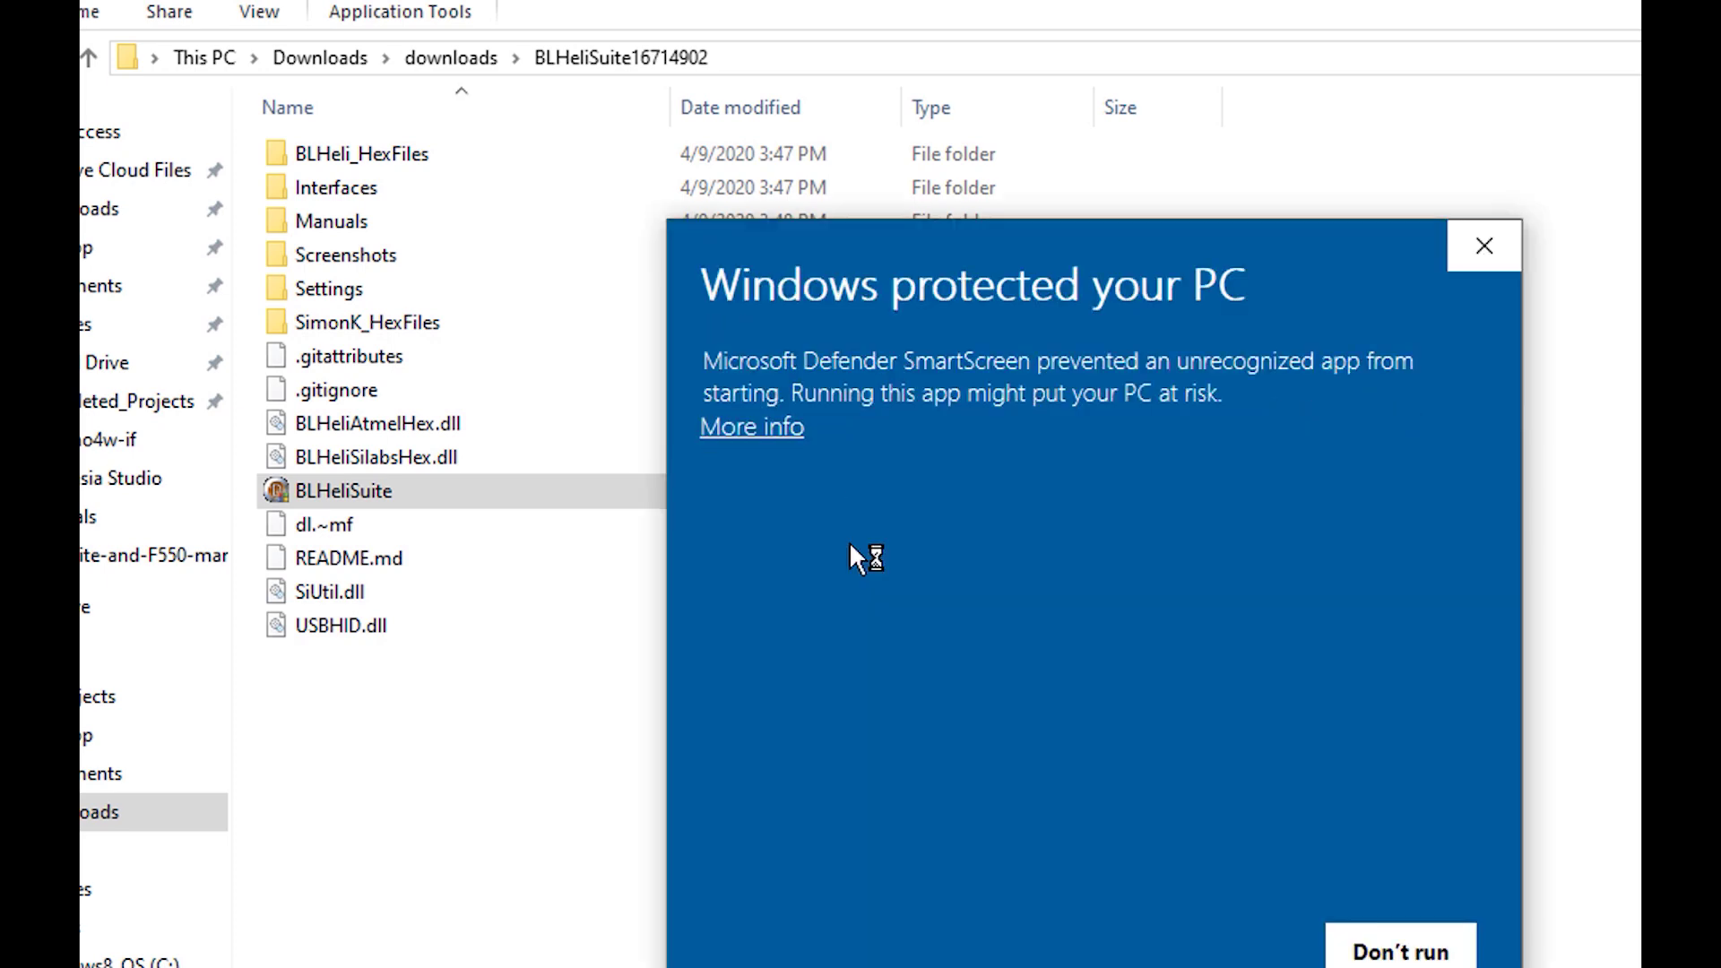
pyautogui.click(740, 430)
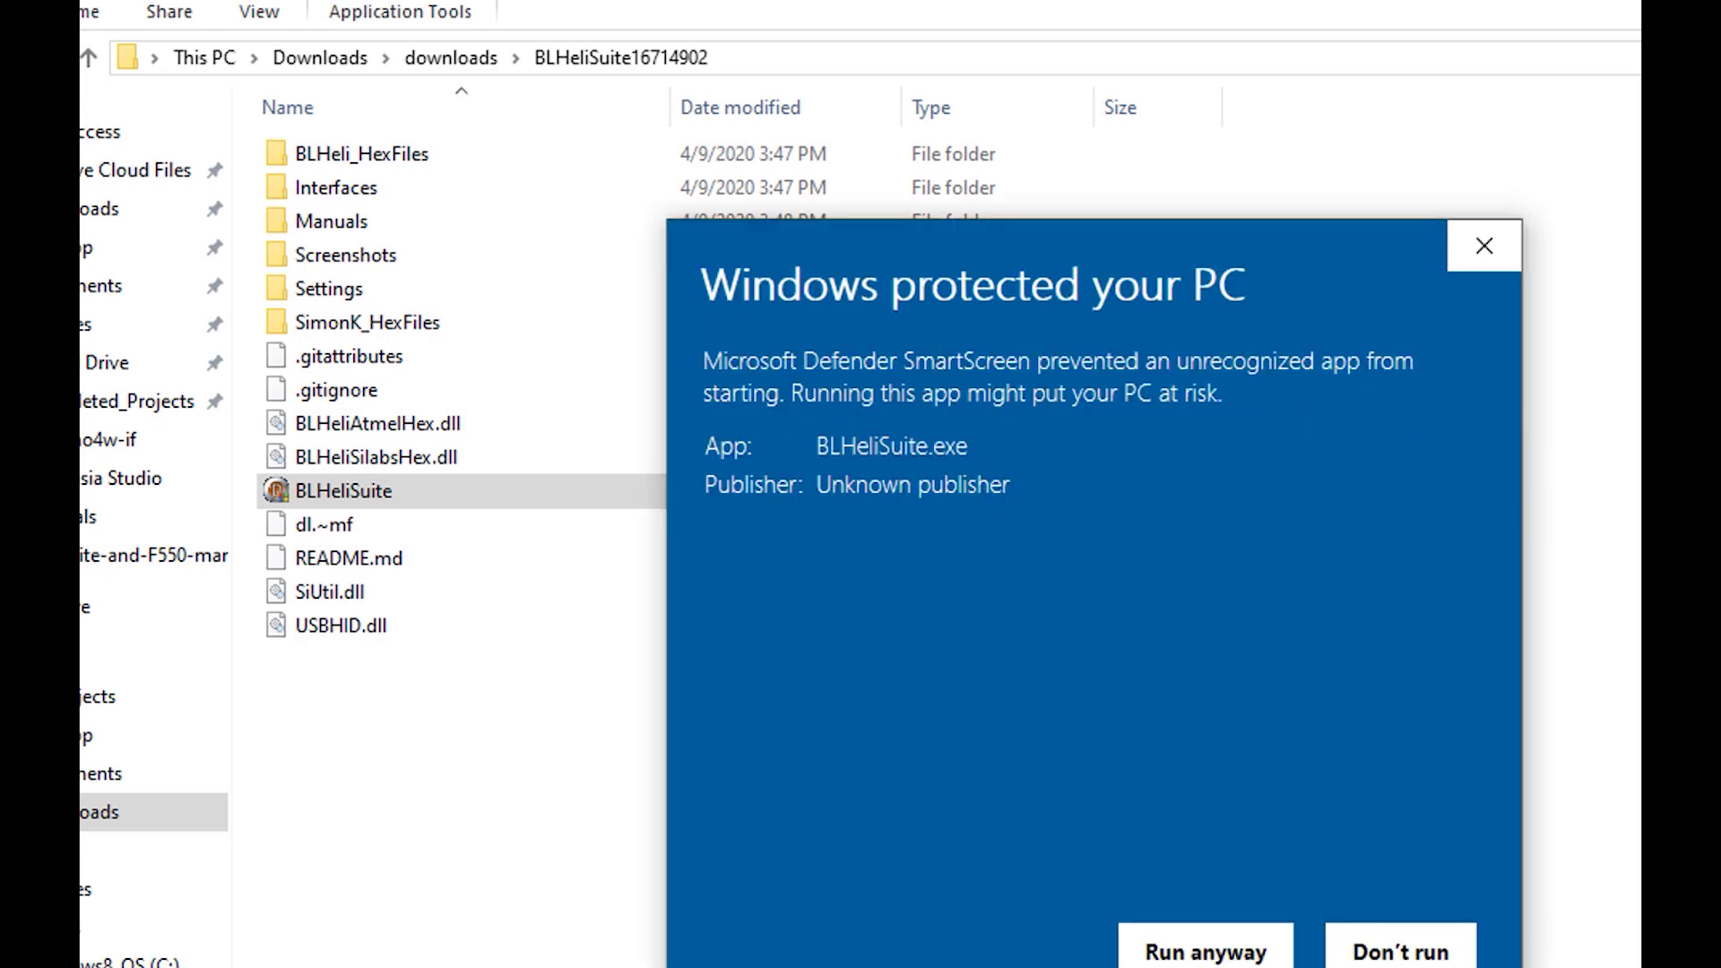
pyautogui.click(1206, 951)
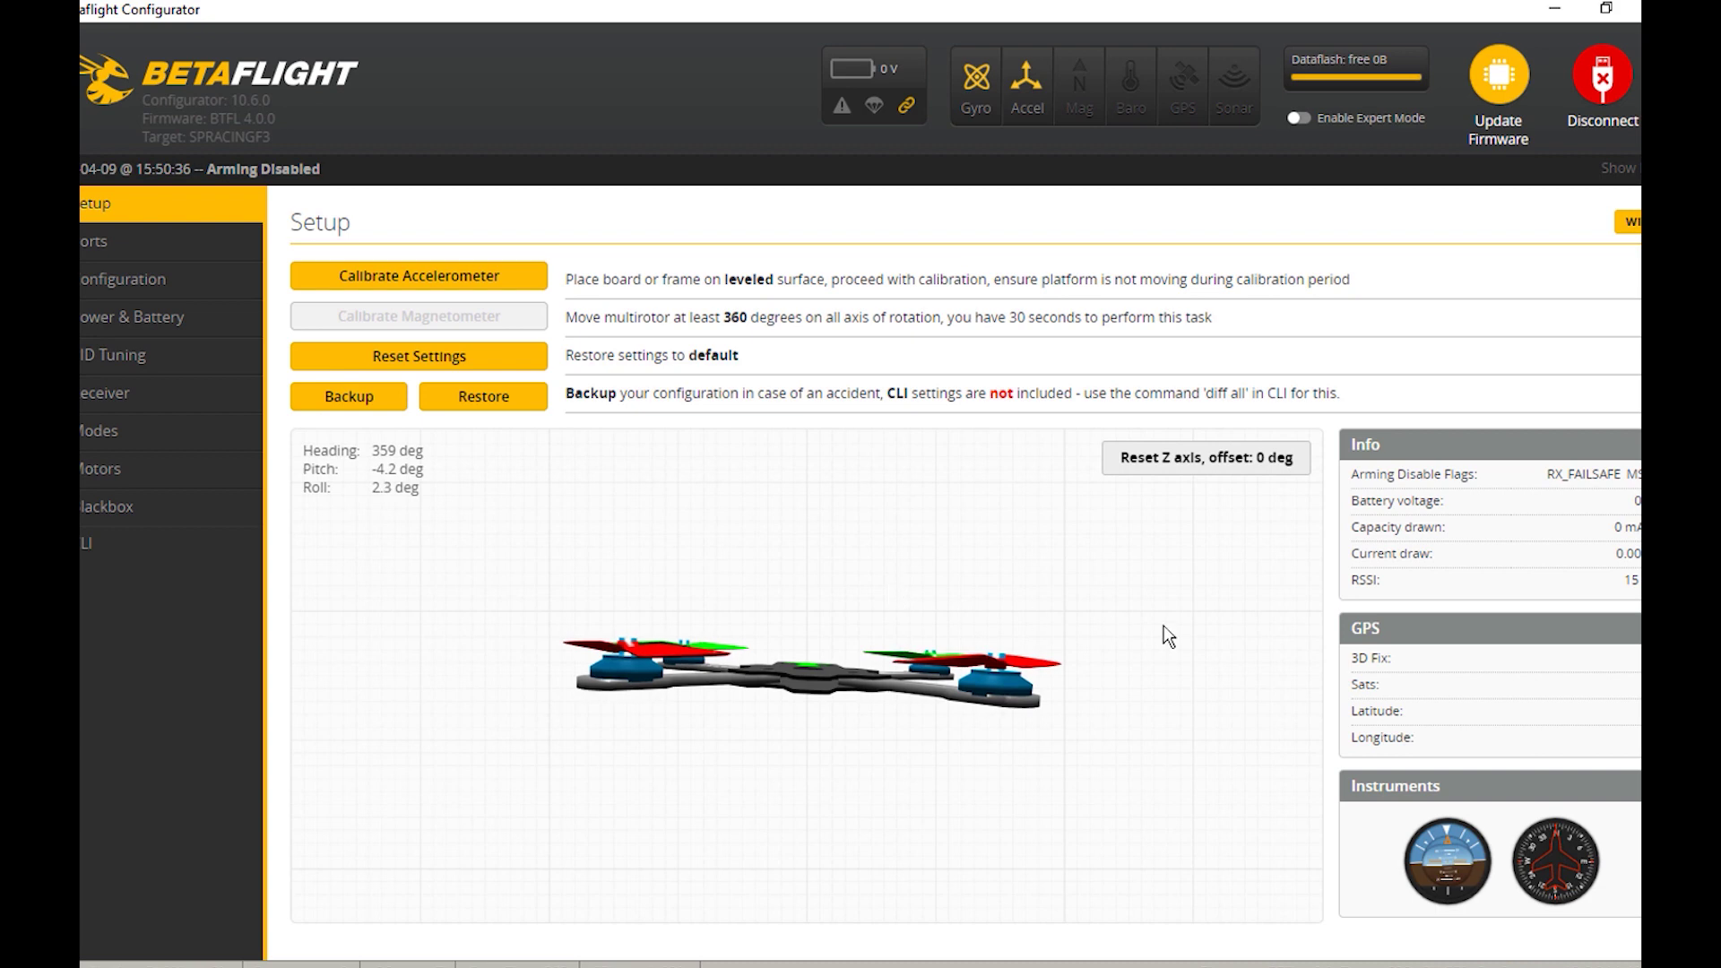
# Step: Disconnect the flight controller in Betaflight Configurator and set the BLHeliSuite interface to SILABS BLHeli Bootloader (Cleanflight)
pyautogui.click(1601, 87)
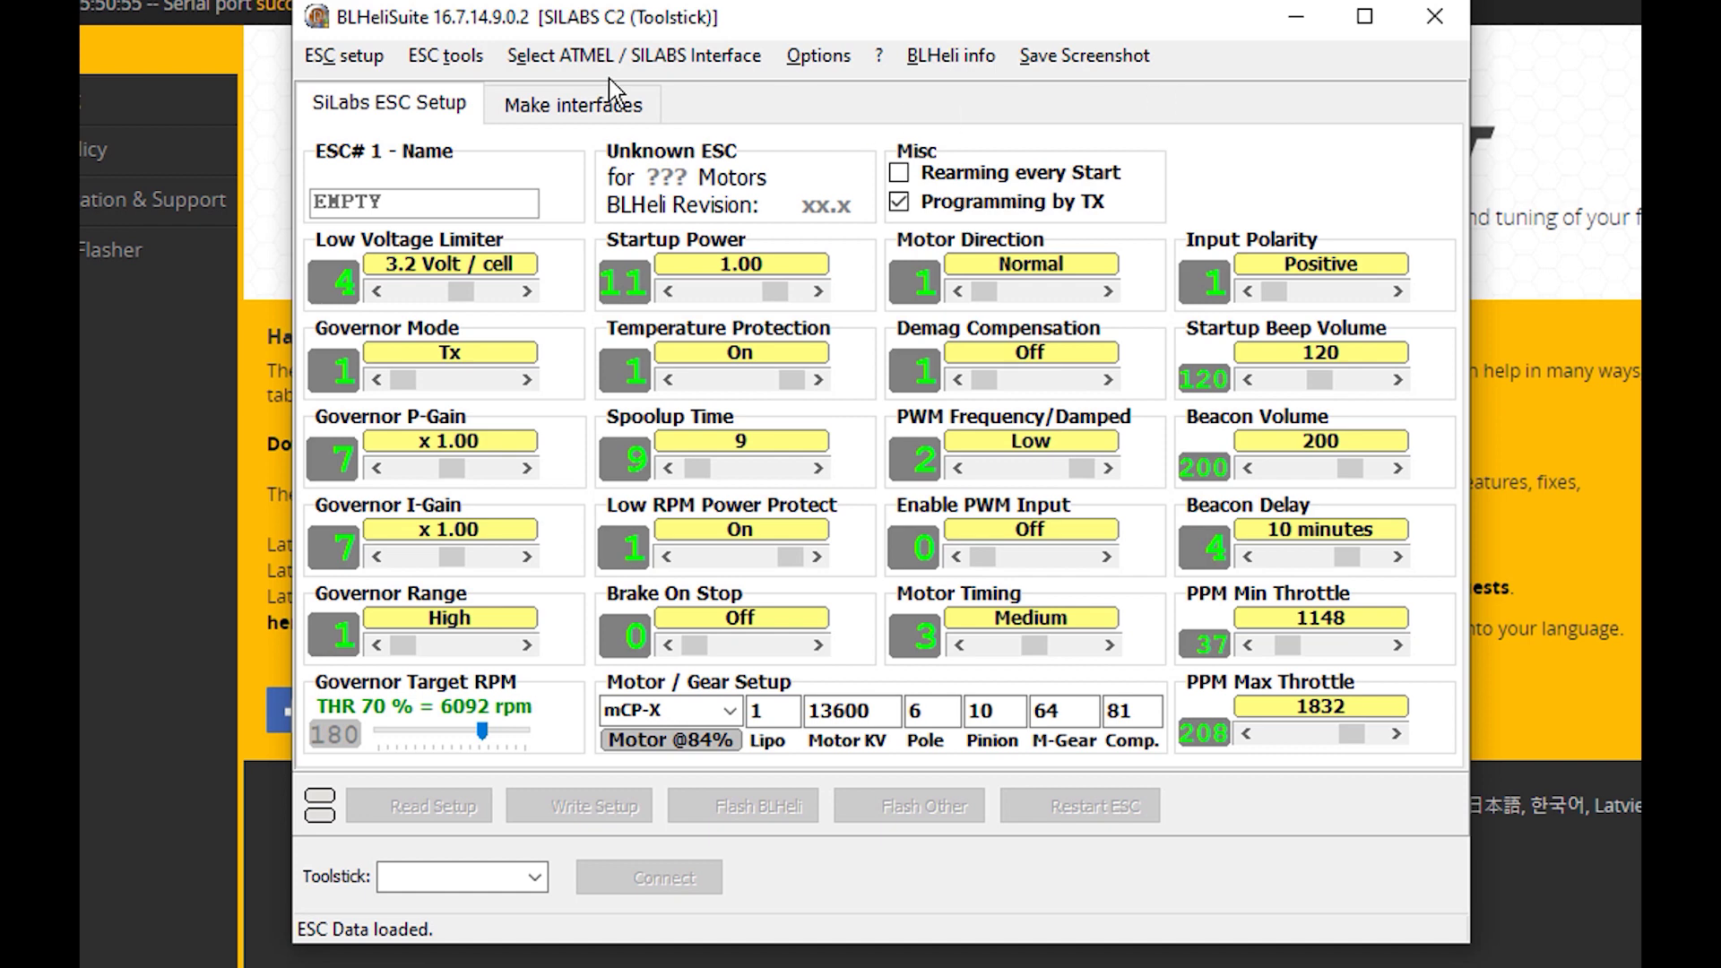
pyautogui.click(561, 58)
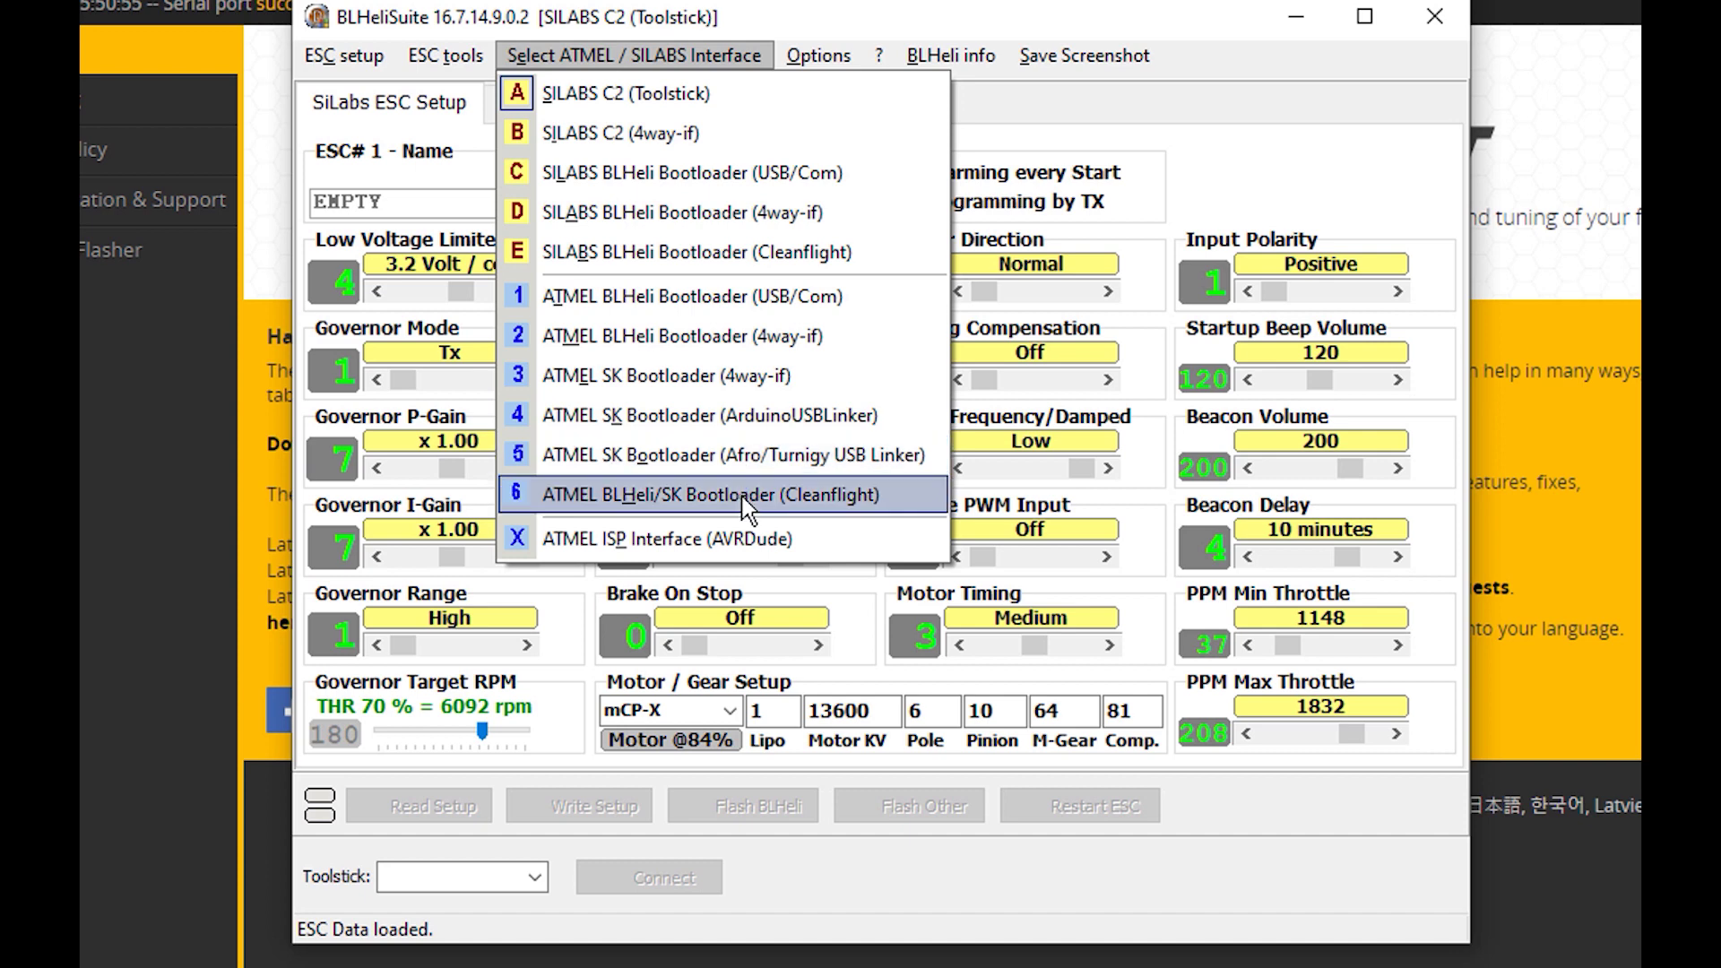
pyautogui.click(724, 255)
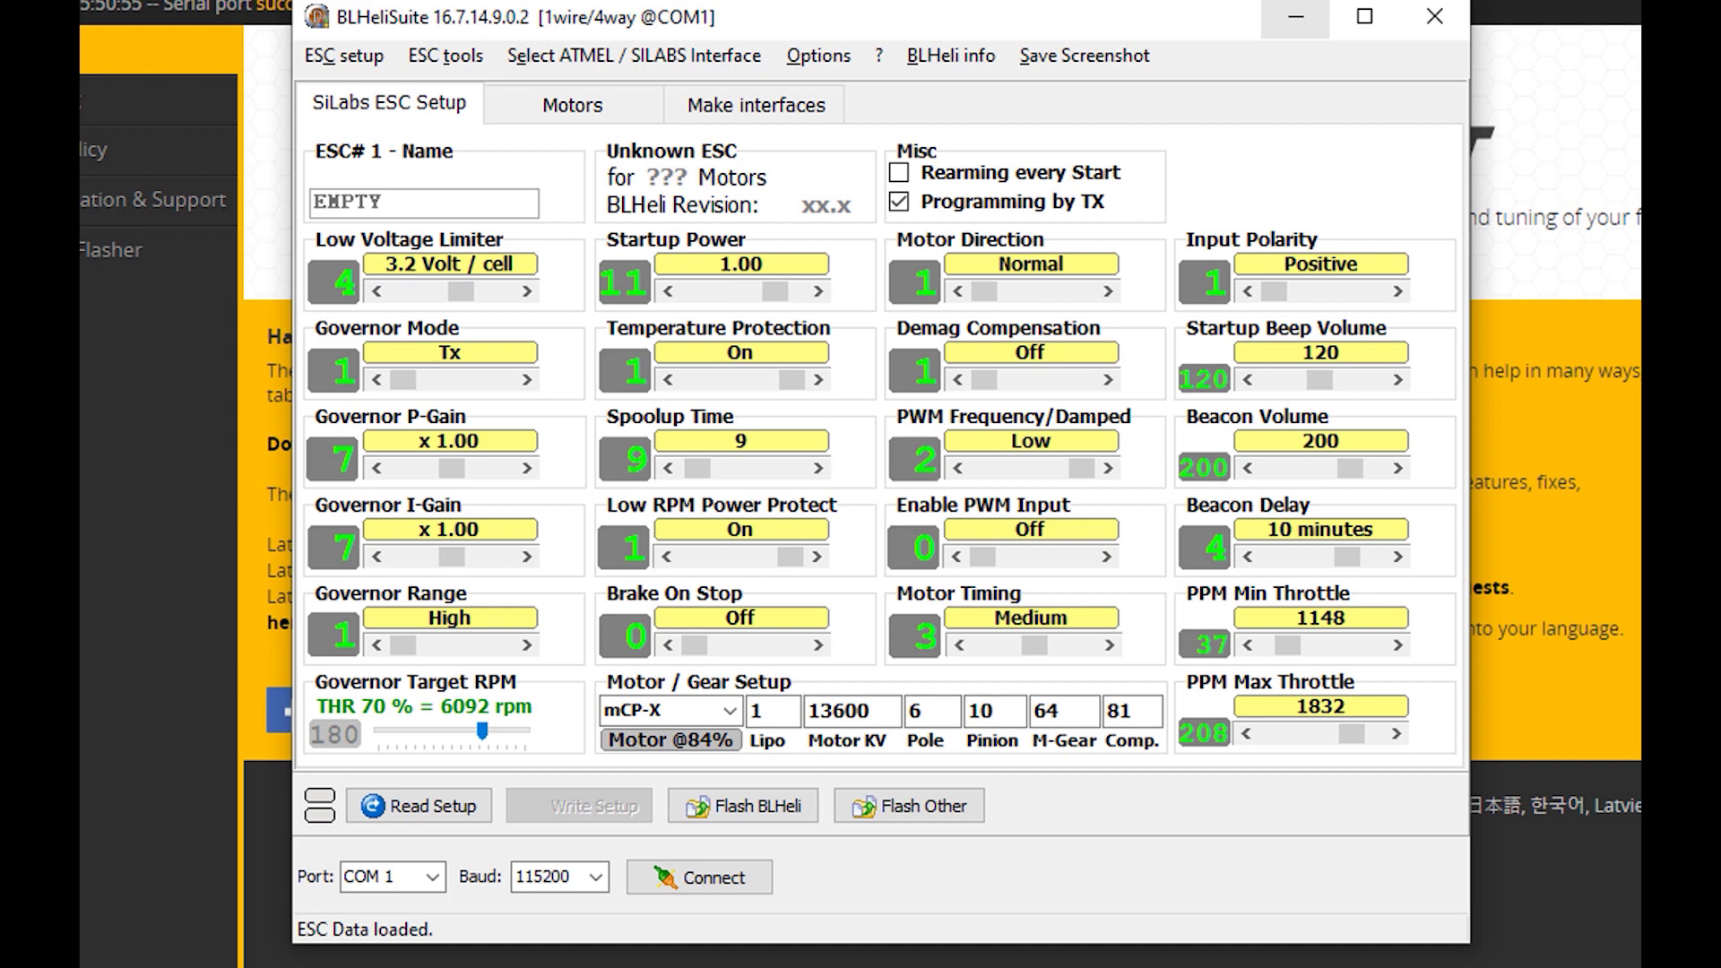
# Step: Connect BLHeliSuite to the flight controller on port COM 3
pyautogui.click(434, 877)
pyautogui.click(446, 908)
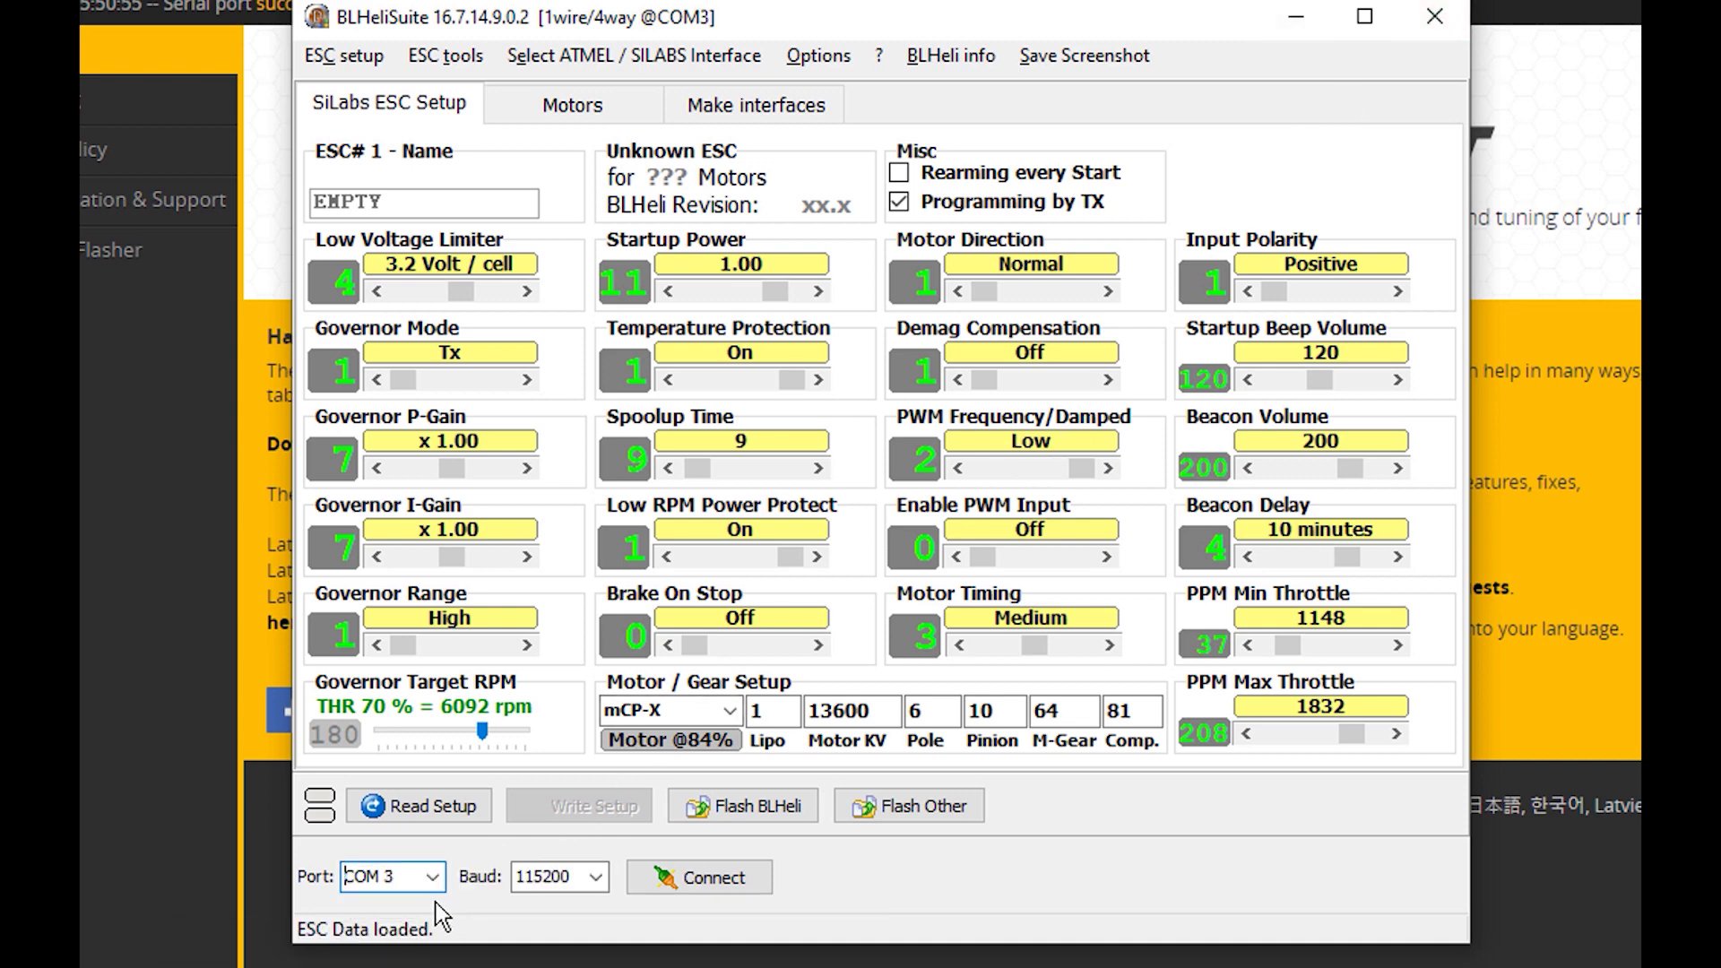
pyautogui.click(712, 879)
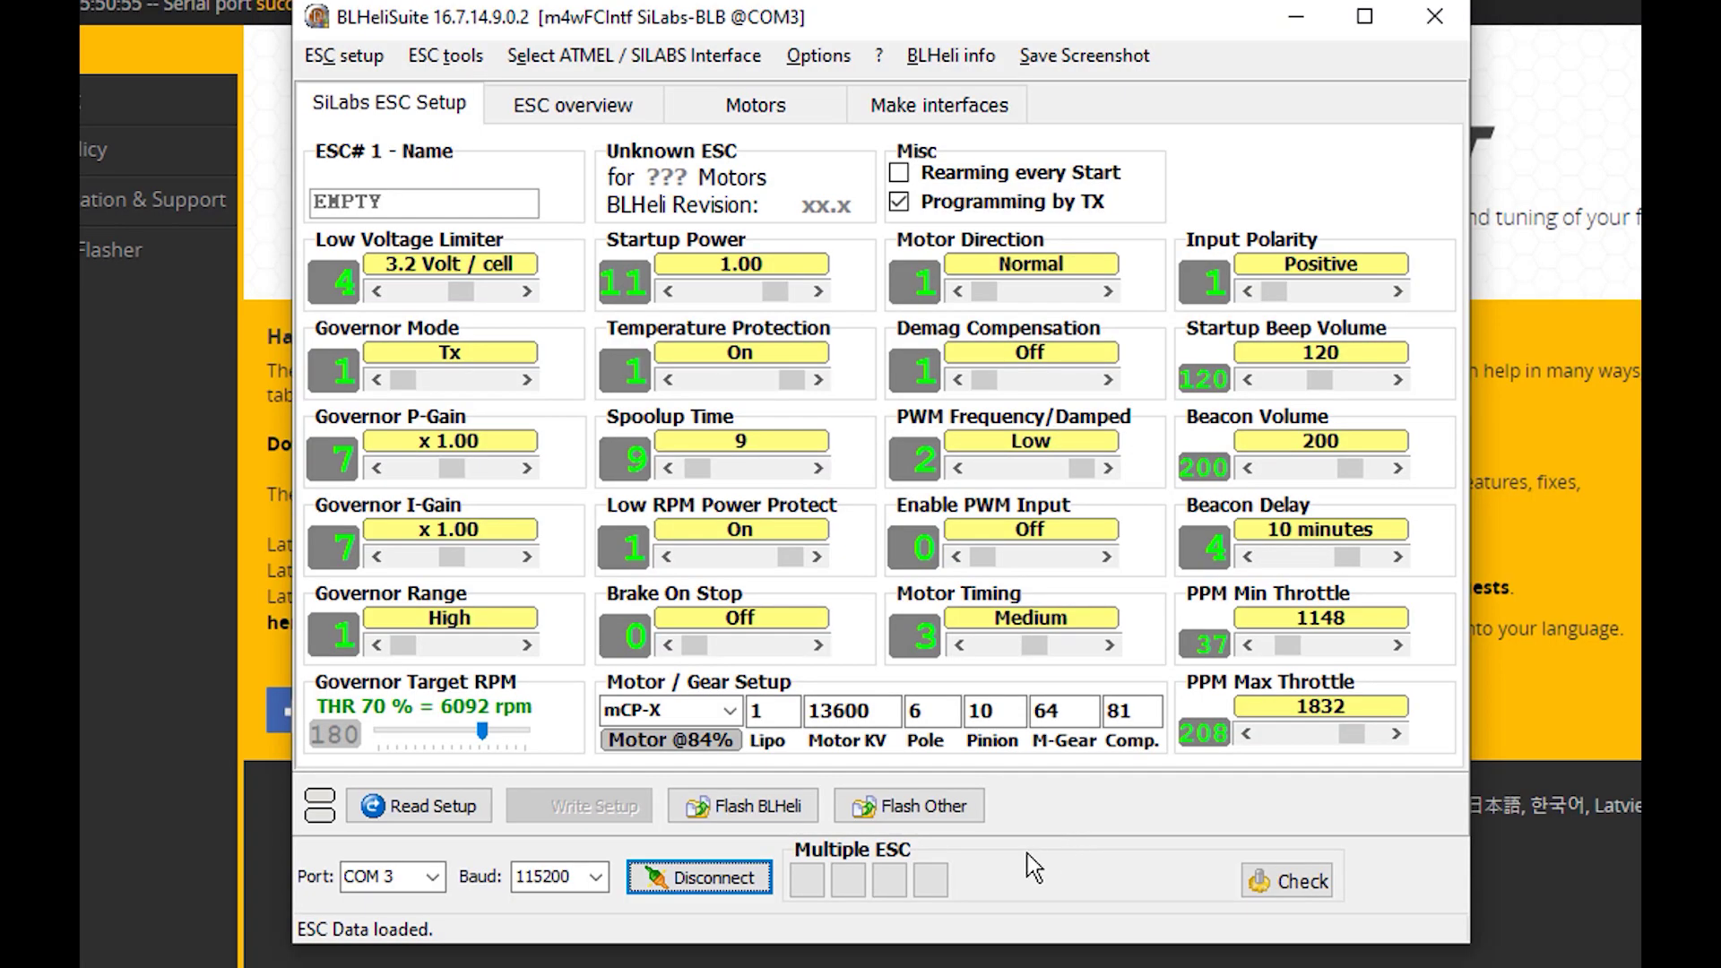
# Step: Read the setup from the connected ESCs and compare their PPM throttle values in the ESC overview
pyautogui.click(440, 810)
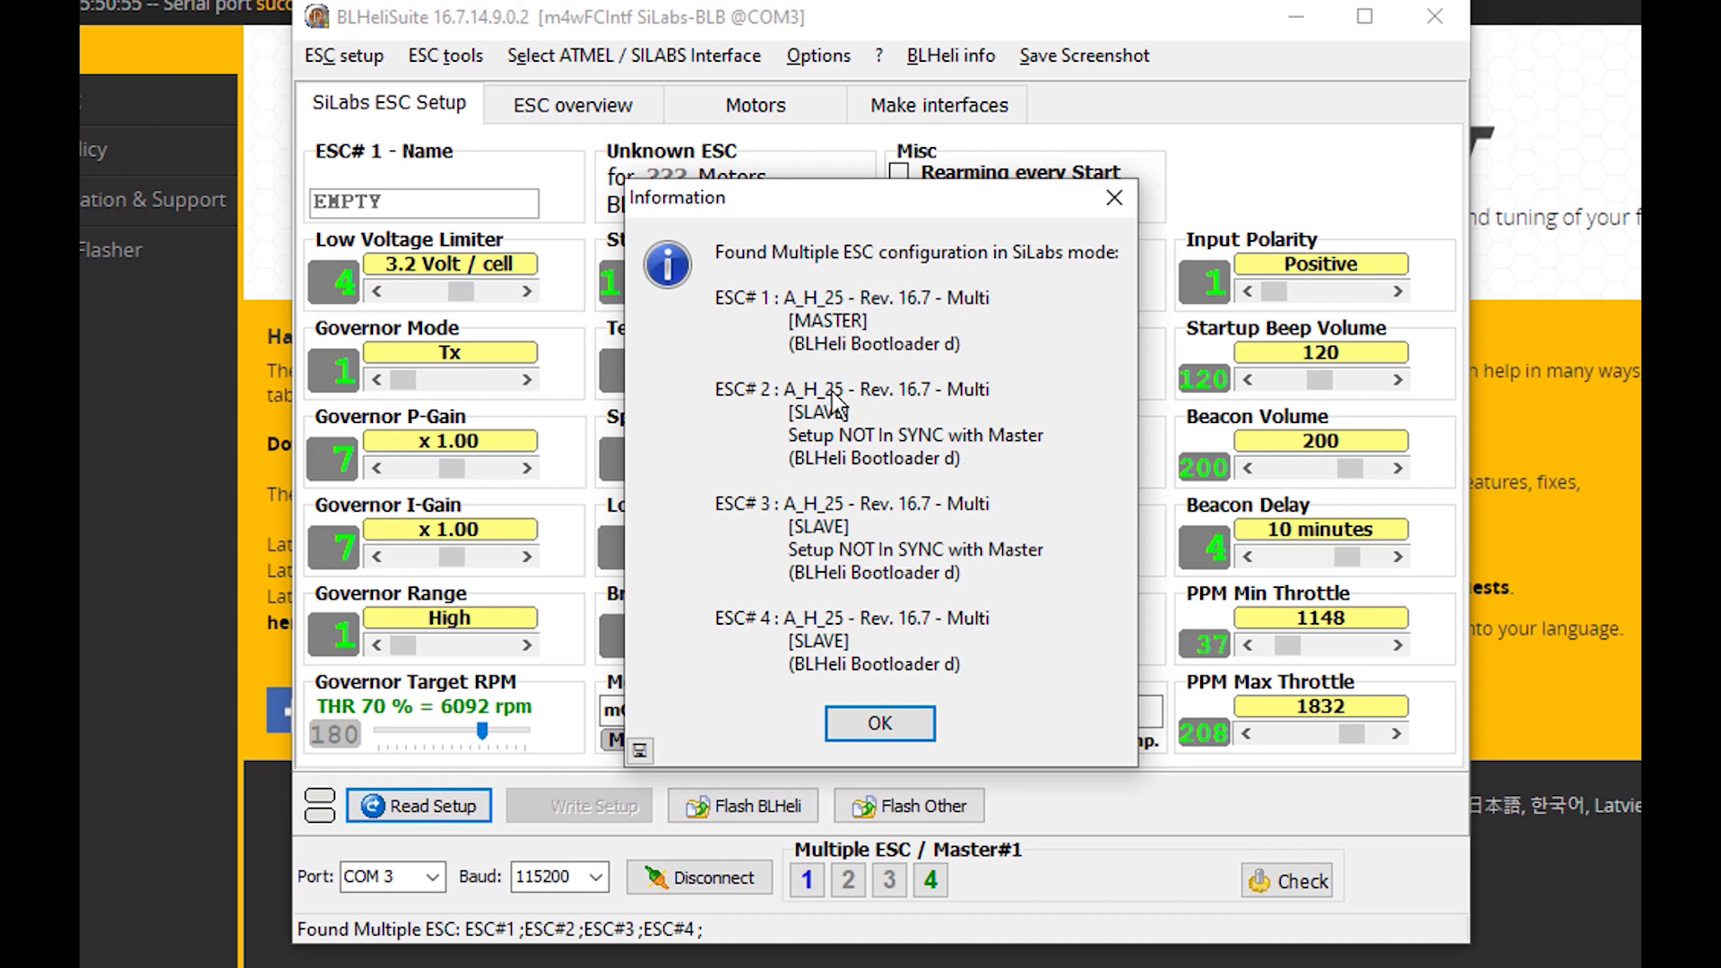
pyautogui.click(887, 730)
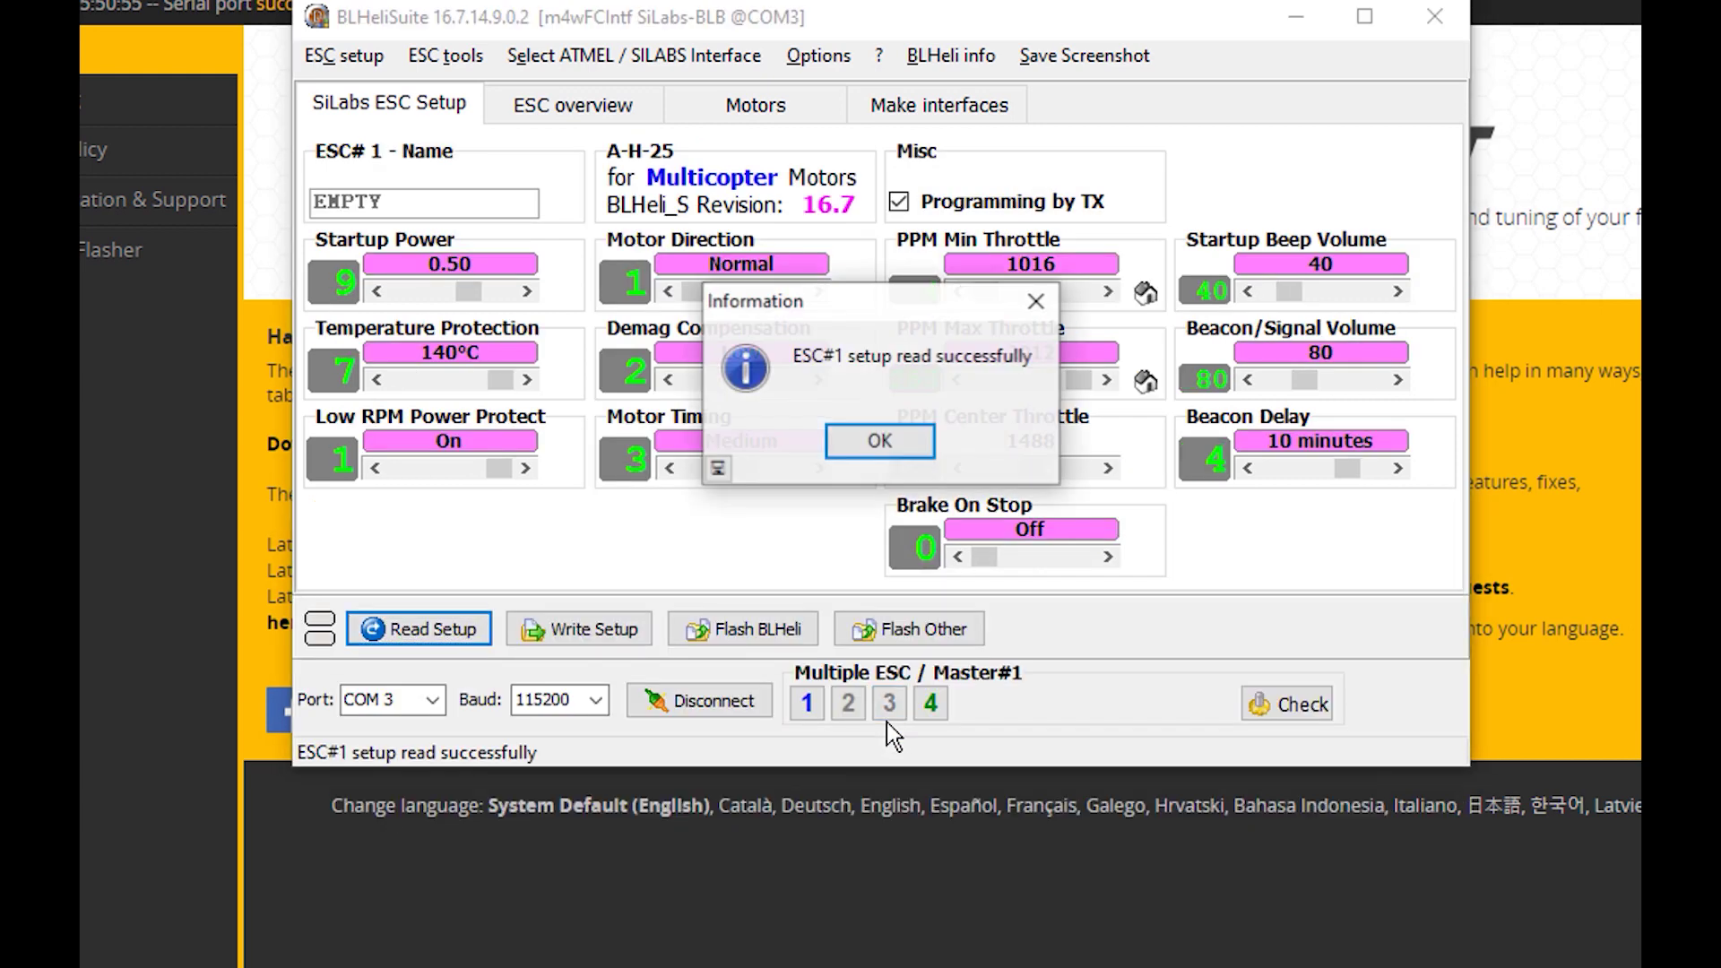
pyautogui.click(884, 449)
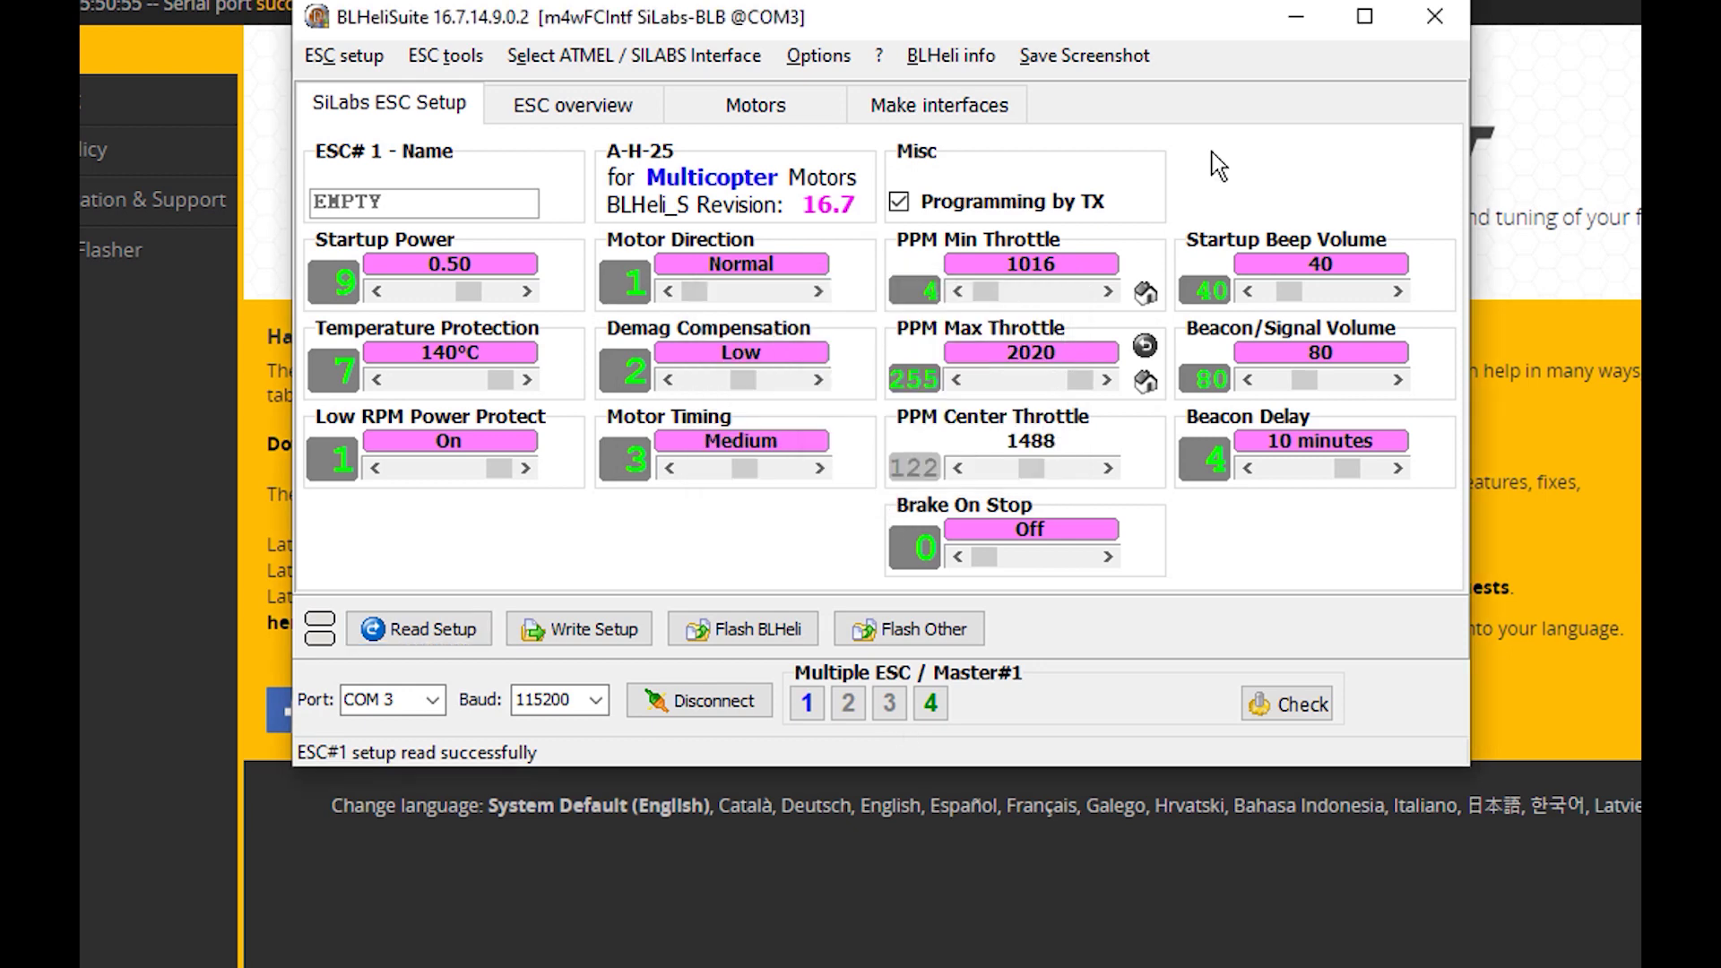
pyautogui.click(574, 108)
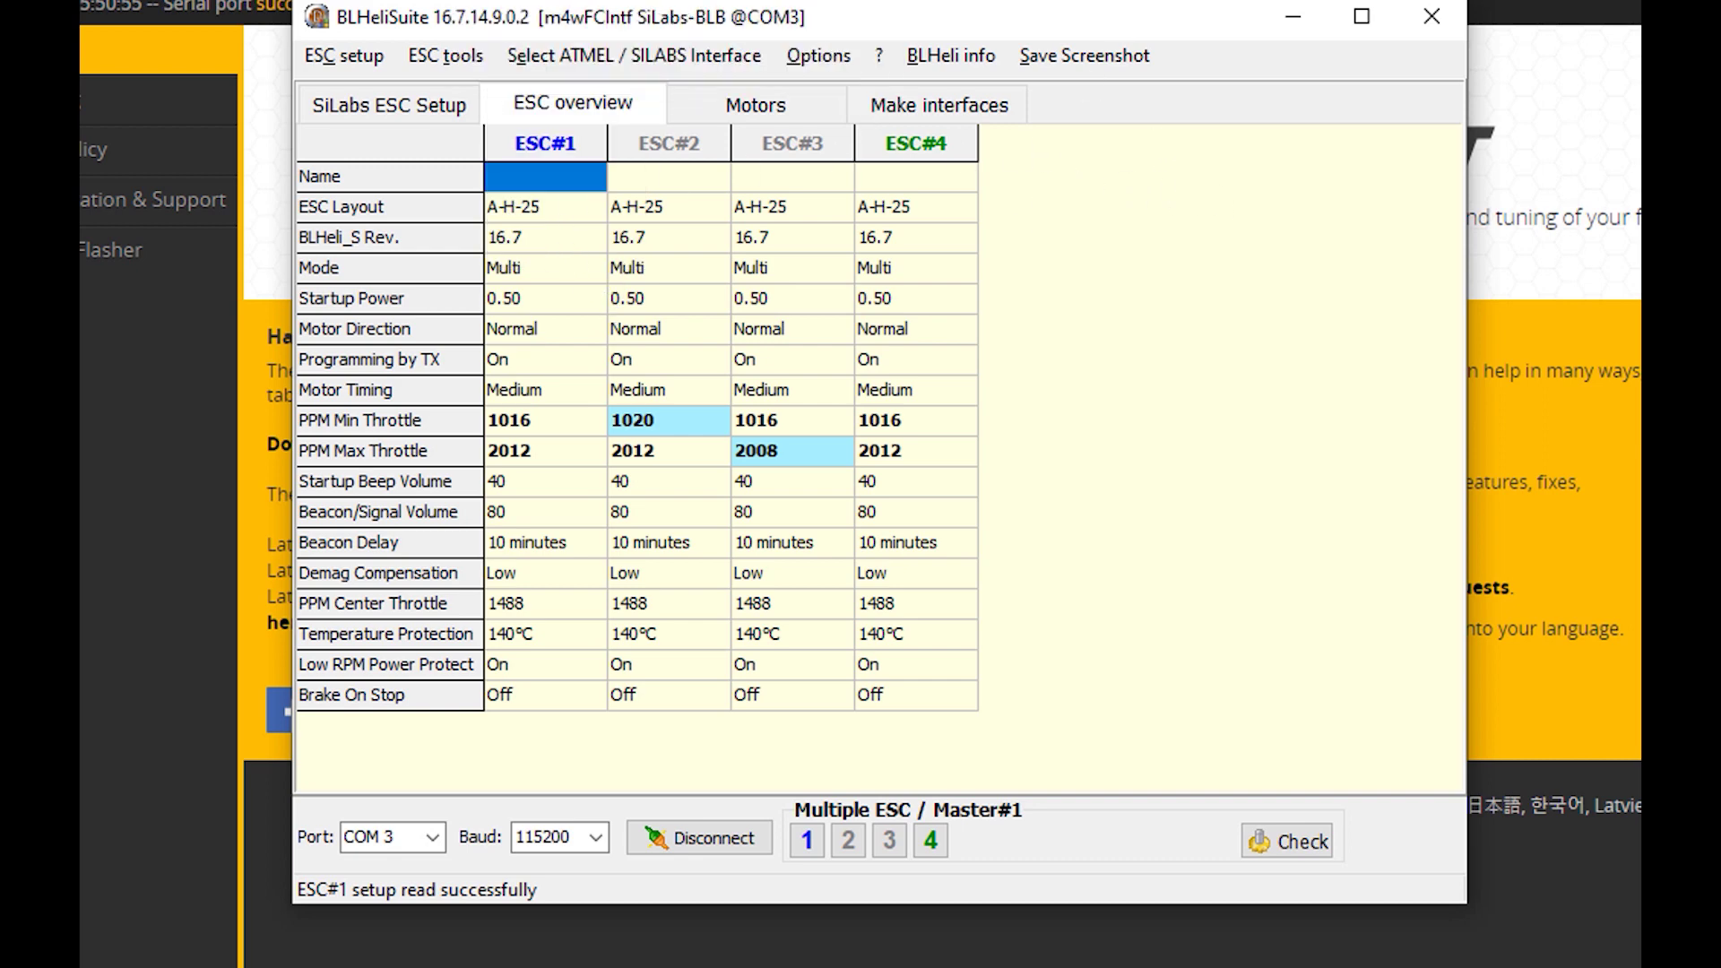
pyautogui.moveTo(664, 436)
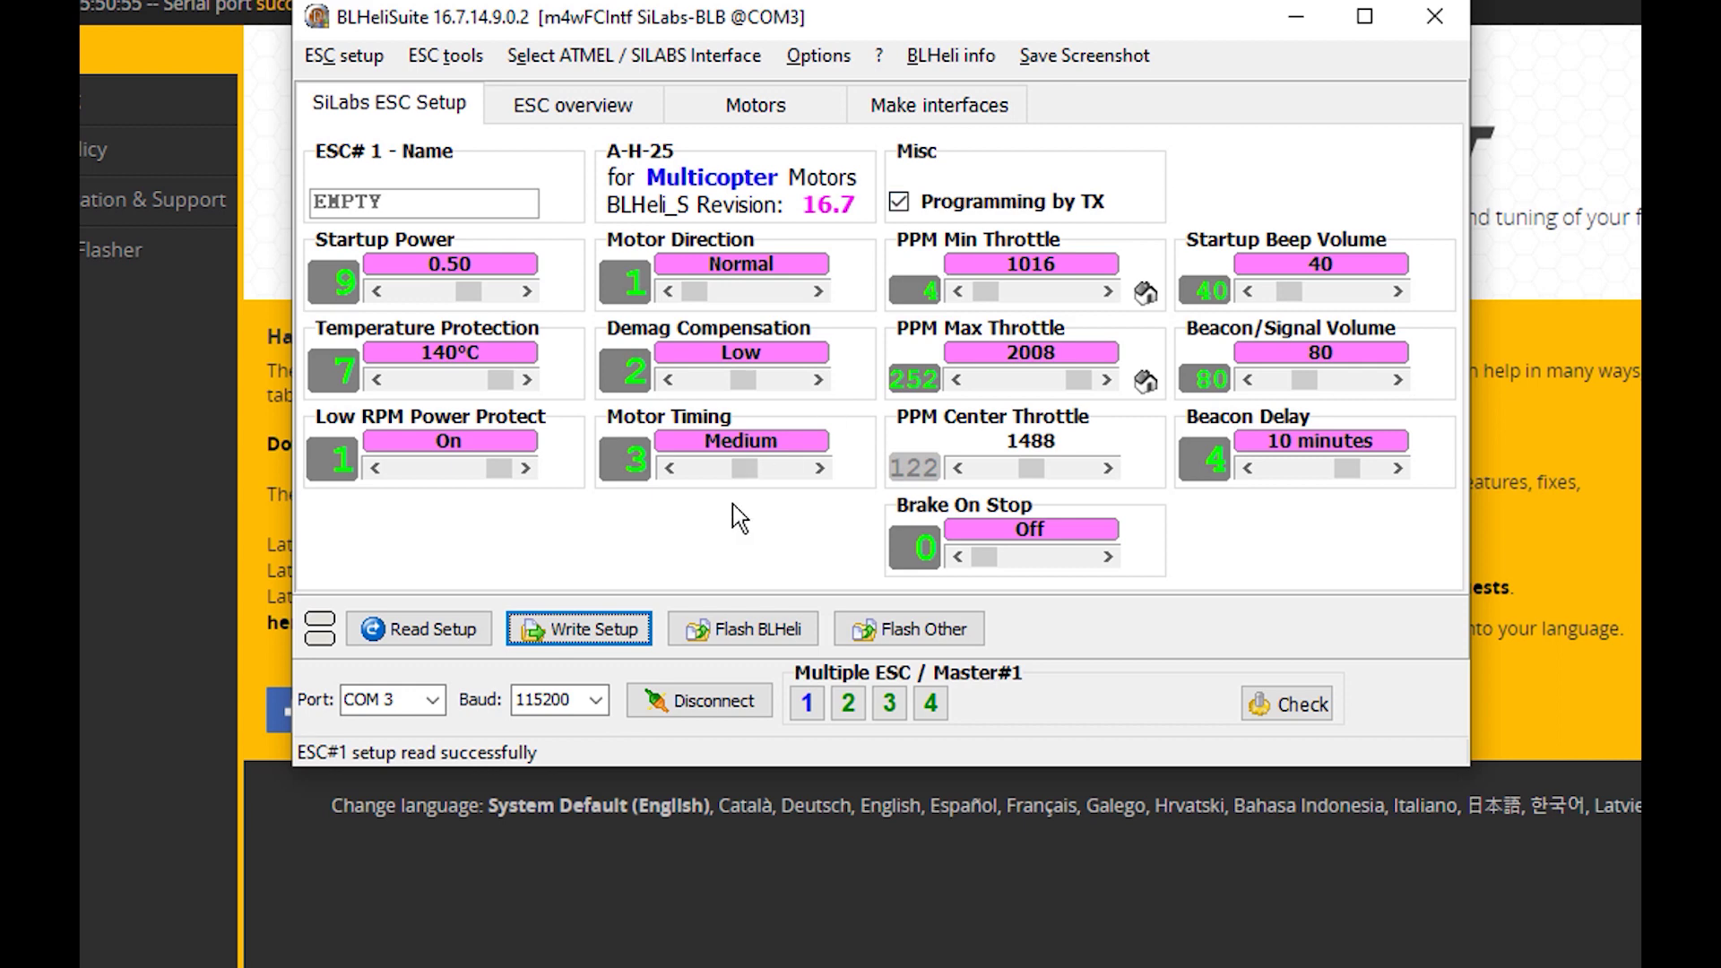
# Step: Flash ESC #1 with the latest available BLHeli revision for A-H-25 MULTI and write the current settings to it
pyautogui.click(741, 632)
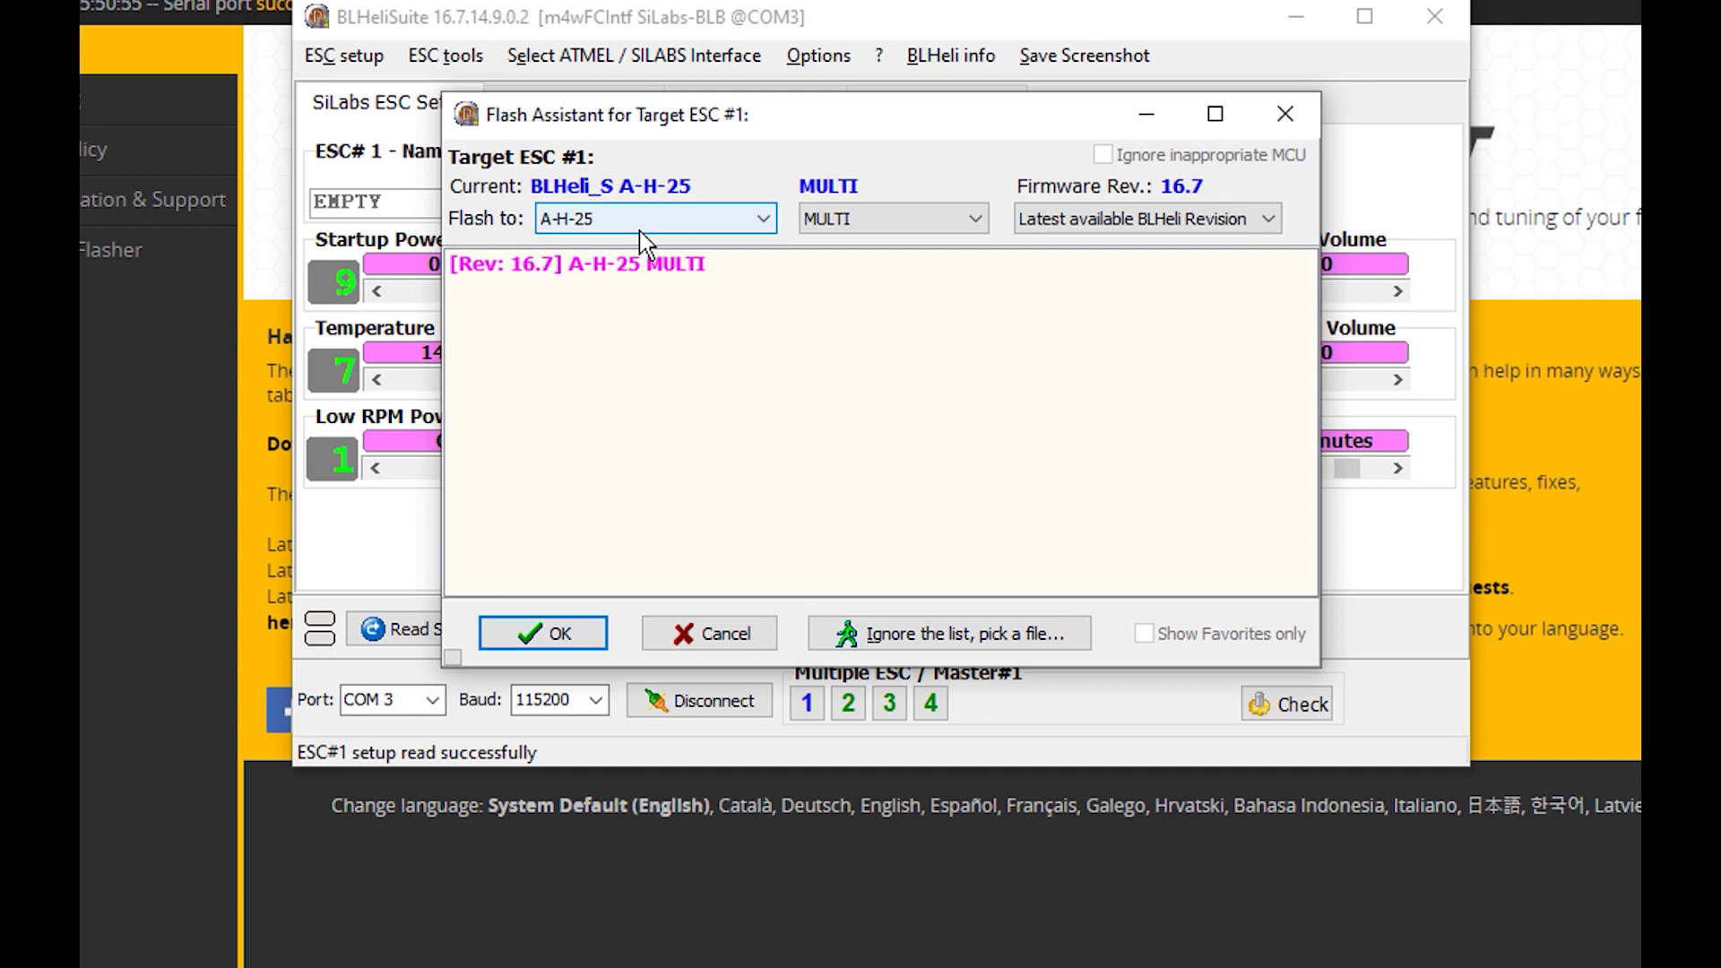
pyautogui.click(763, 220)
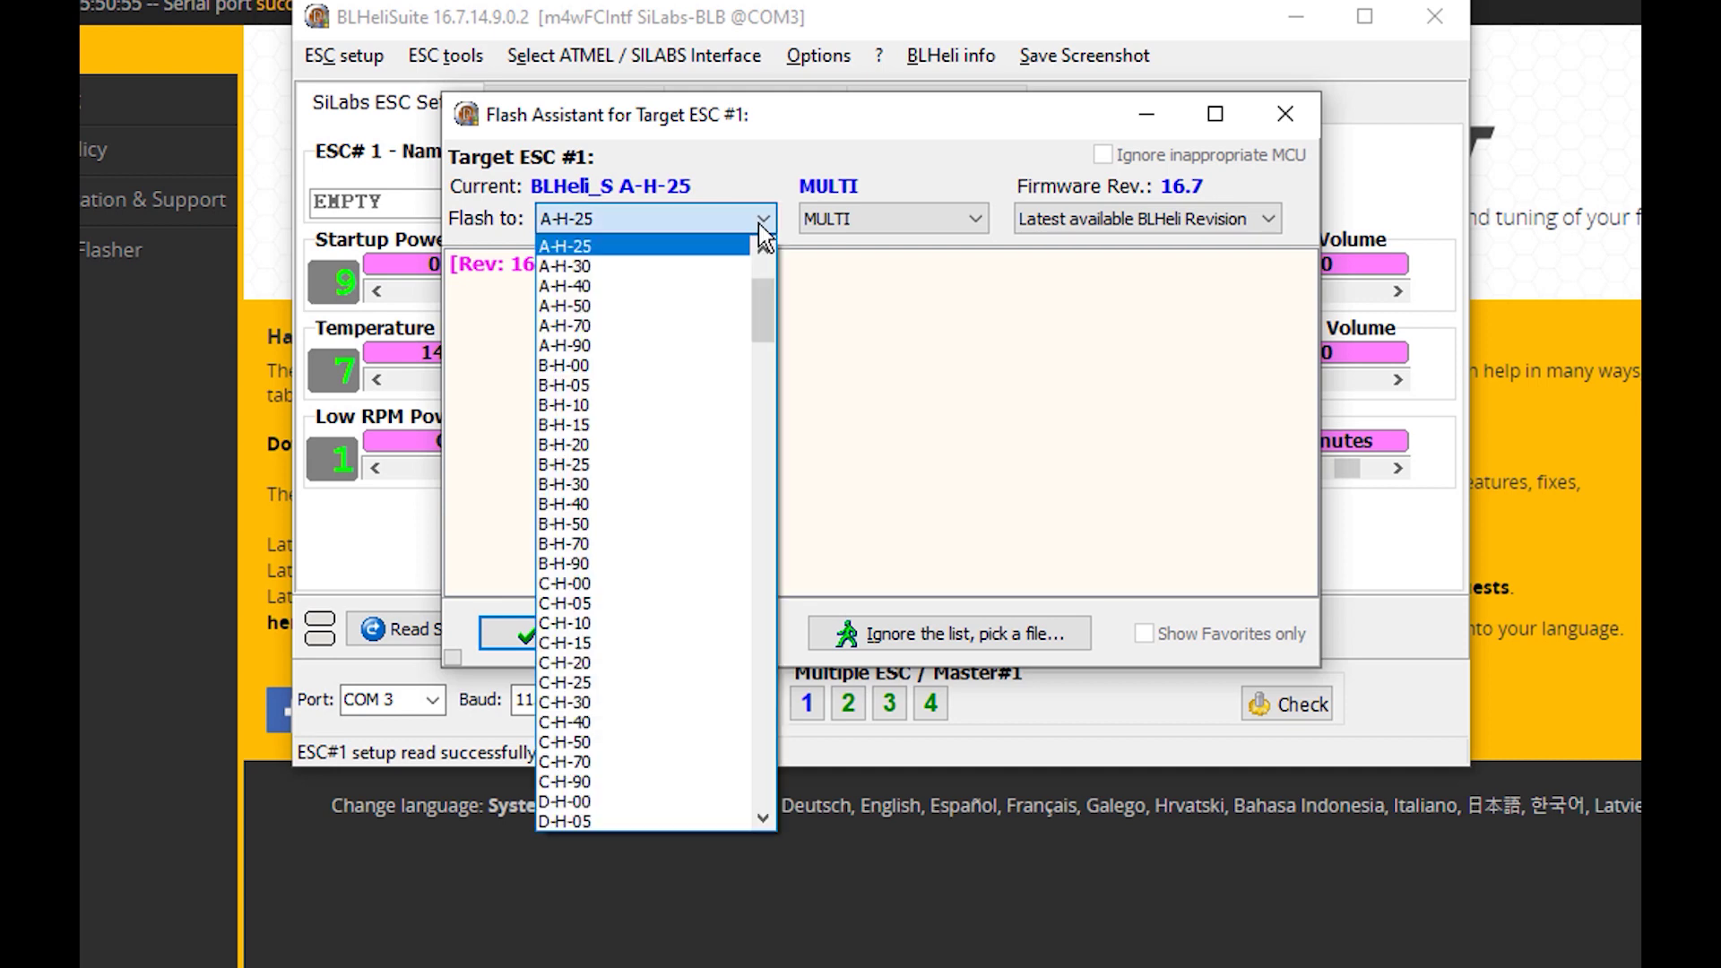
pyautogui.click(758, 223)
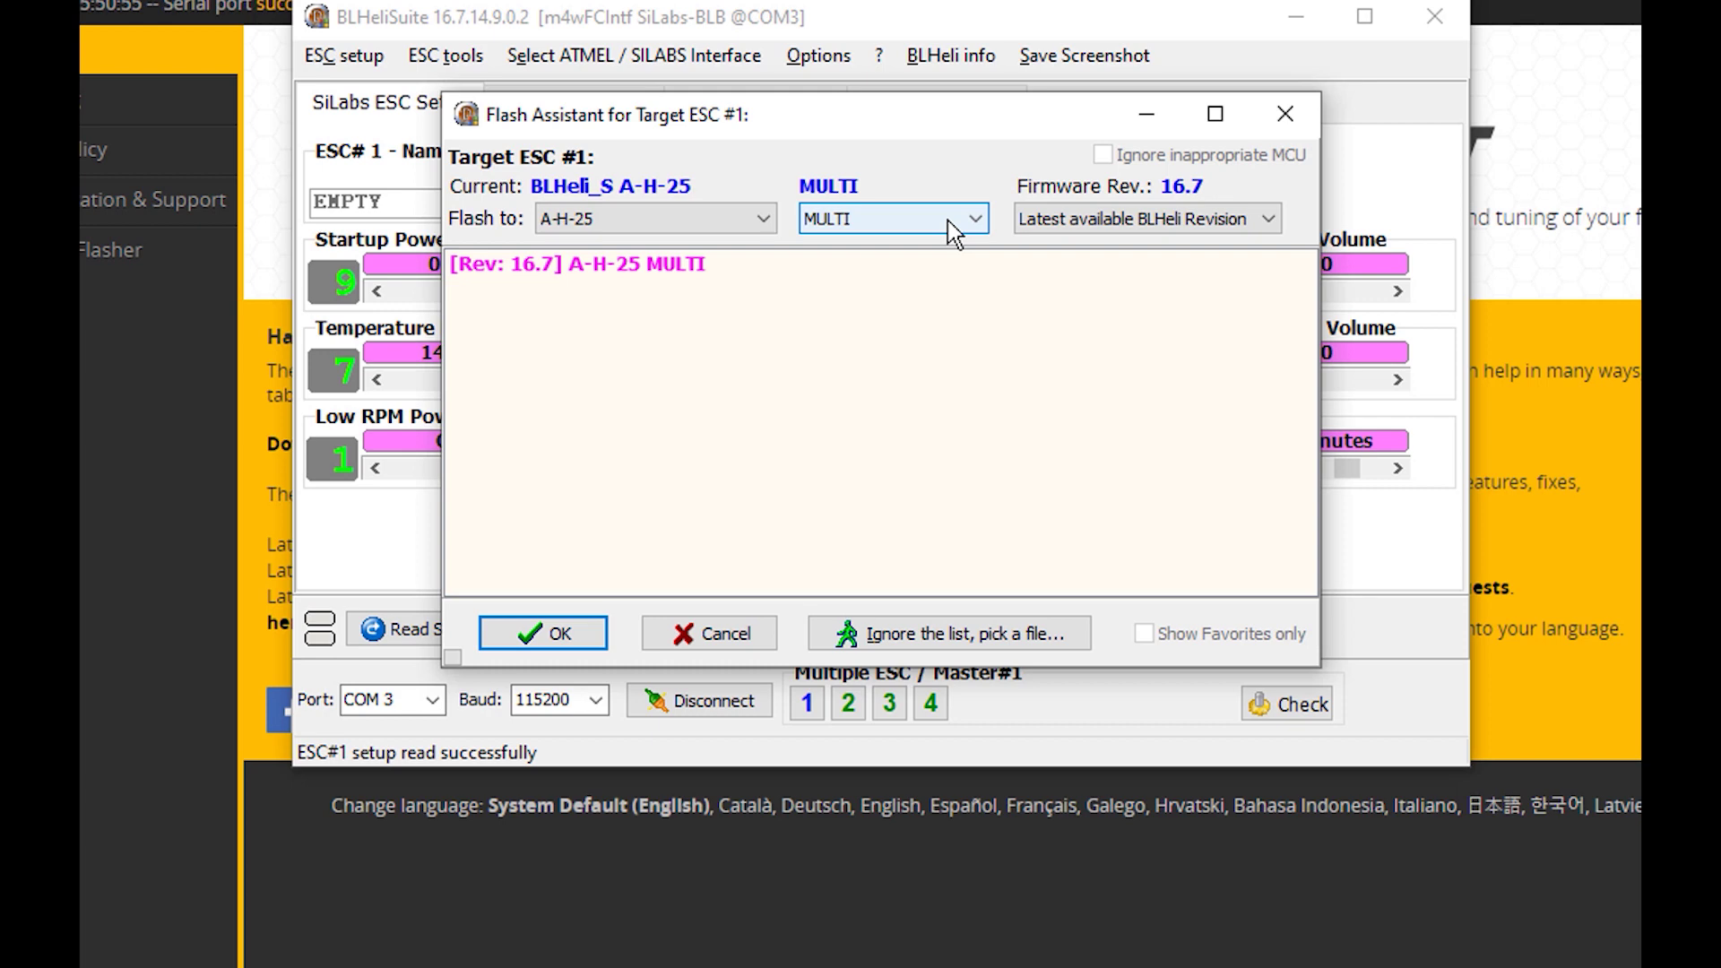
pyautogui.click(1277, 219)
pyautogui.click(1277, 219)
pyautogui.click(648, 269)
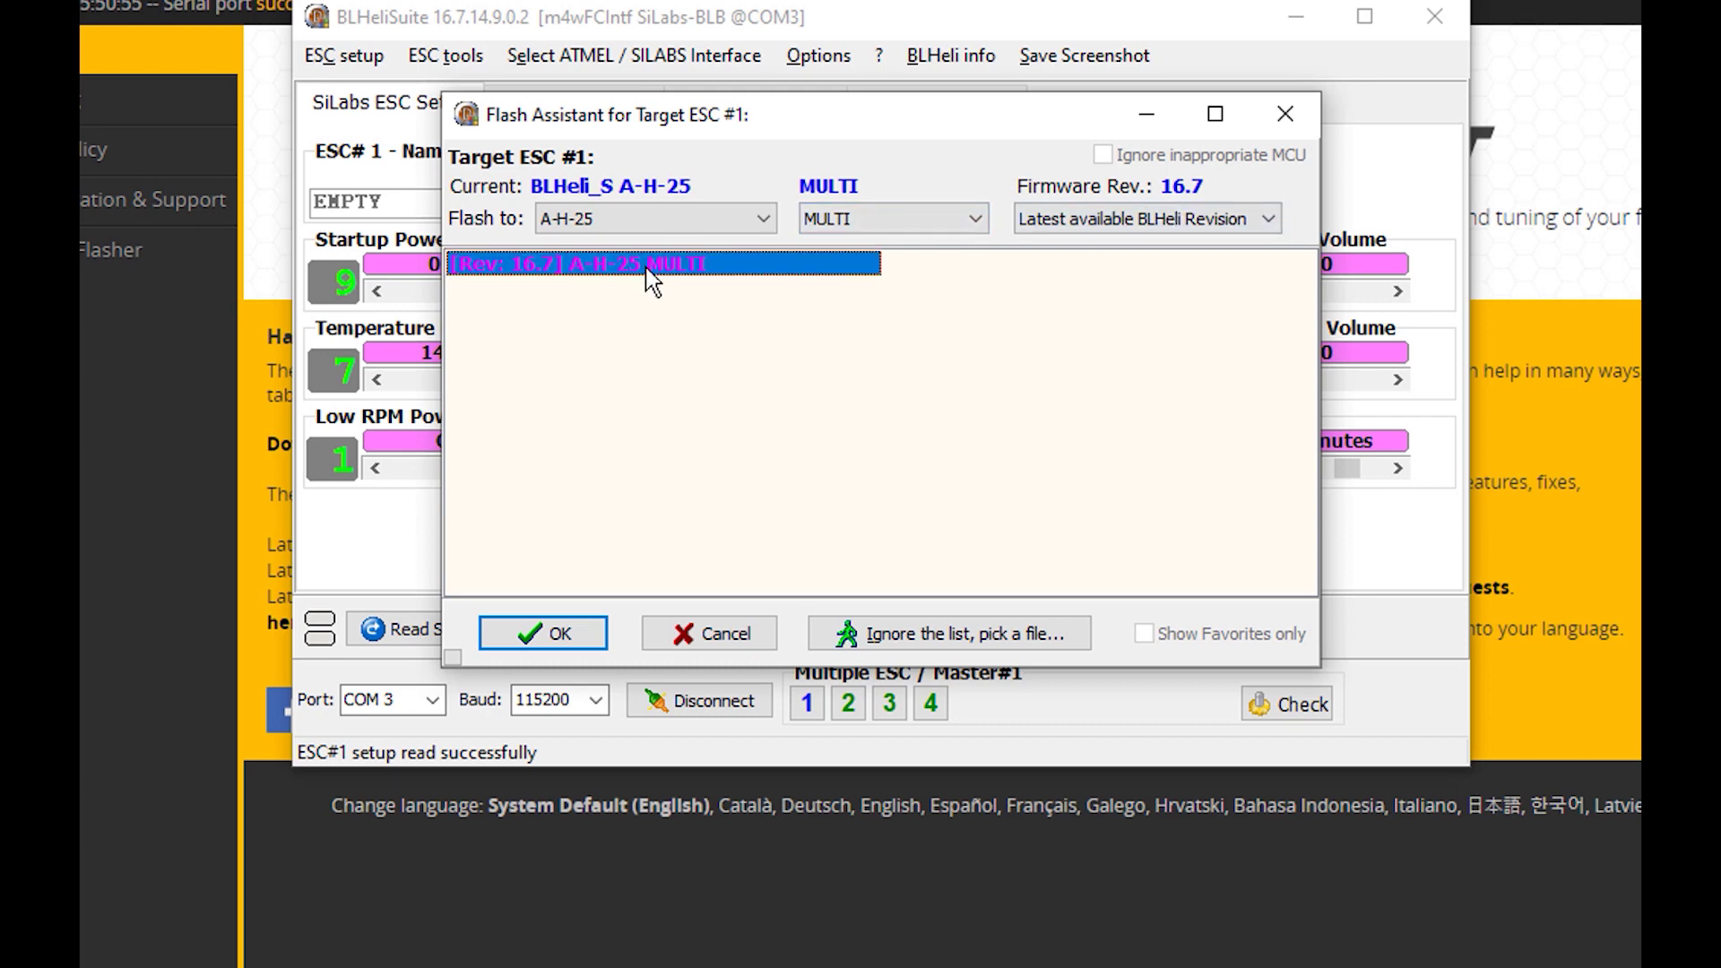
pyautogui.click(547, 634)
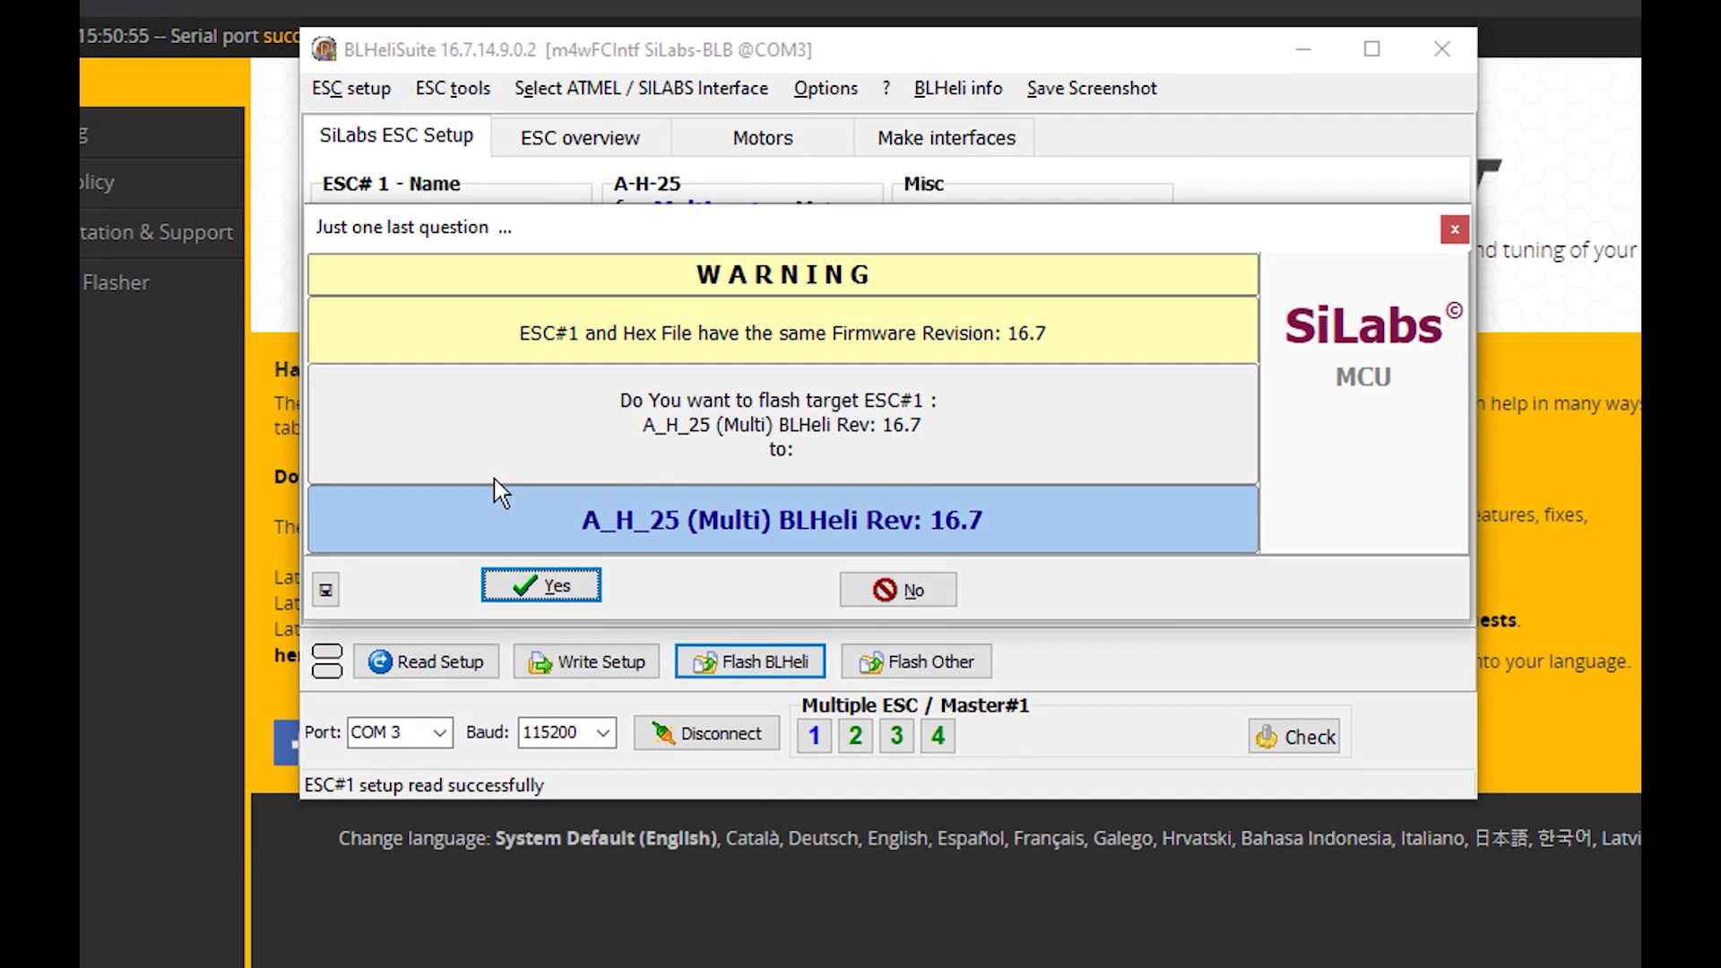
pyautogui.click(534, 553)
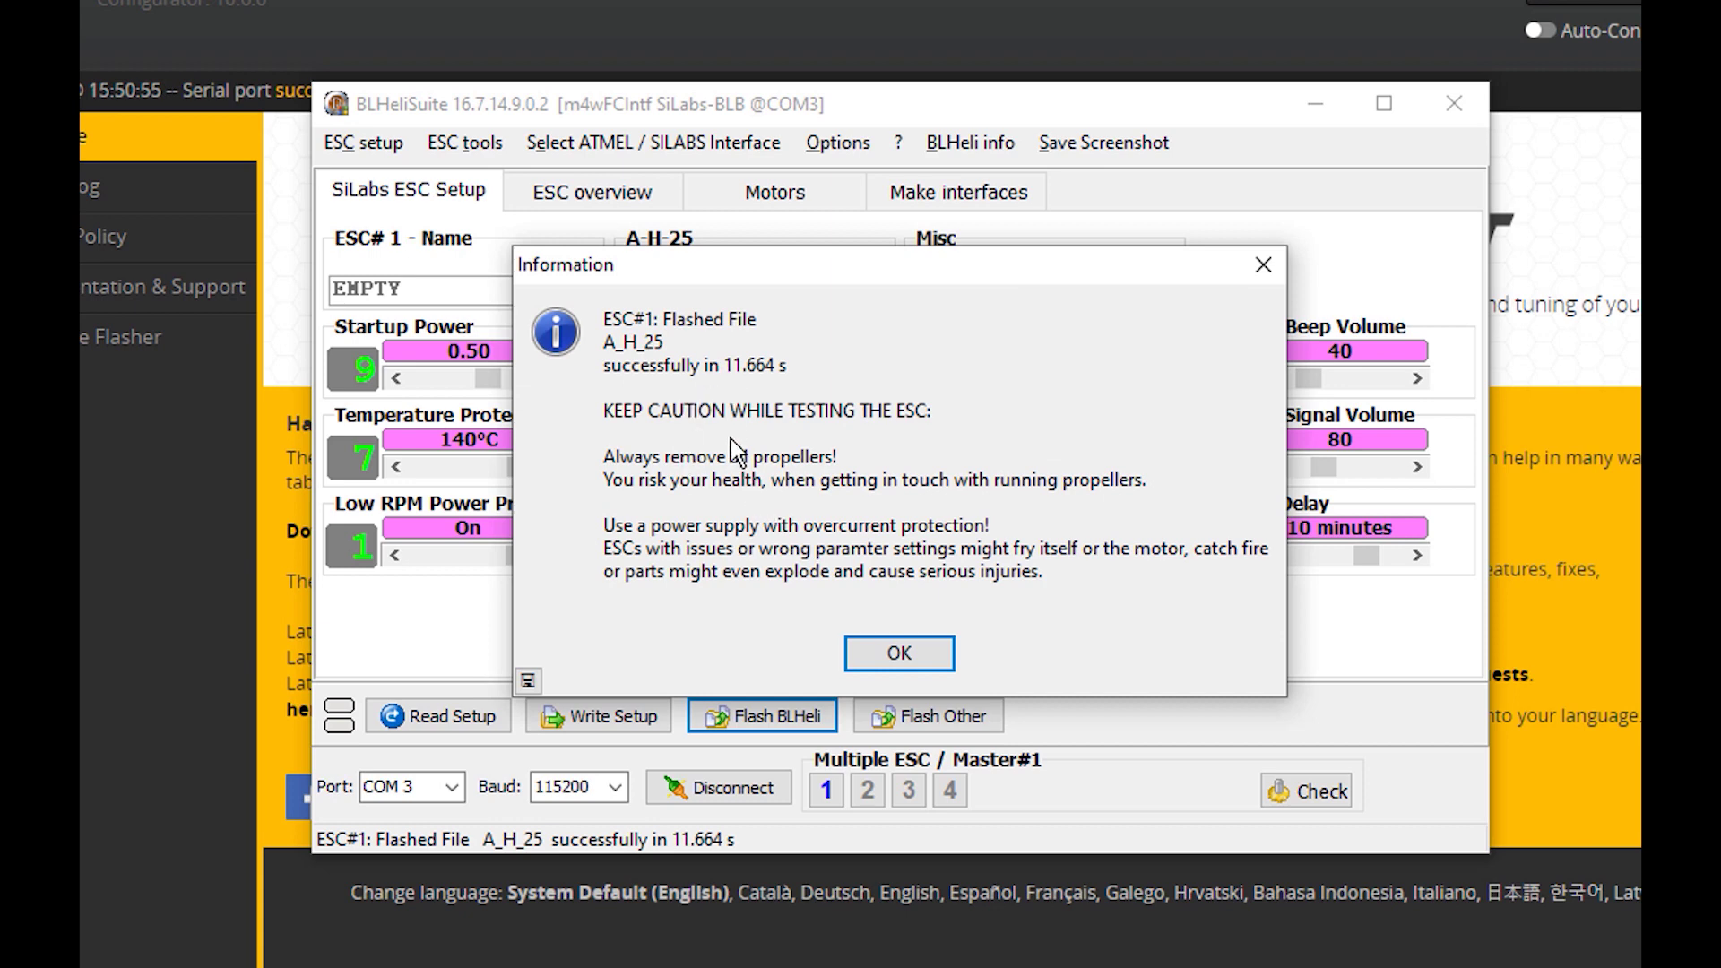
pyautogui.click(906, 654)
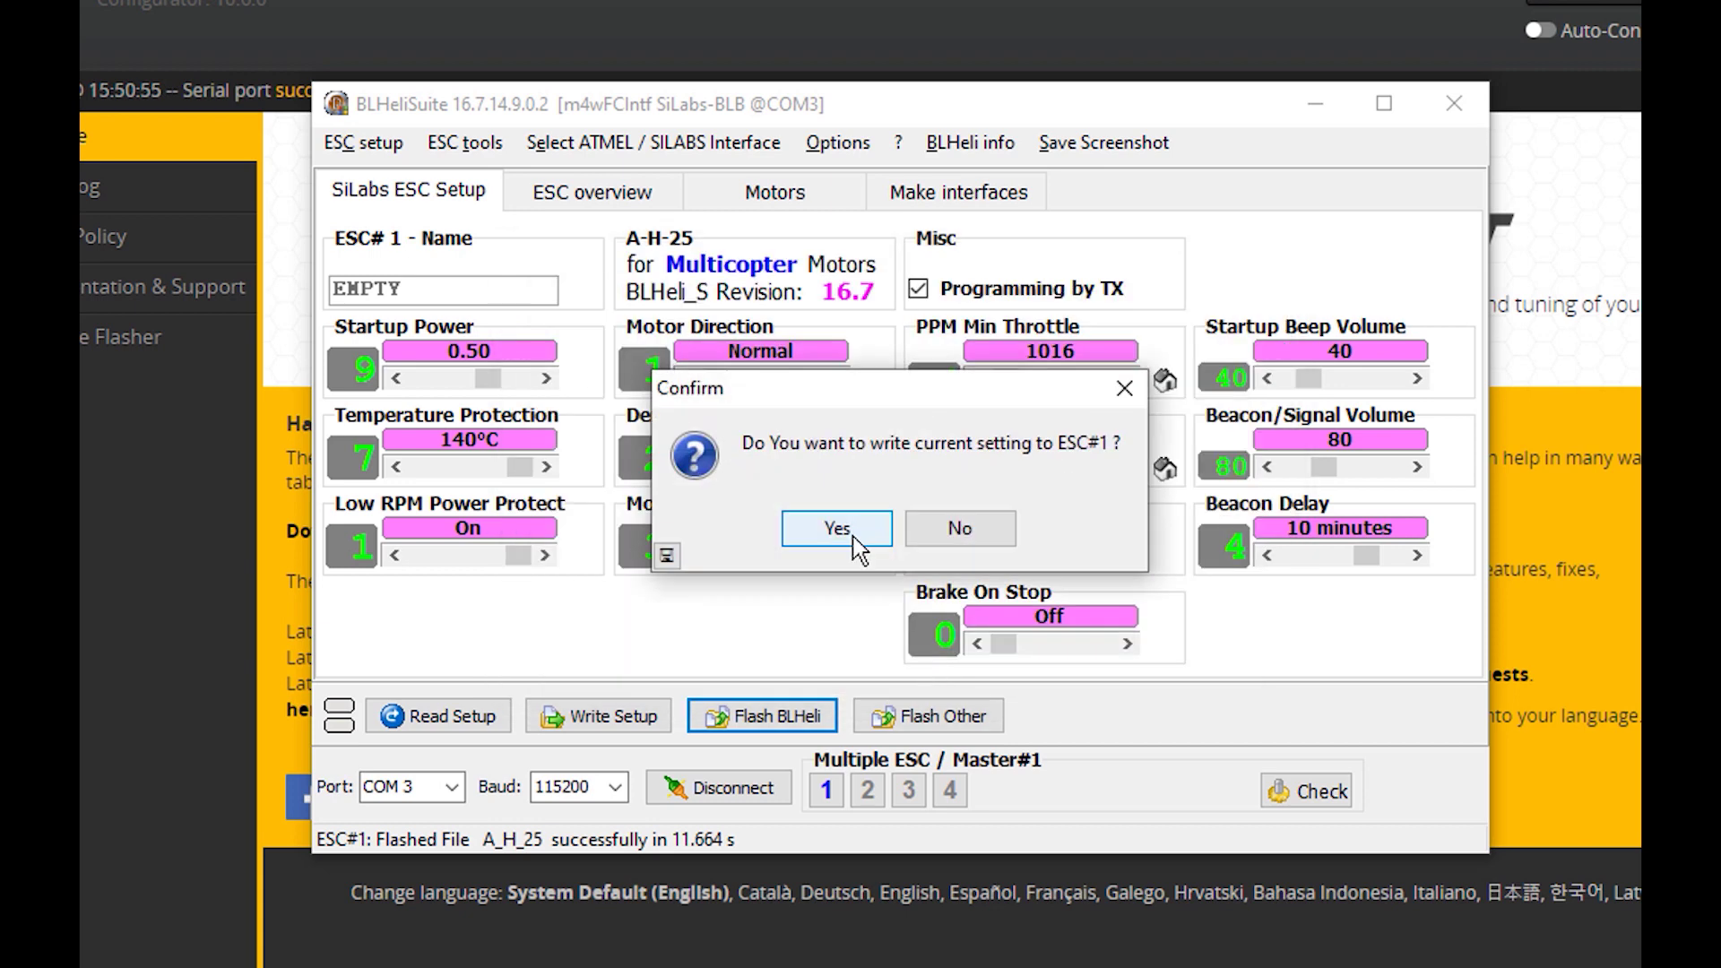
pyautogui.click(846, 531)
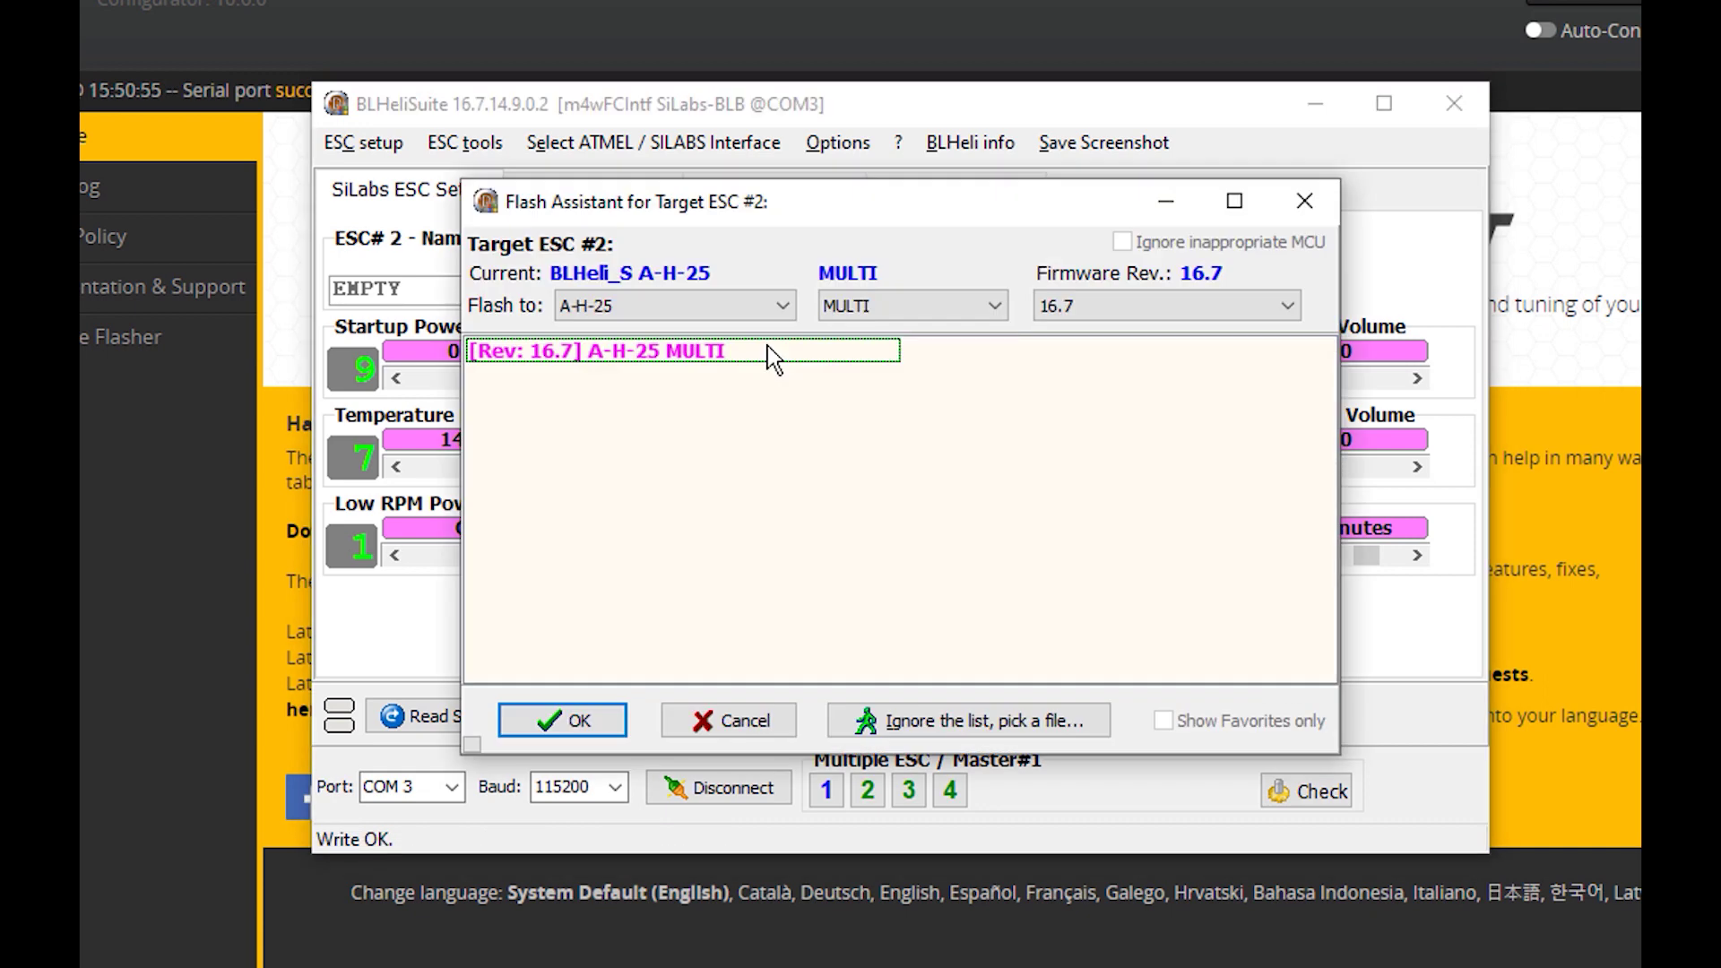
# Step: Flash ESC #2 with the Rev 16.7 A-H-25 MULTI firmware and write the current settings to it
pyautogui.click(765, 352)
pyautogui.click(601, 720)
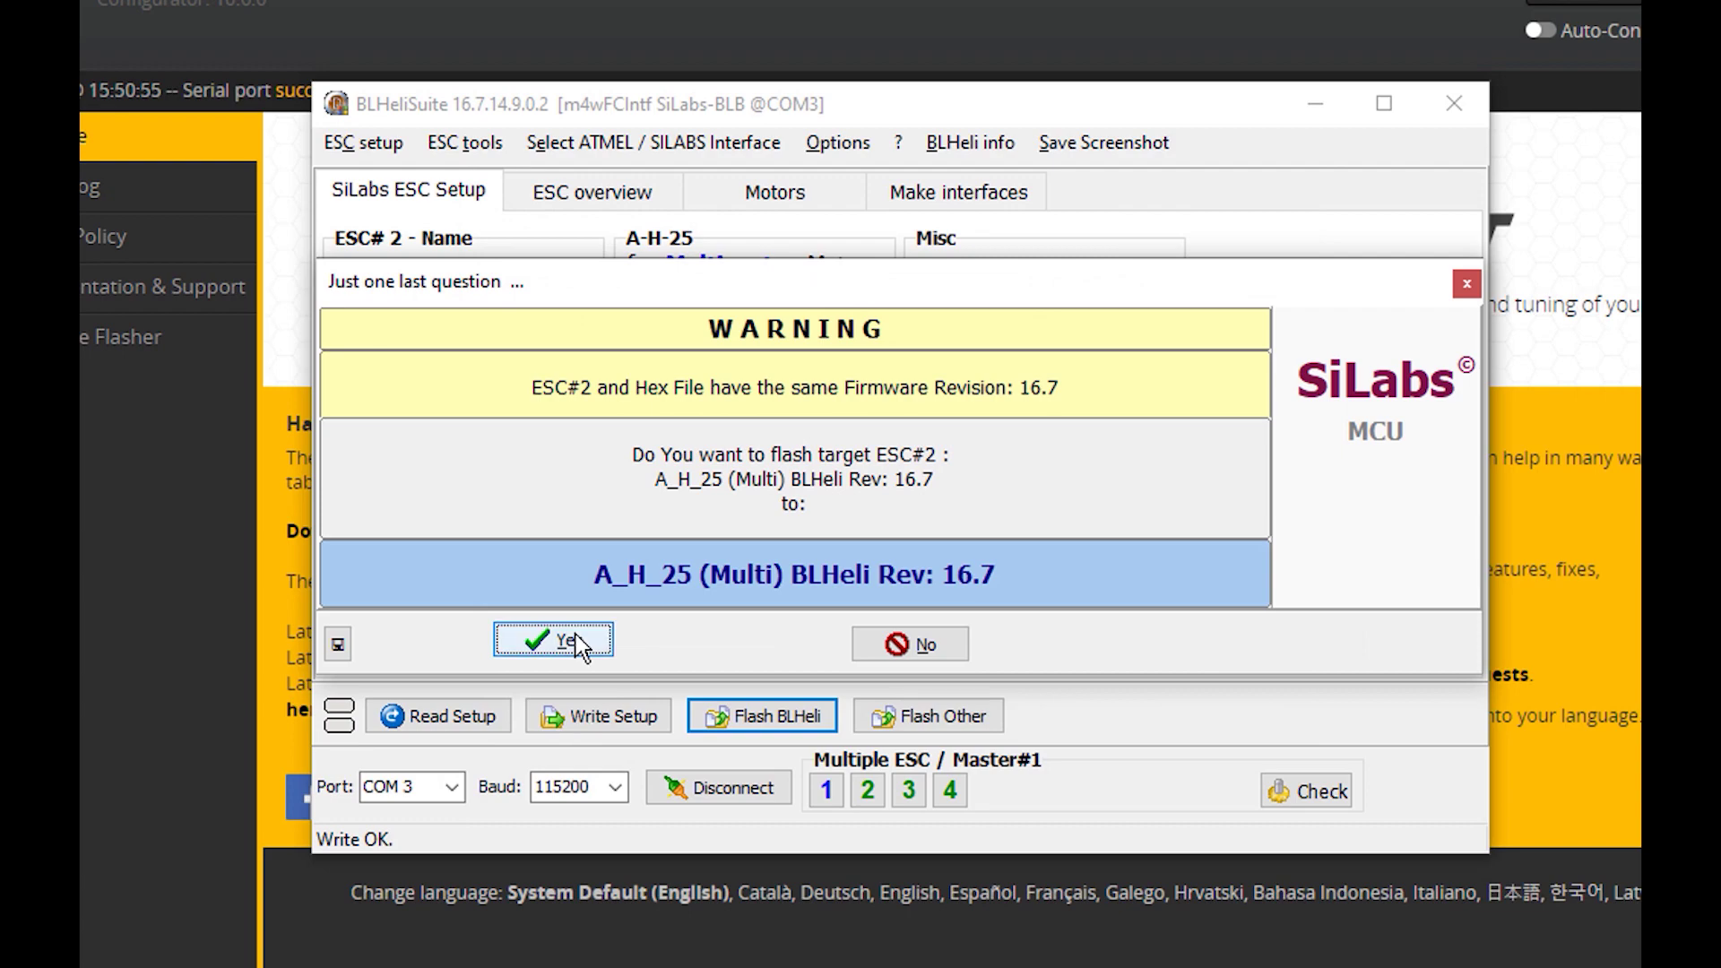
pyautogui.click(576, 636)
pyautogui.click(830, 526)
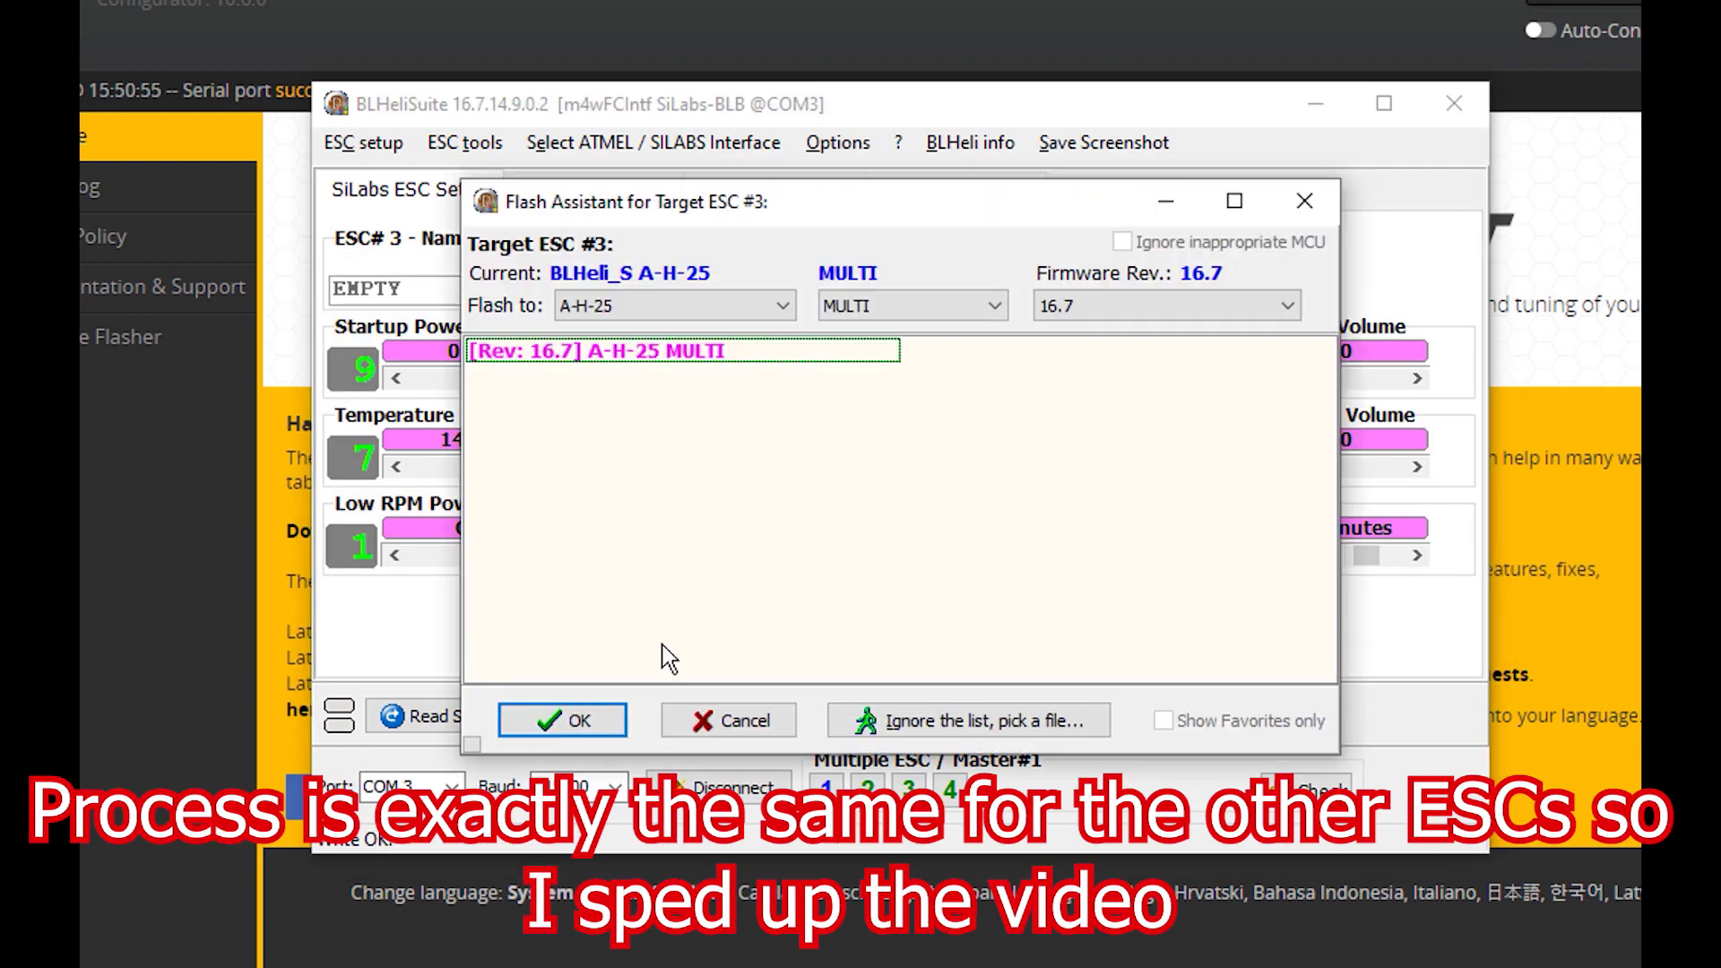
# Step: Flash ESC #3 with the Rev 16.7 A-H-25 MULTI firmware and write the current settings to it
pyautogui.click(624, 351)
pyautogui.click(562, 720)
pyautogui.click(557, 633)
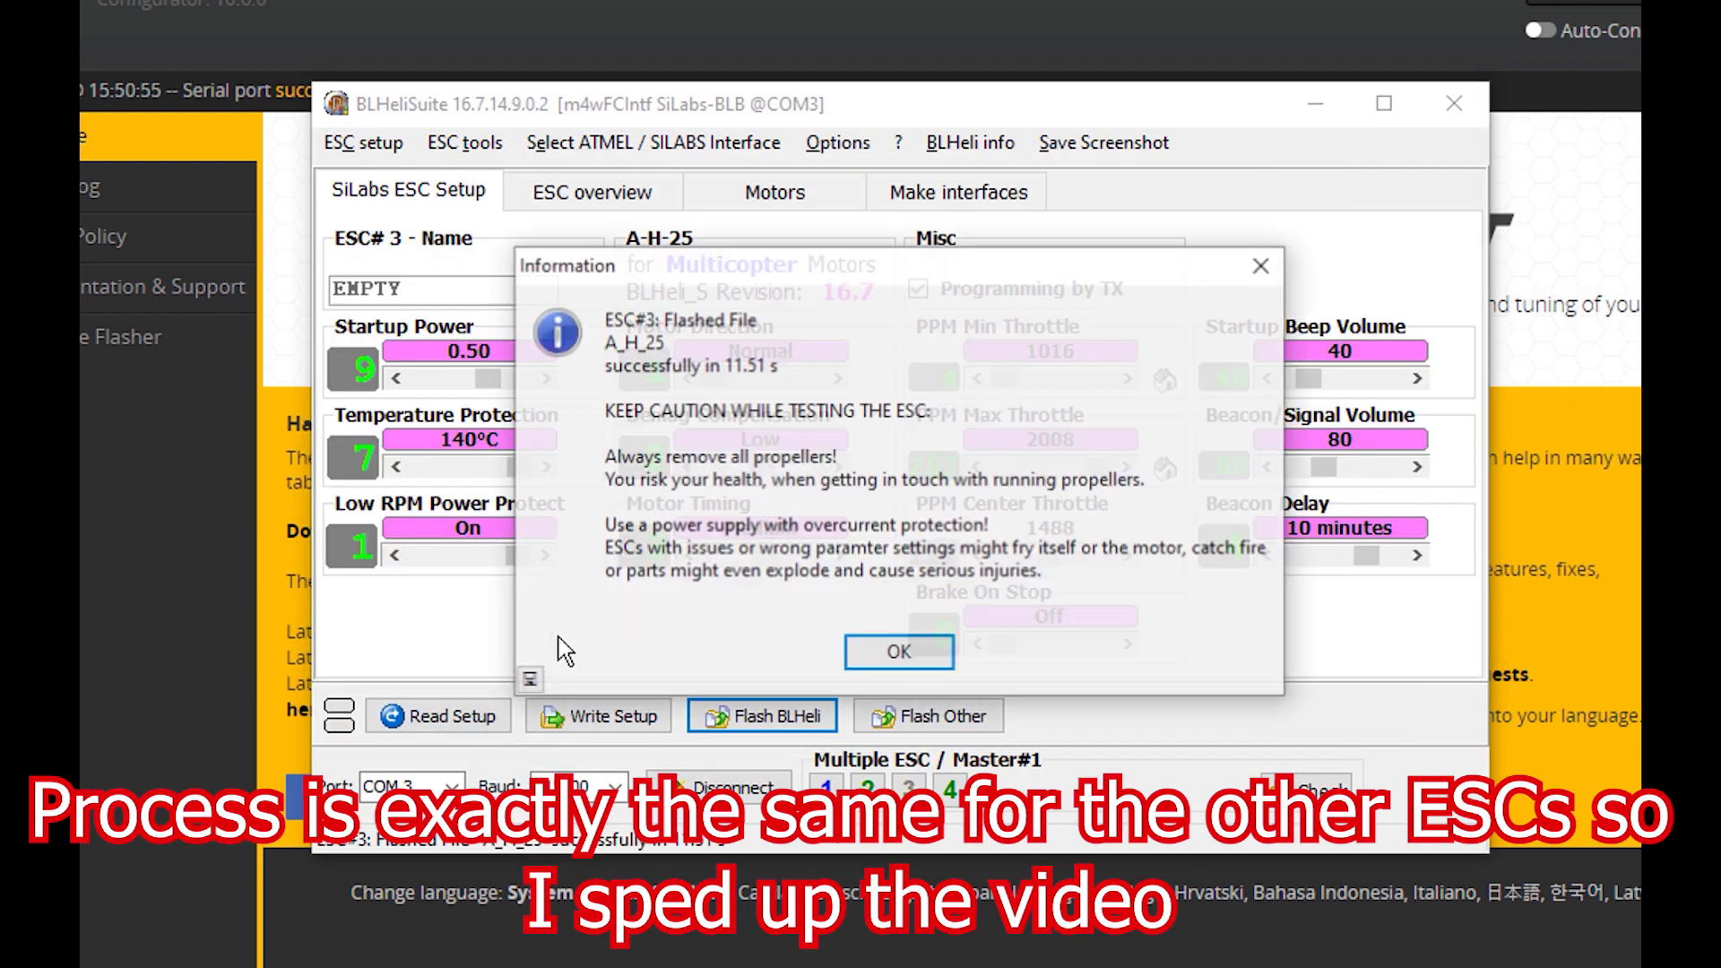
pyautogui.click(839, 529)
# Step: Flash ESC #4 with the Rev 16.7 A-H-25 MULTI firmware and check the settings of all four ESCs in the overview
pyautogui.click(624, 351)
pyautogui.click(562, 720)
pyautogui.click(557, 633)
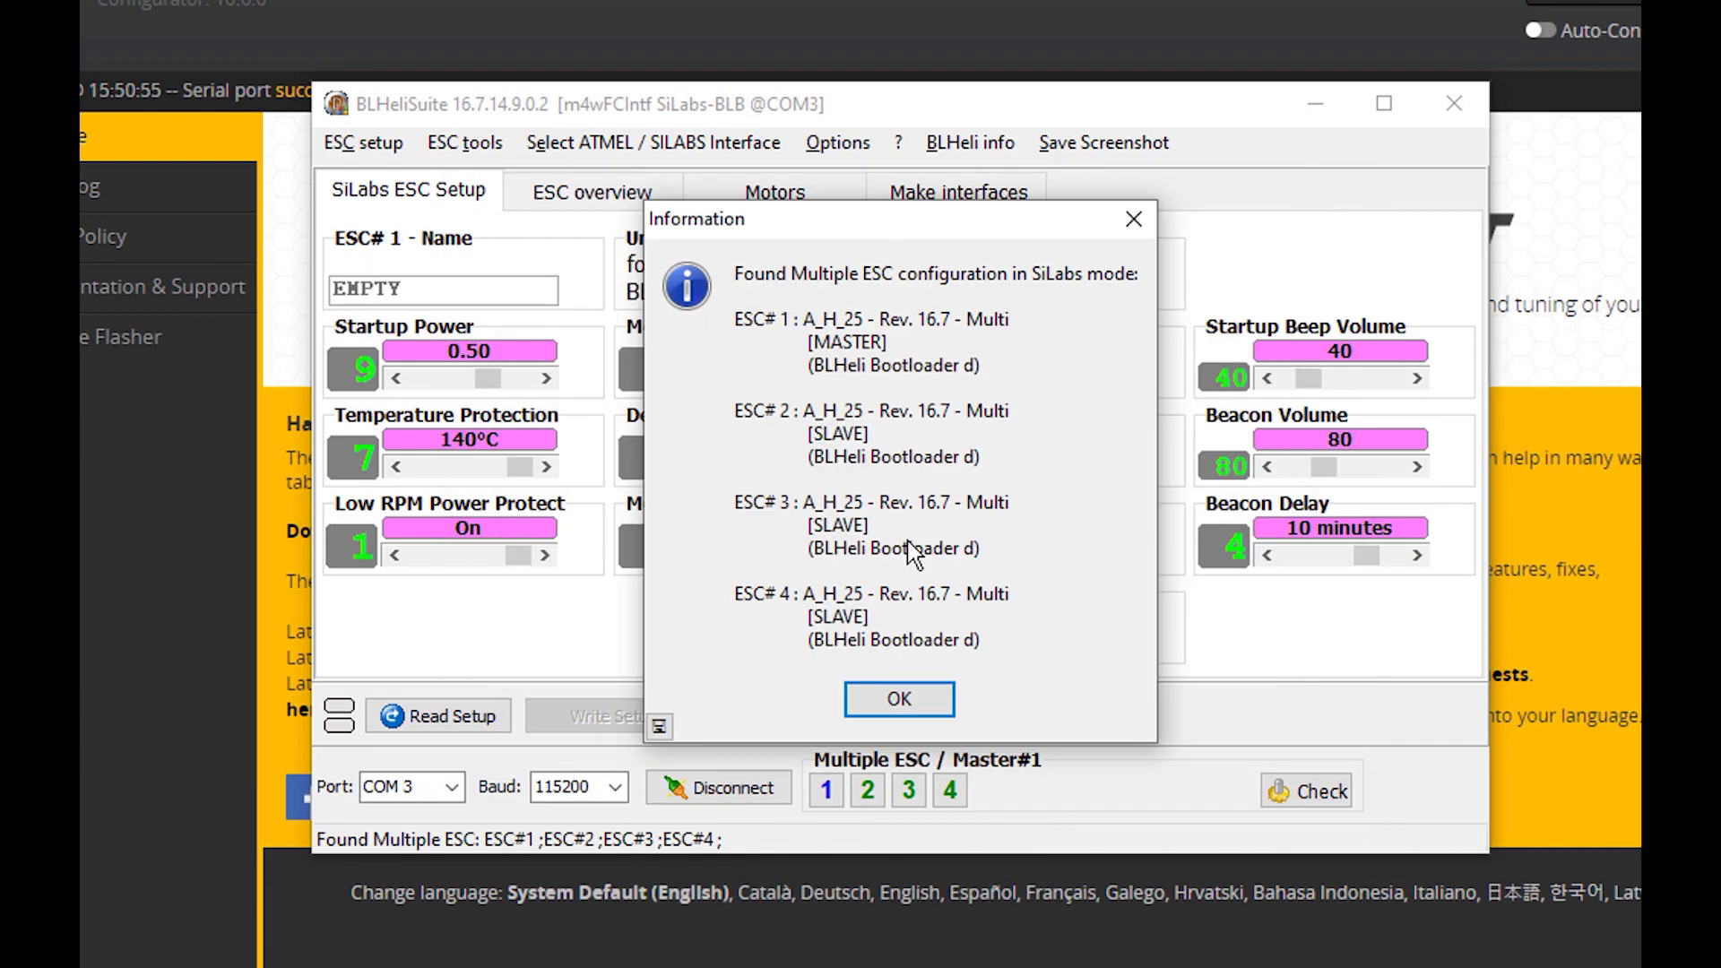
pyautogui.click(901, 701)
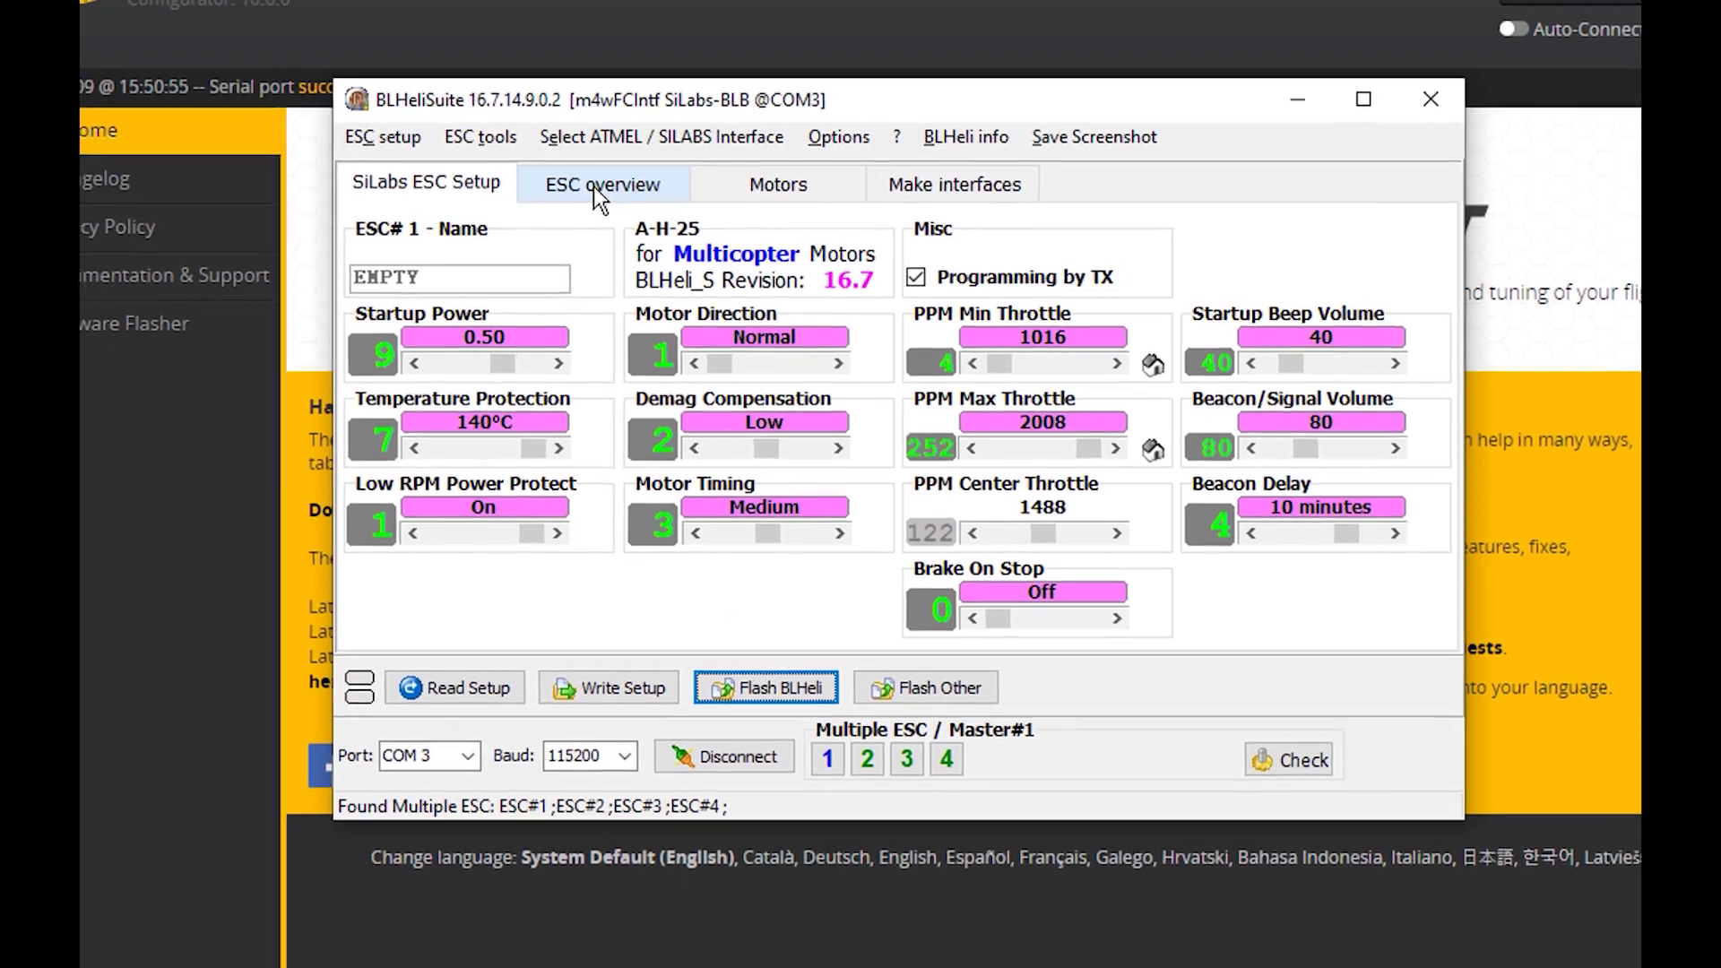
pyautogui.click(593, 188)
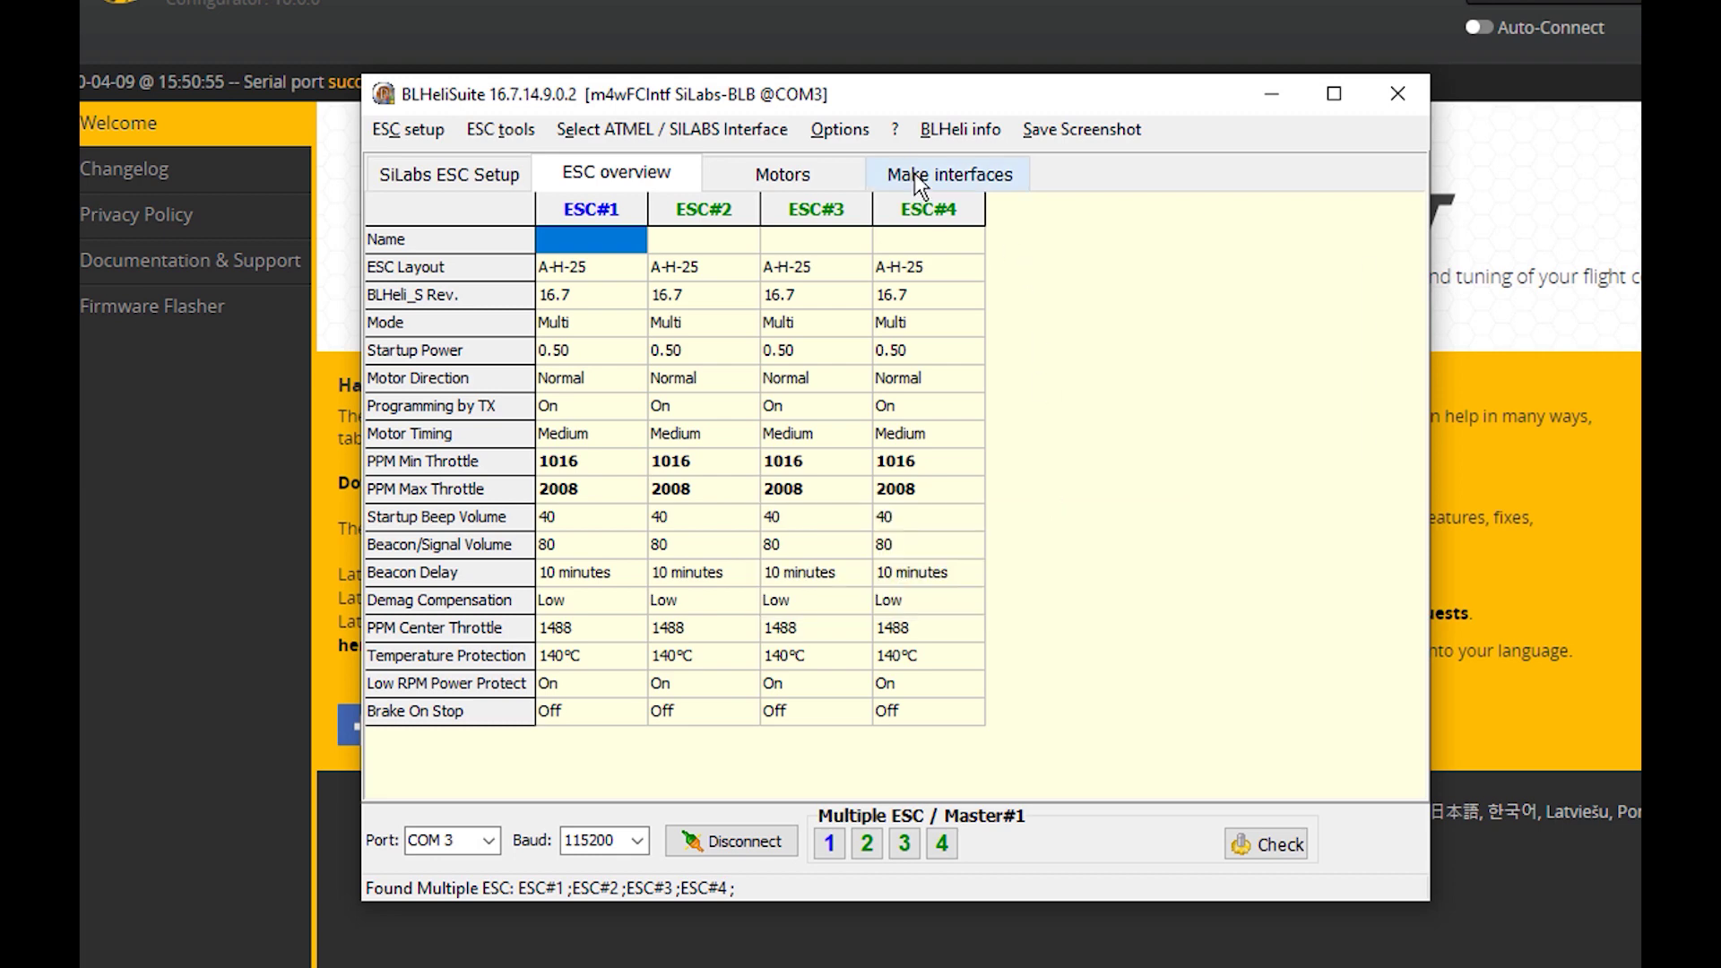
# Step: Enable motor control and calibrate the ESCs of motors 1 to 4 to a minimum of 1000 and a maximum of 2000
pyautogui.click(771, 179)
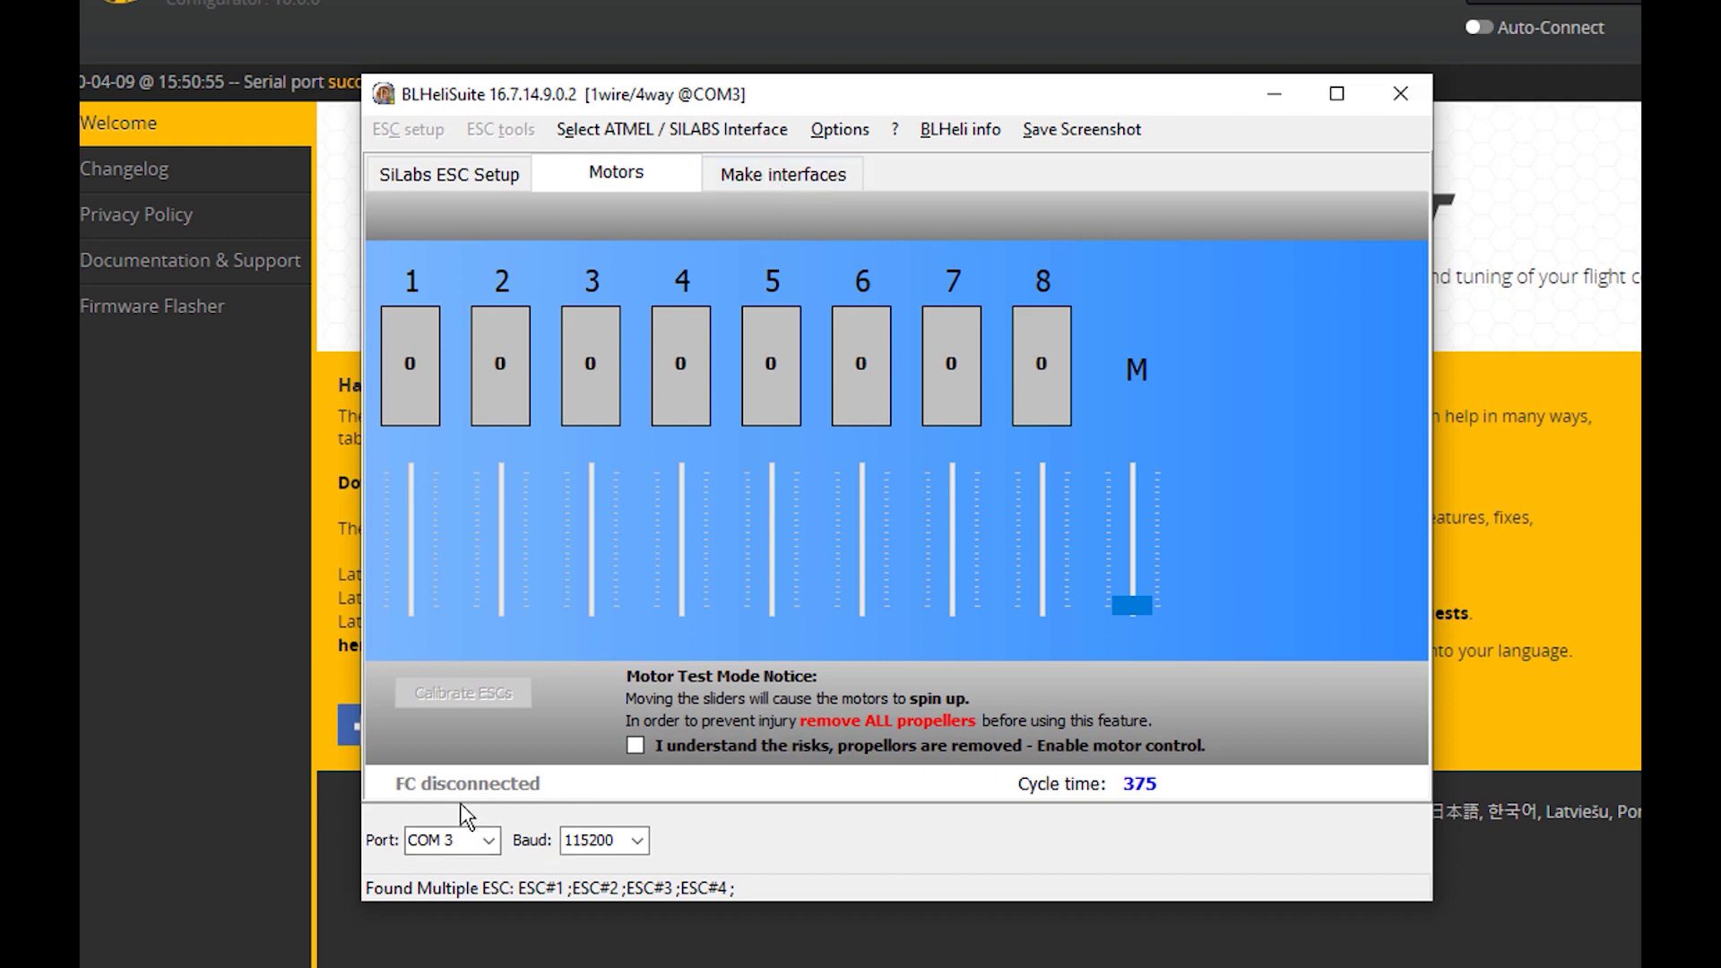
pyautogui.click(642, 740)
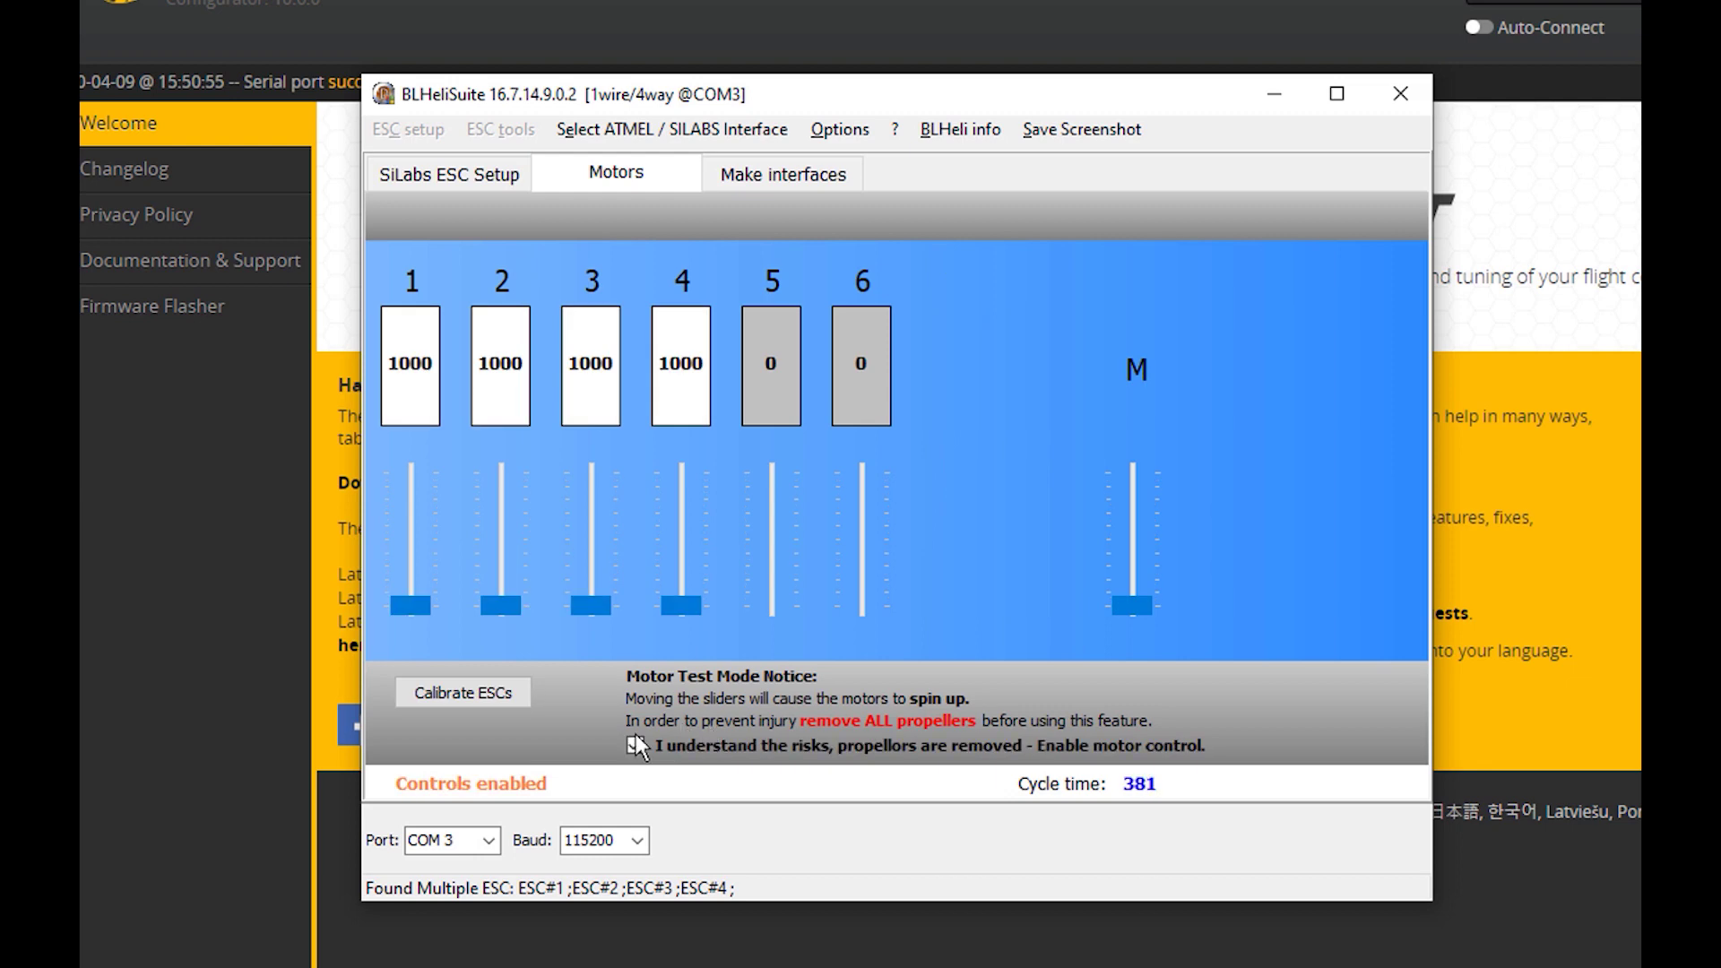
pyautogui.click(465, 692)
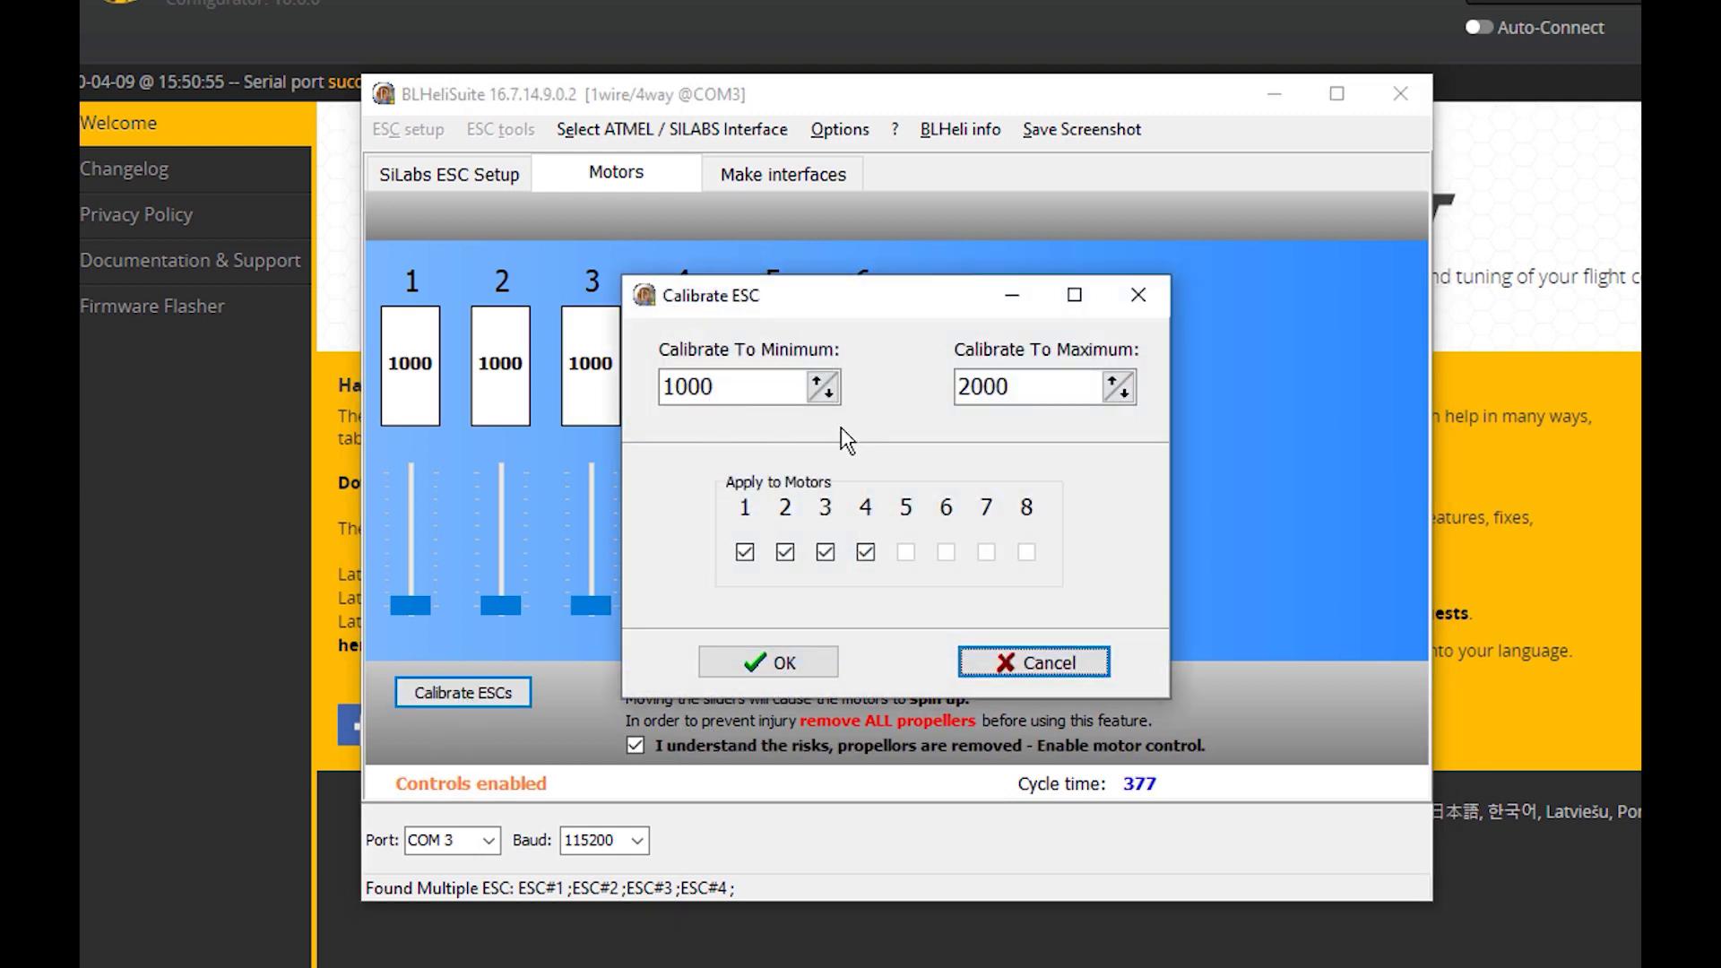
pyautogui.click(778, 665)
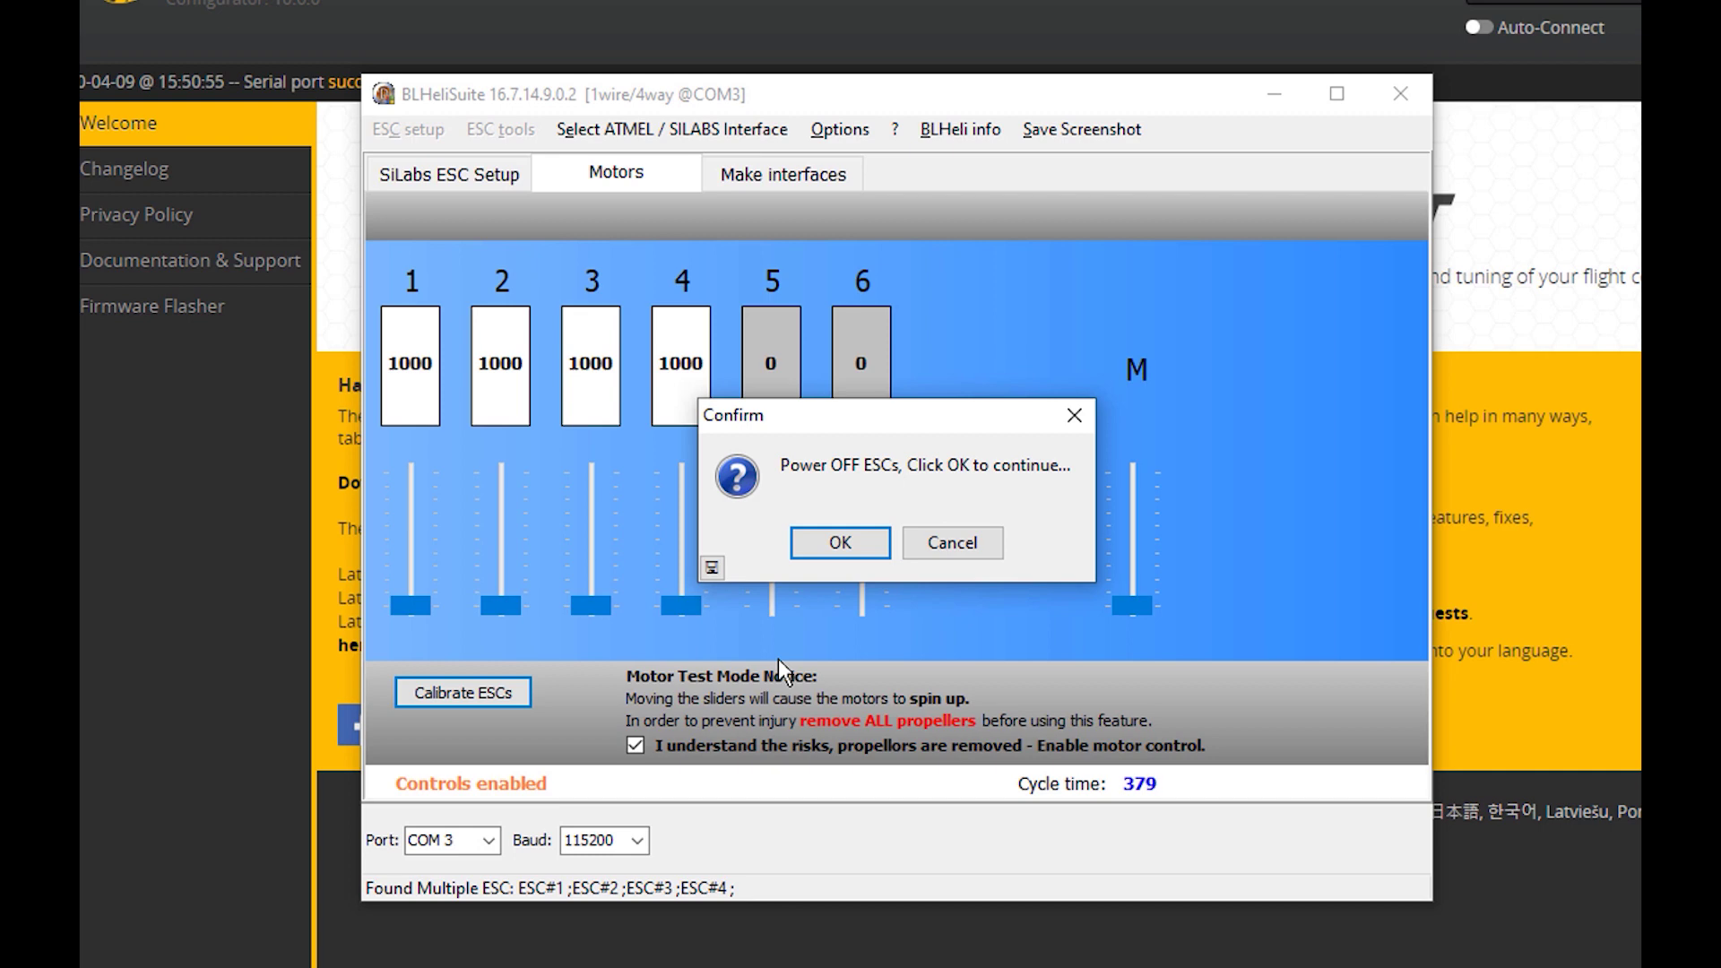
pyautogui.click(840, 544)
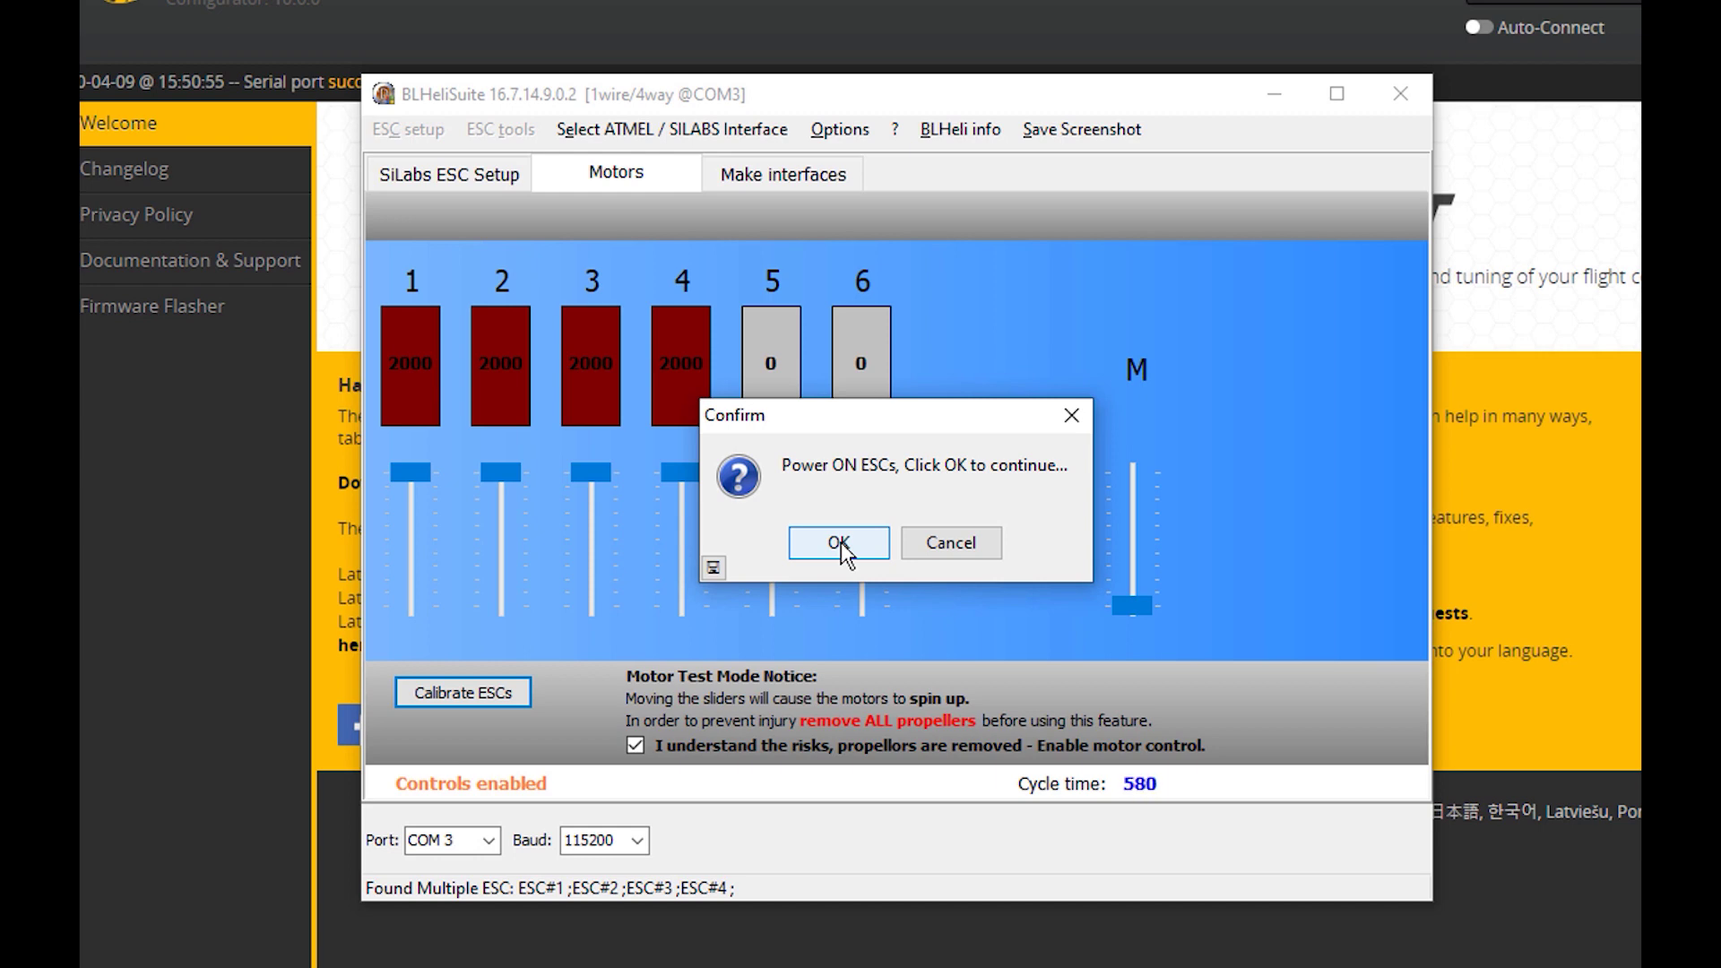
pyautogui.click(841, 542)
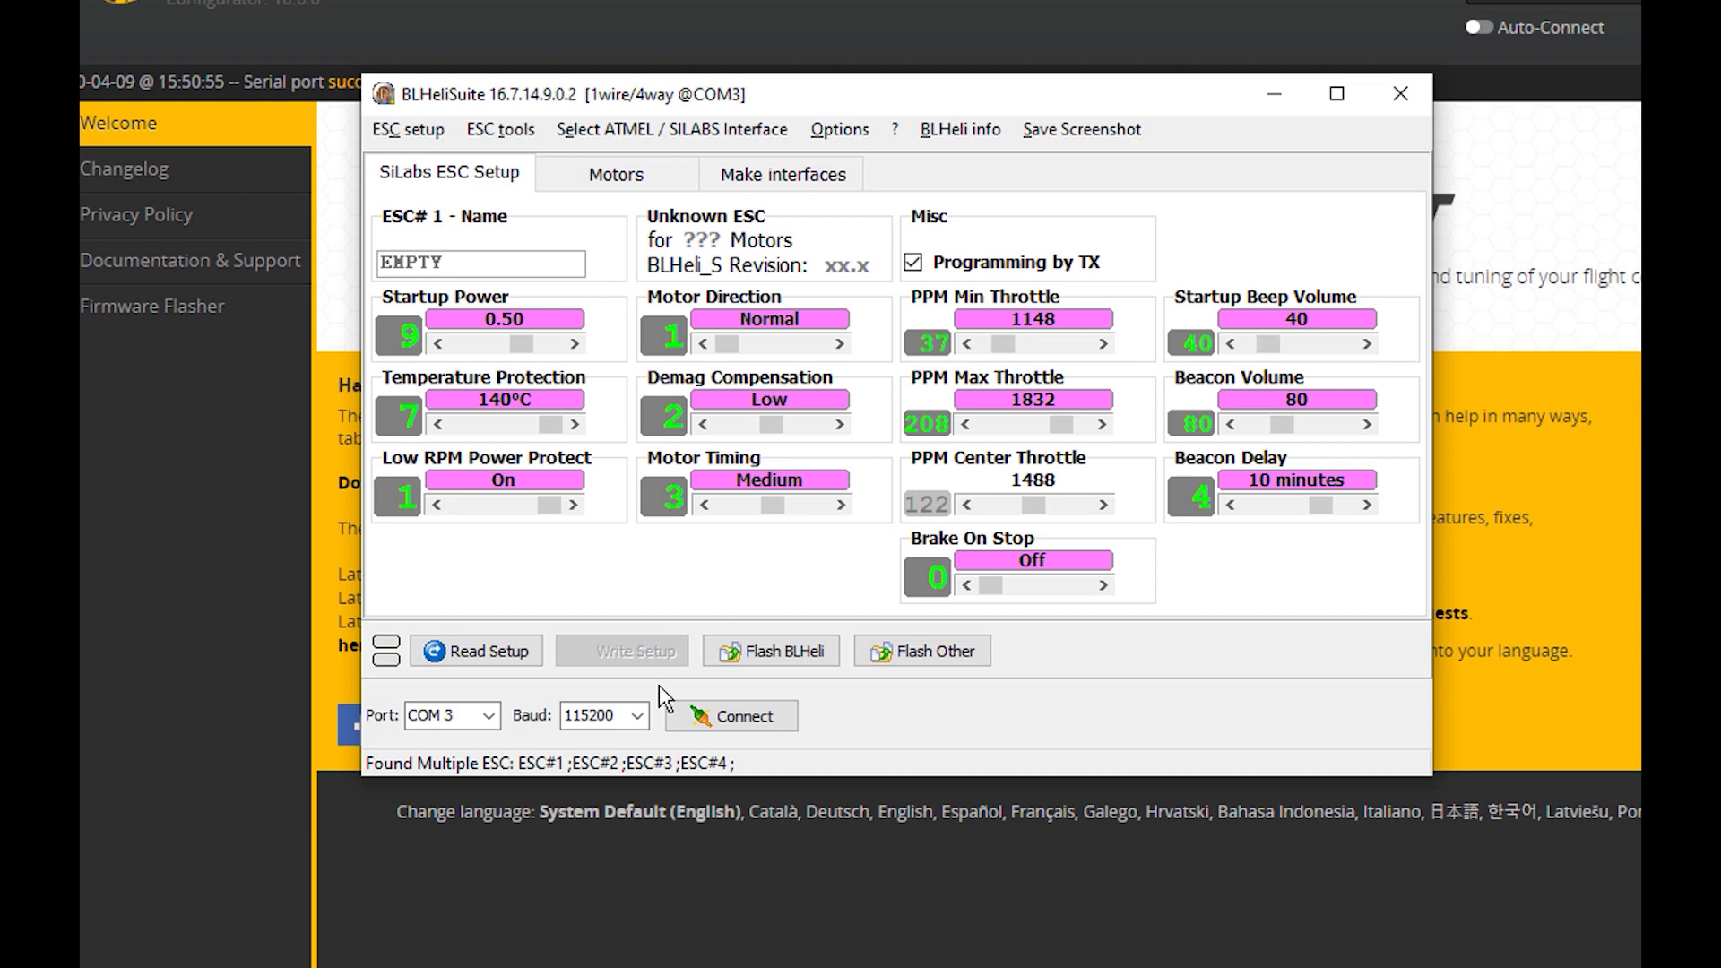
# Step: Read the setup of the connected ESCs and compare the PPM throttle values of all four in the overview
pyautogui.click(489, 653)
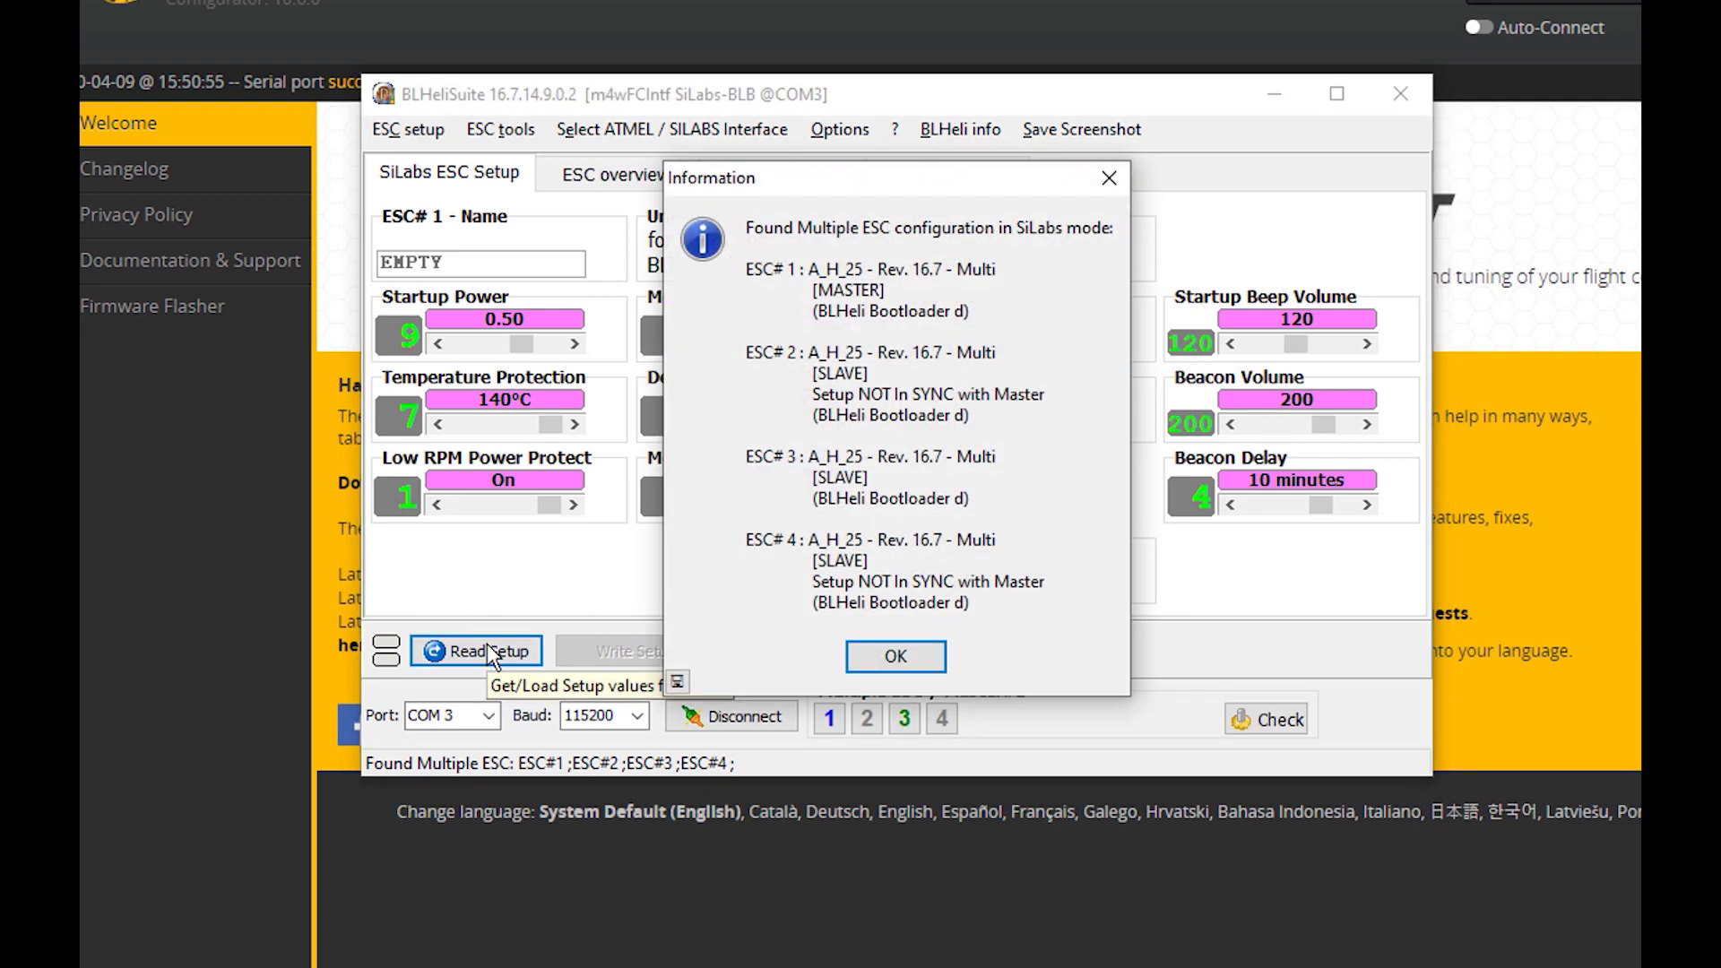
pyautogui.click(896, 658)
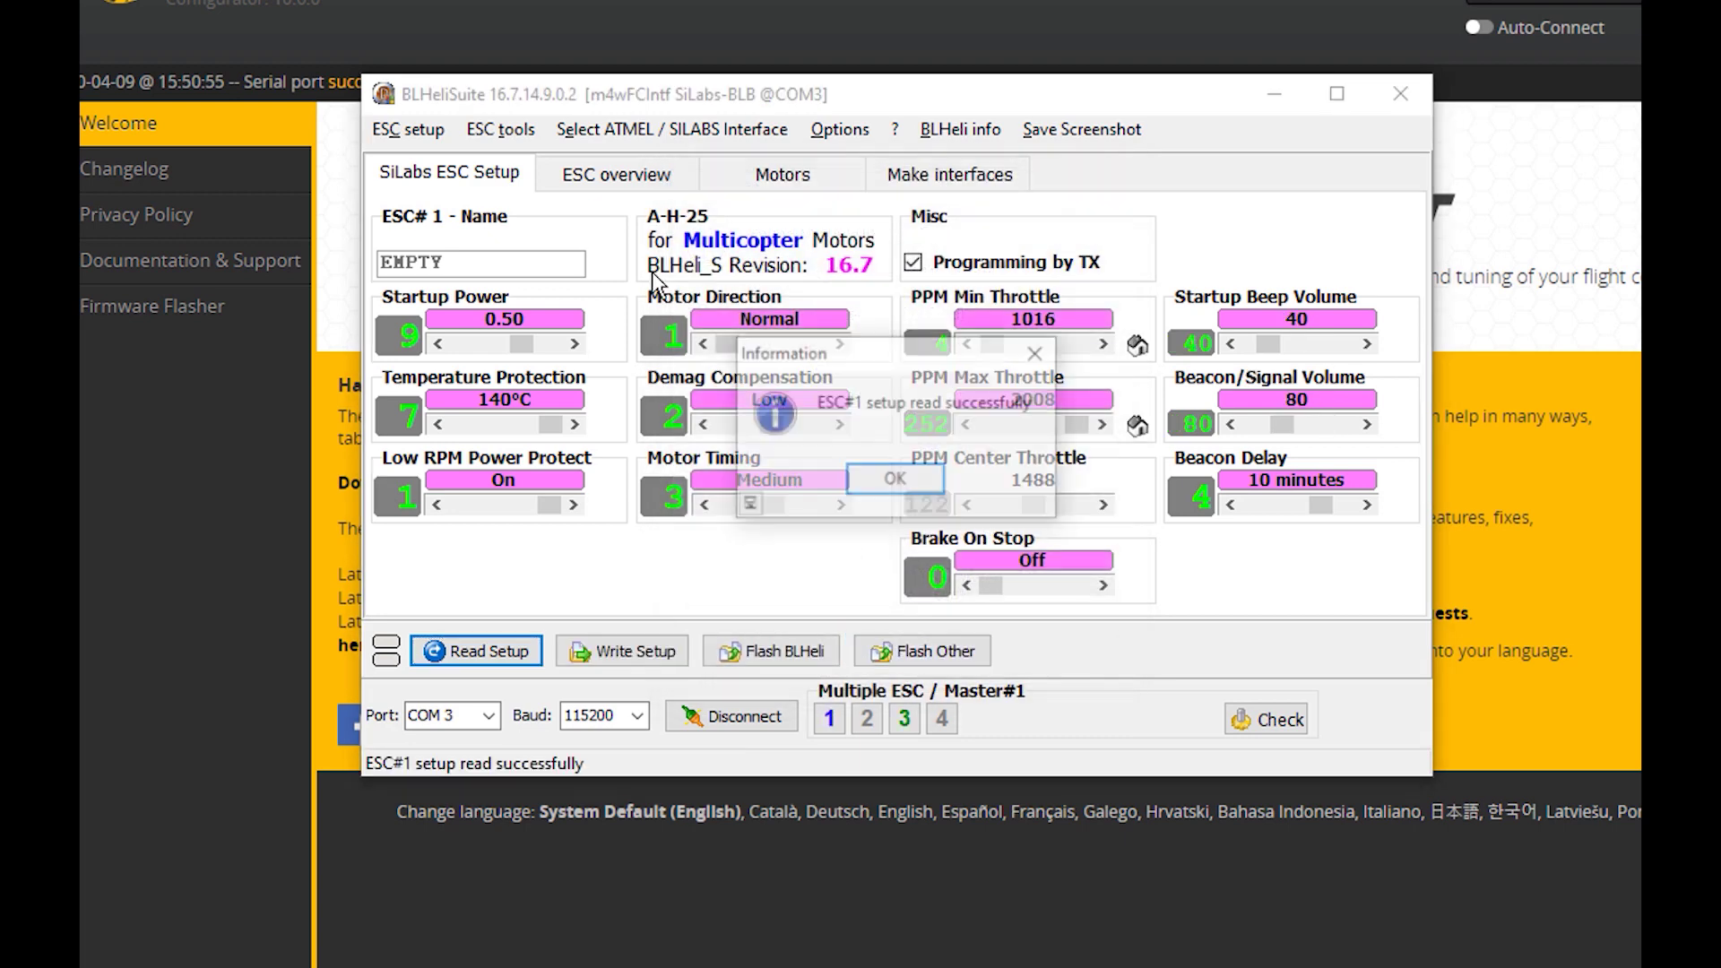
pyautogui.click(895, 480)
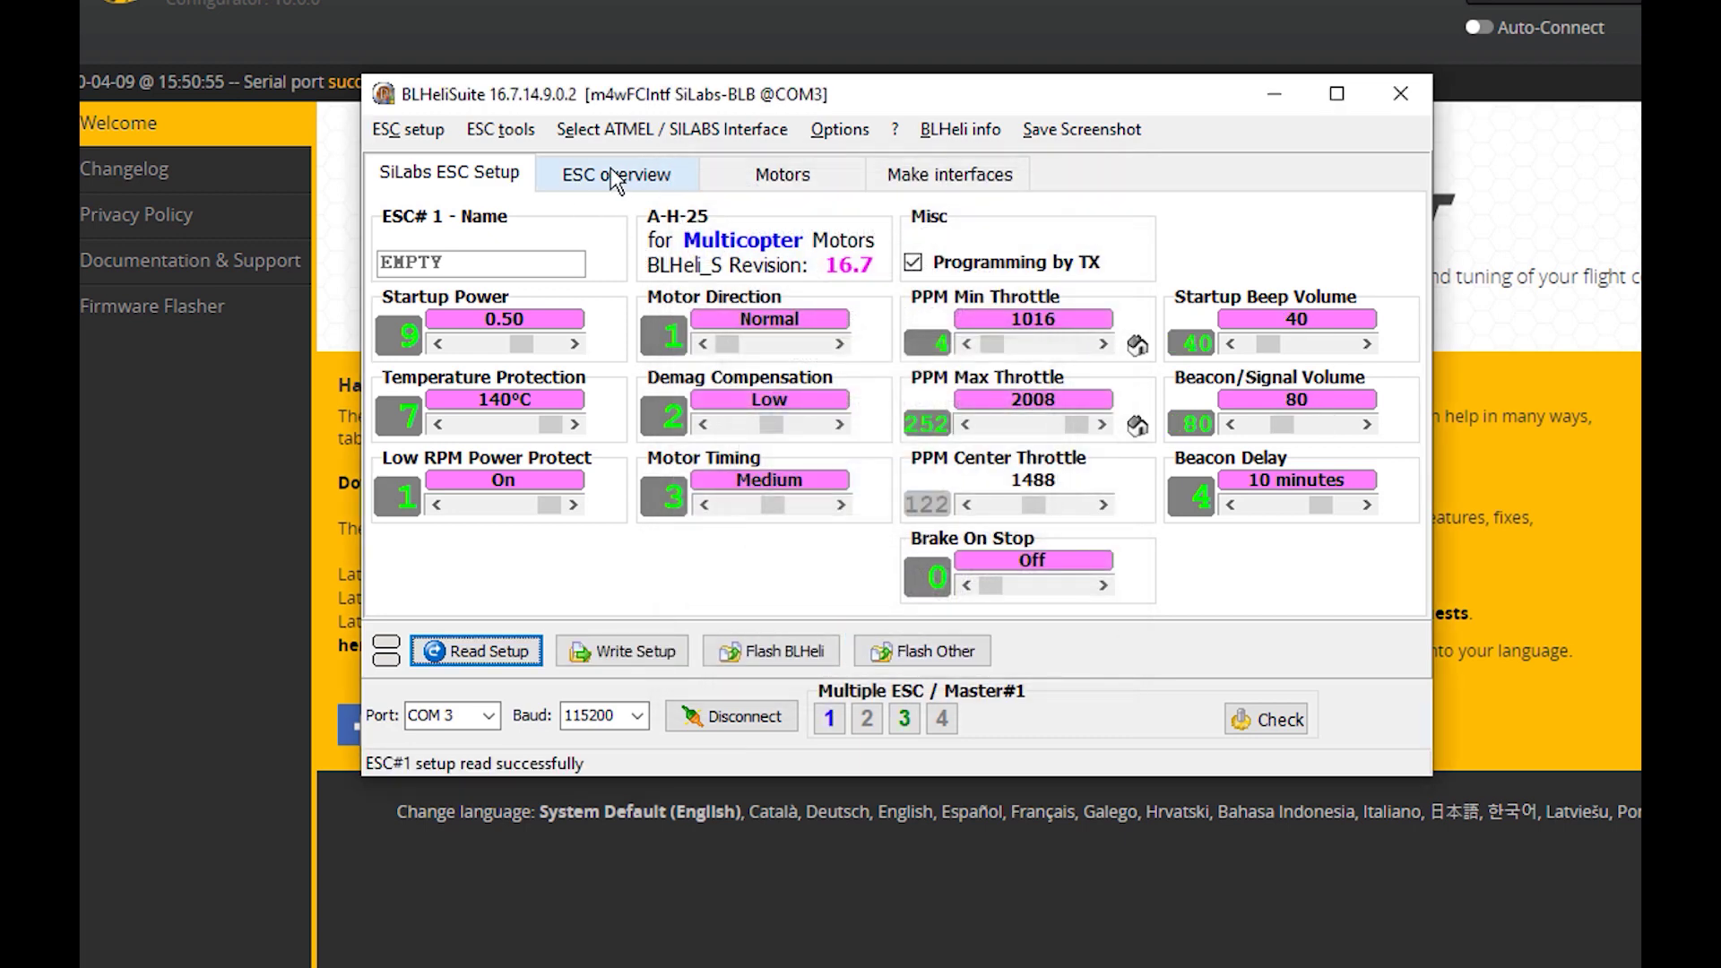
pyautogui.click(615, 174)
pyautogui.moveTo(780, 513)
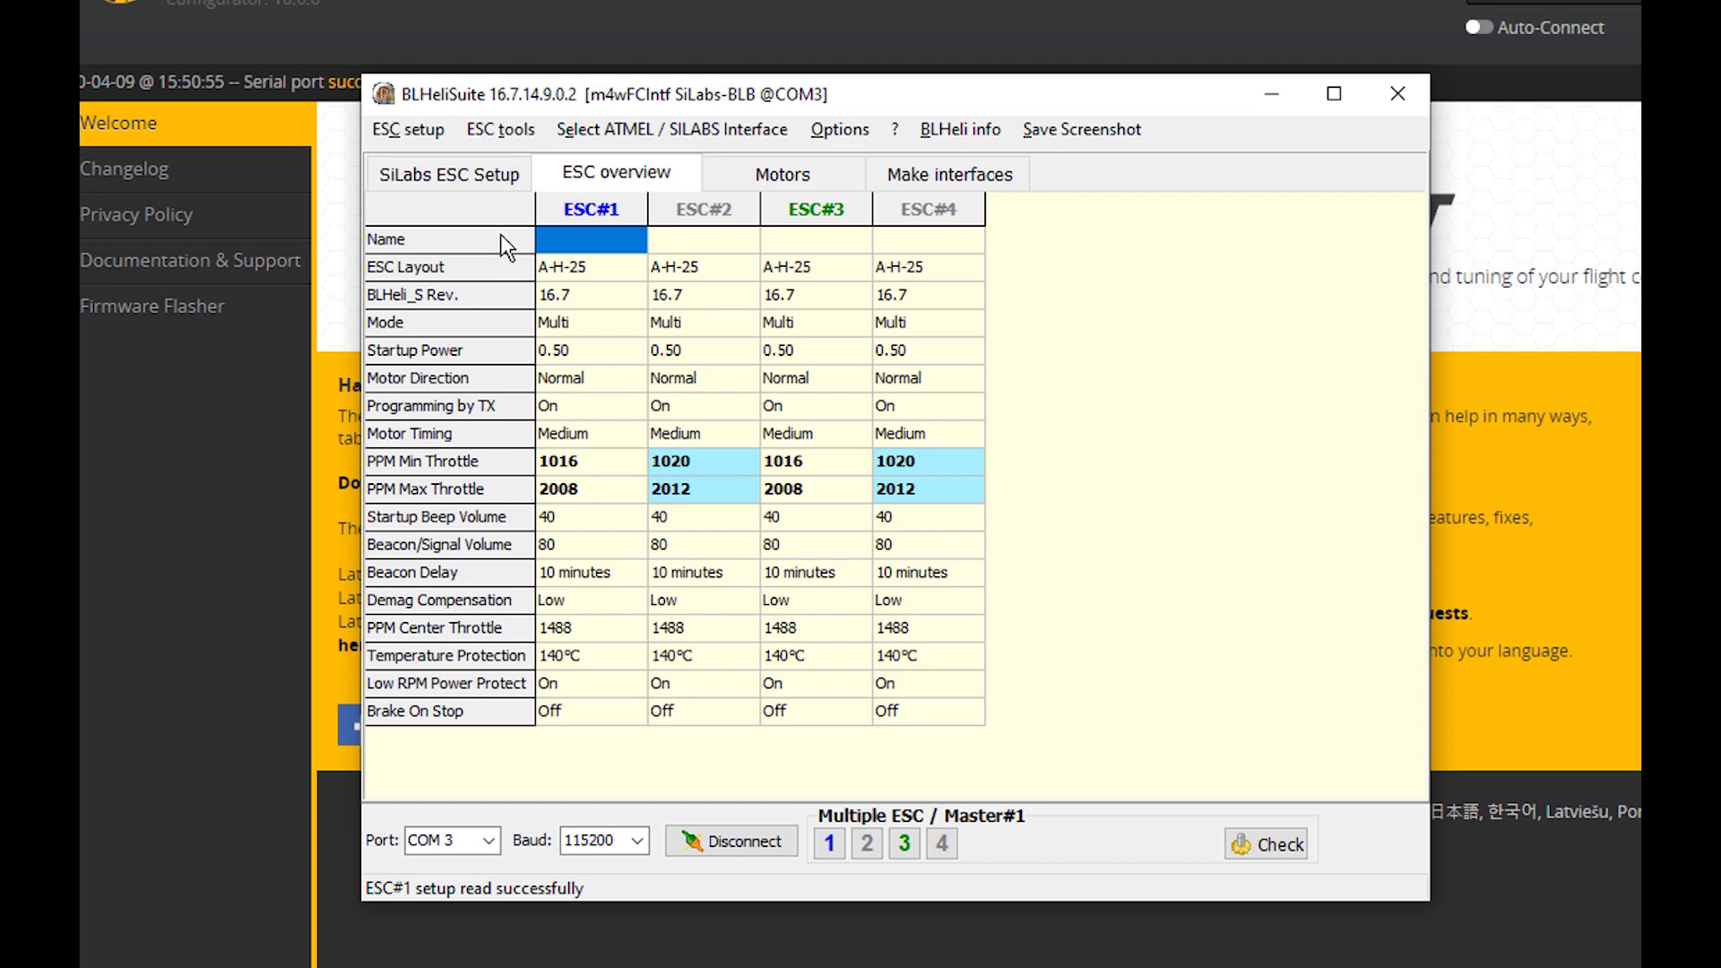
# Step: Select only ESC #1, write a Reversed motor direction to it, and check the direction in the overview
pyautogui.click(468, 181)
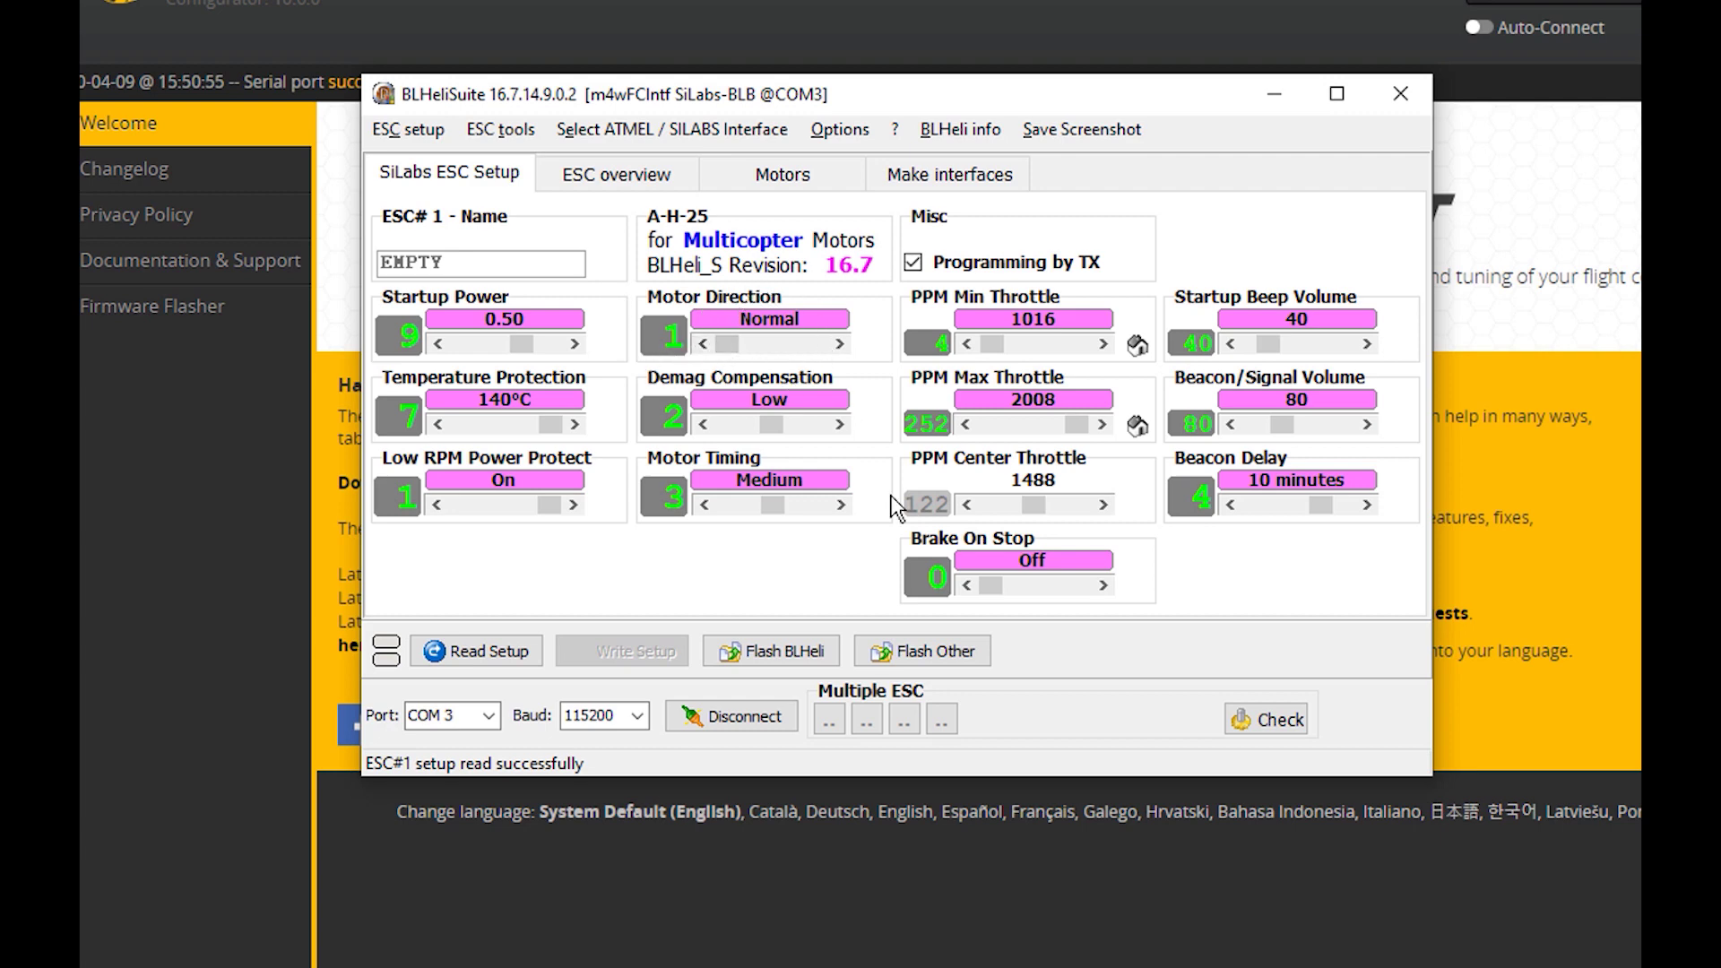
pyautogui.rightClick(831, 721)
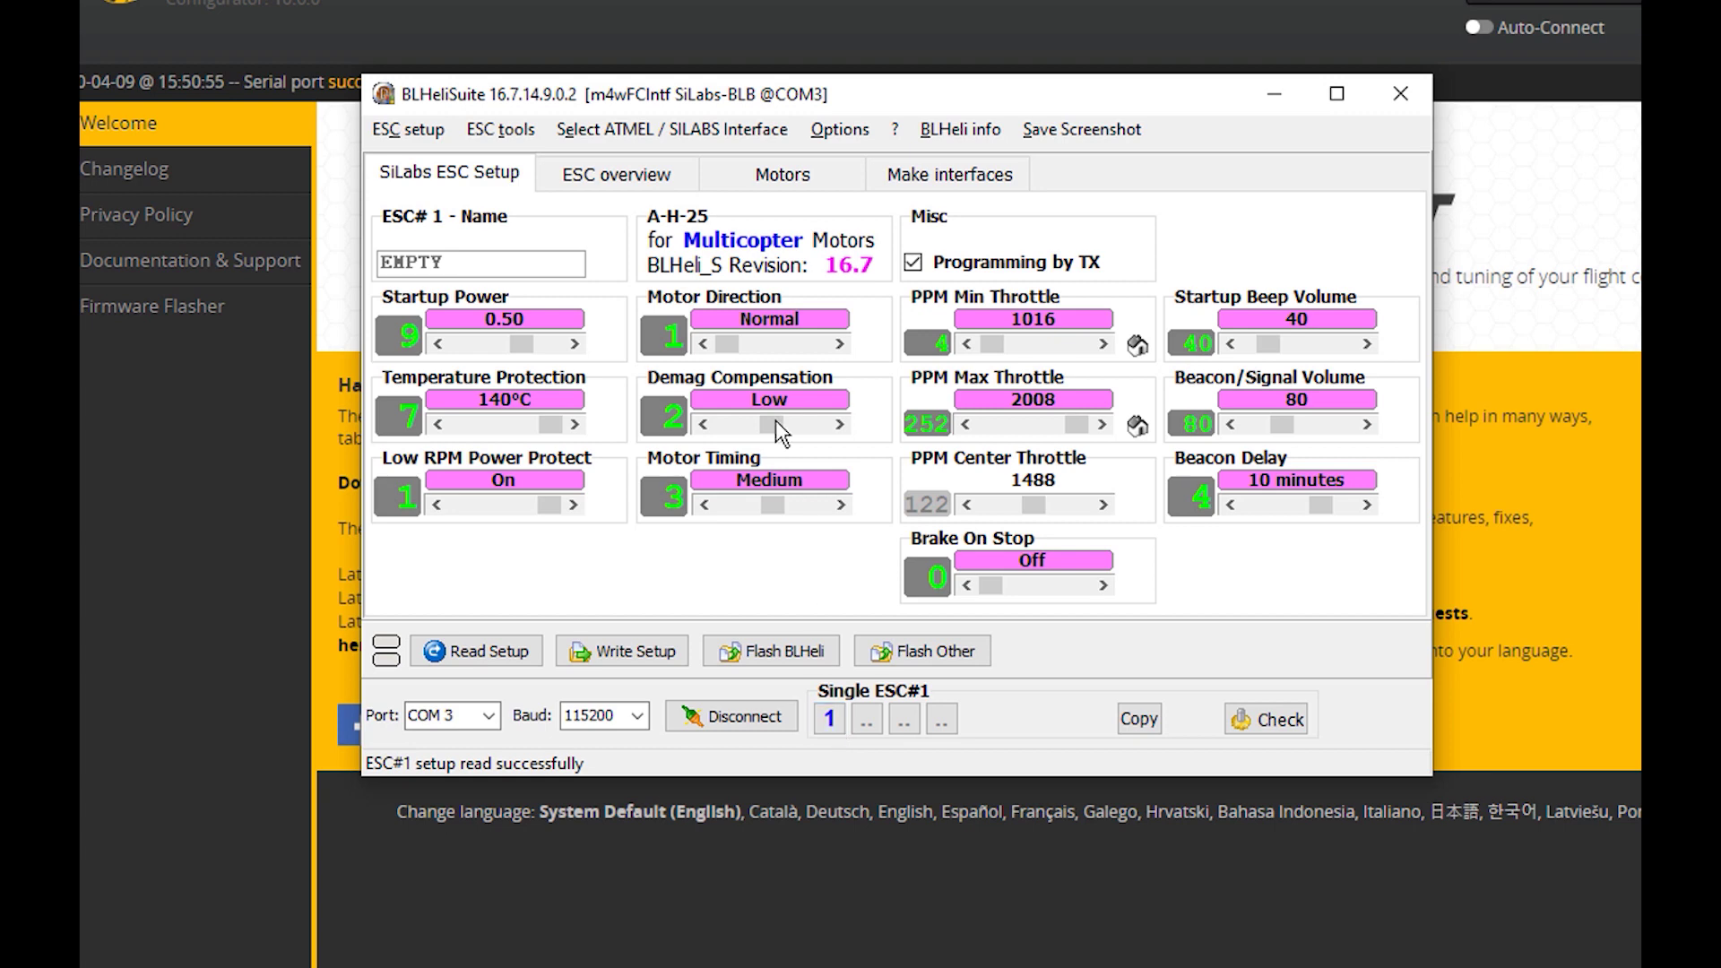
pyautogui.moveTo(744, 345); pyautogui.dragTo(759, 344)
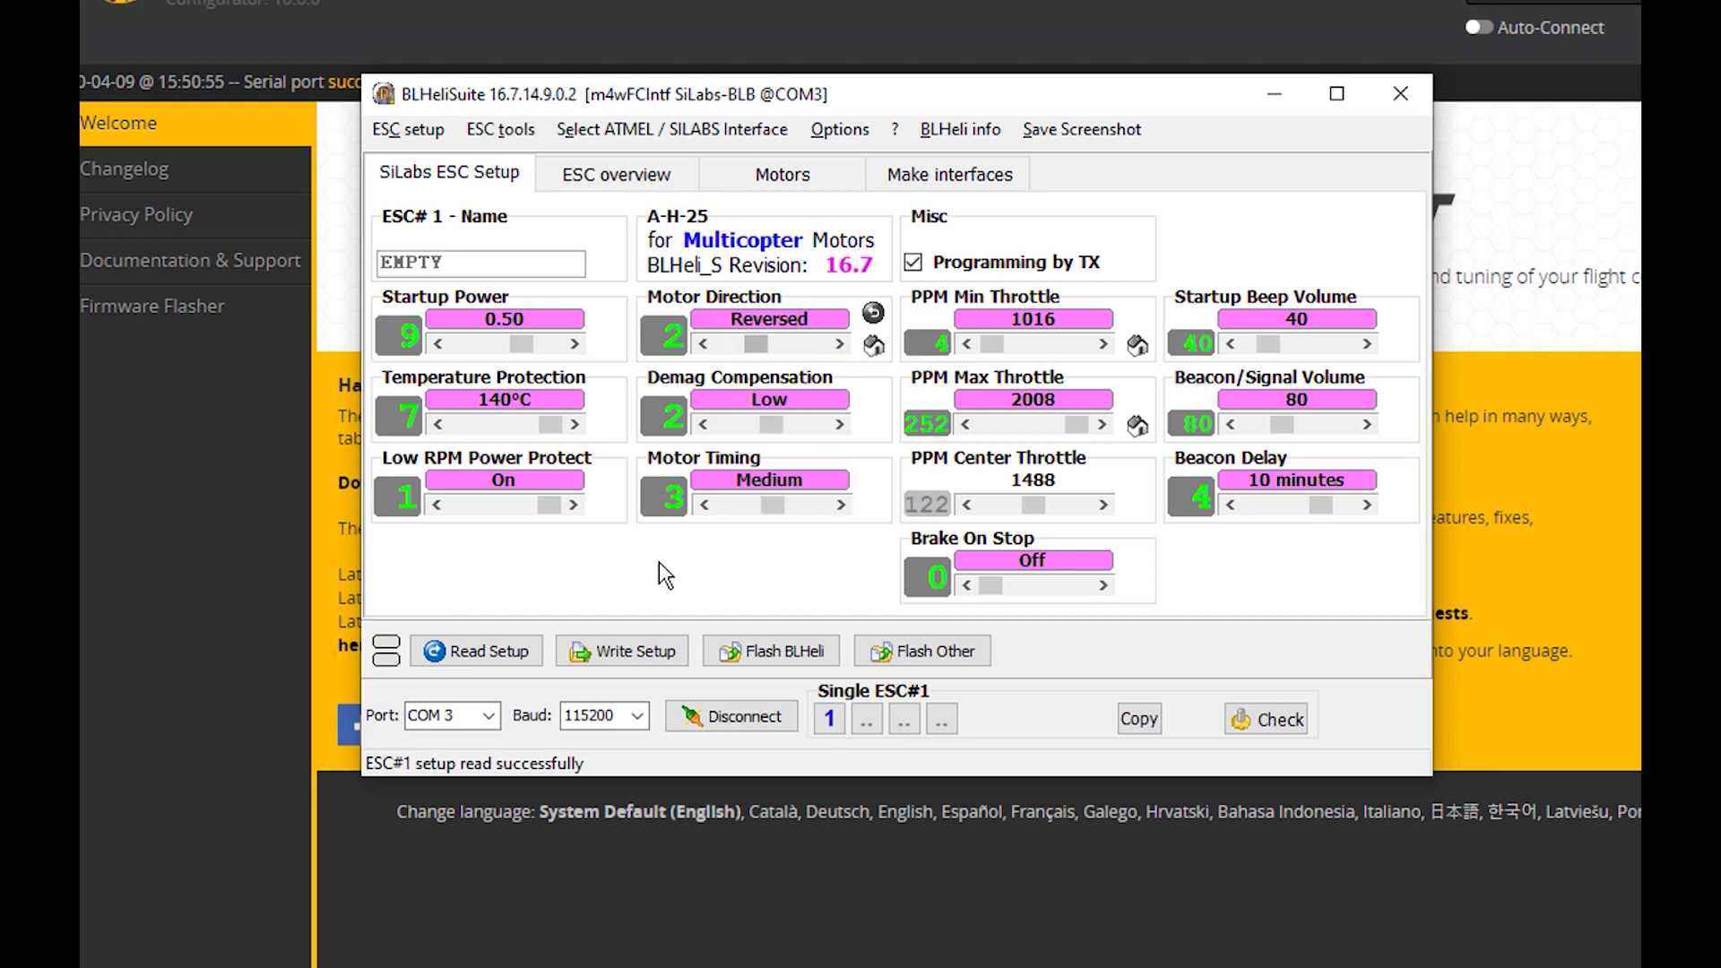
pyautogui.click(646, 653)
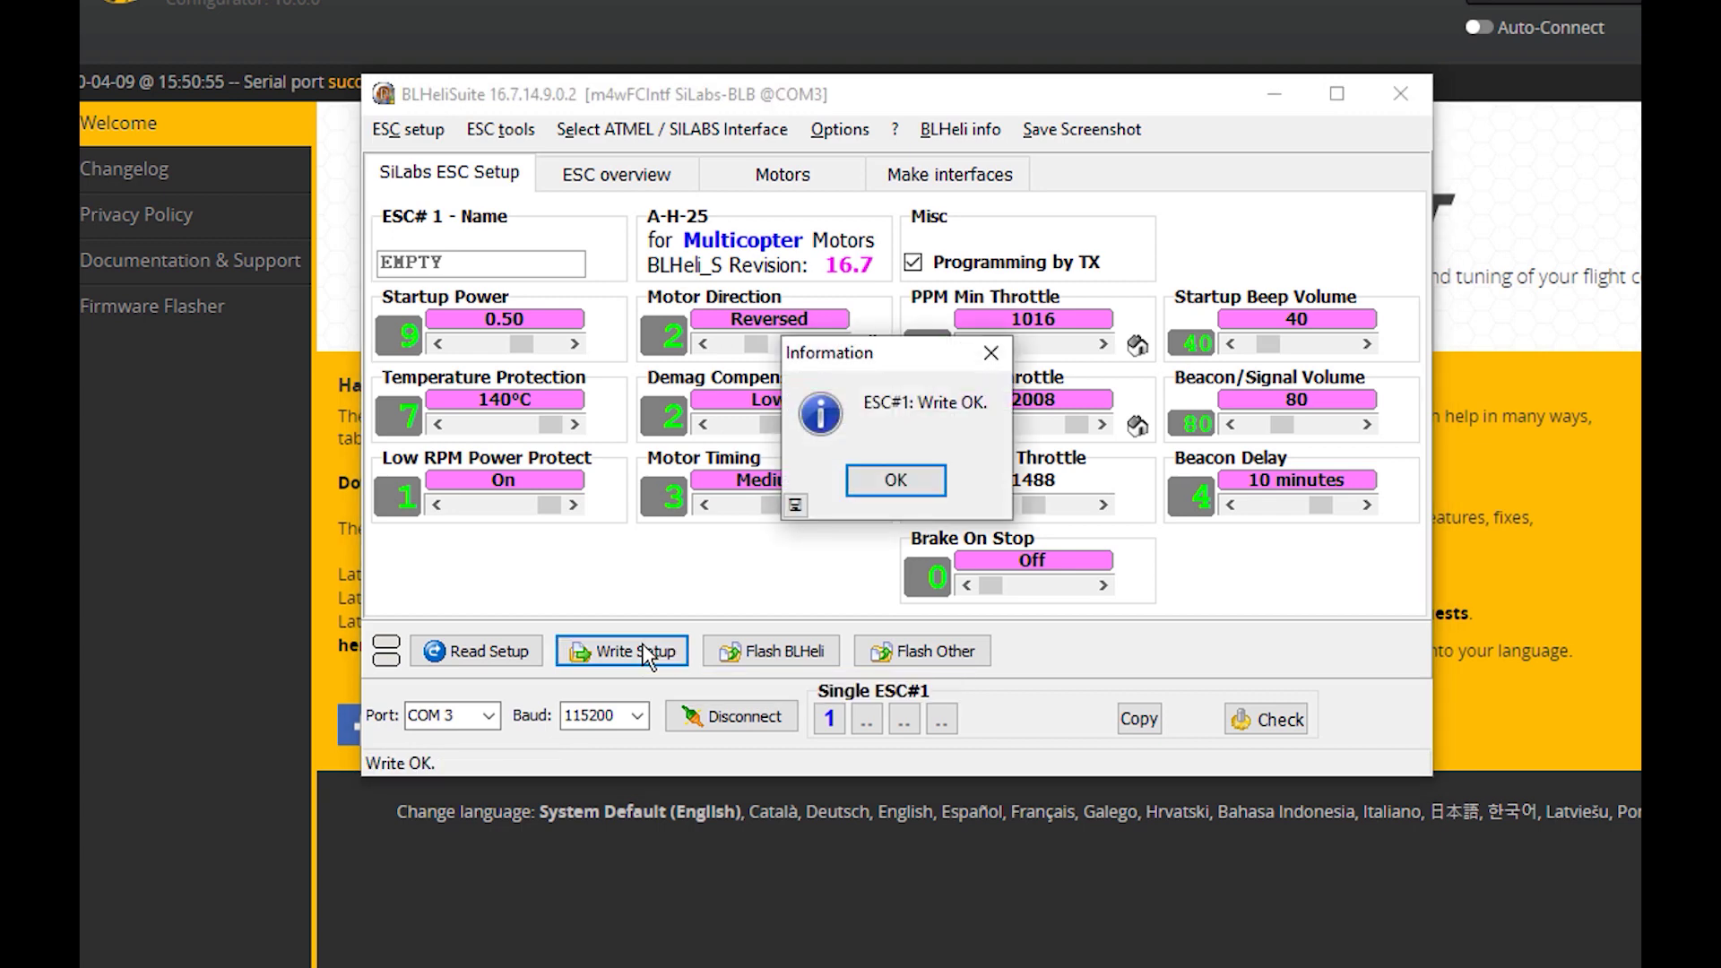
pyautogui.click(878, 477)
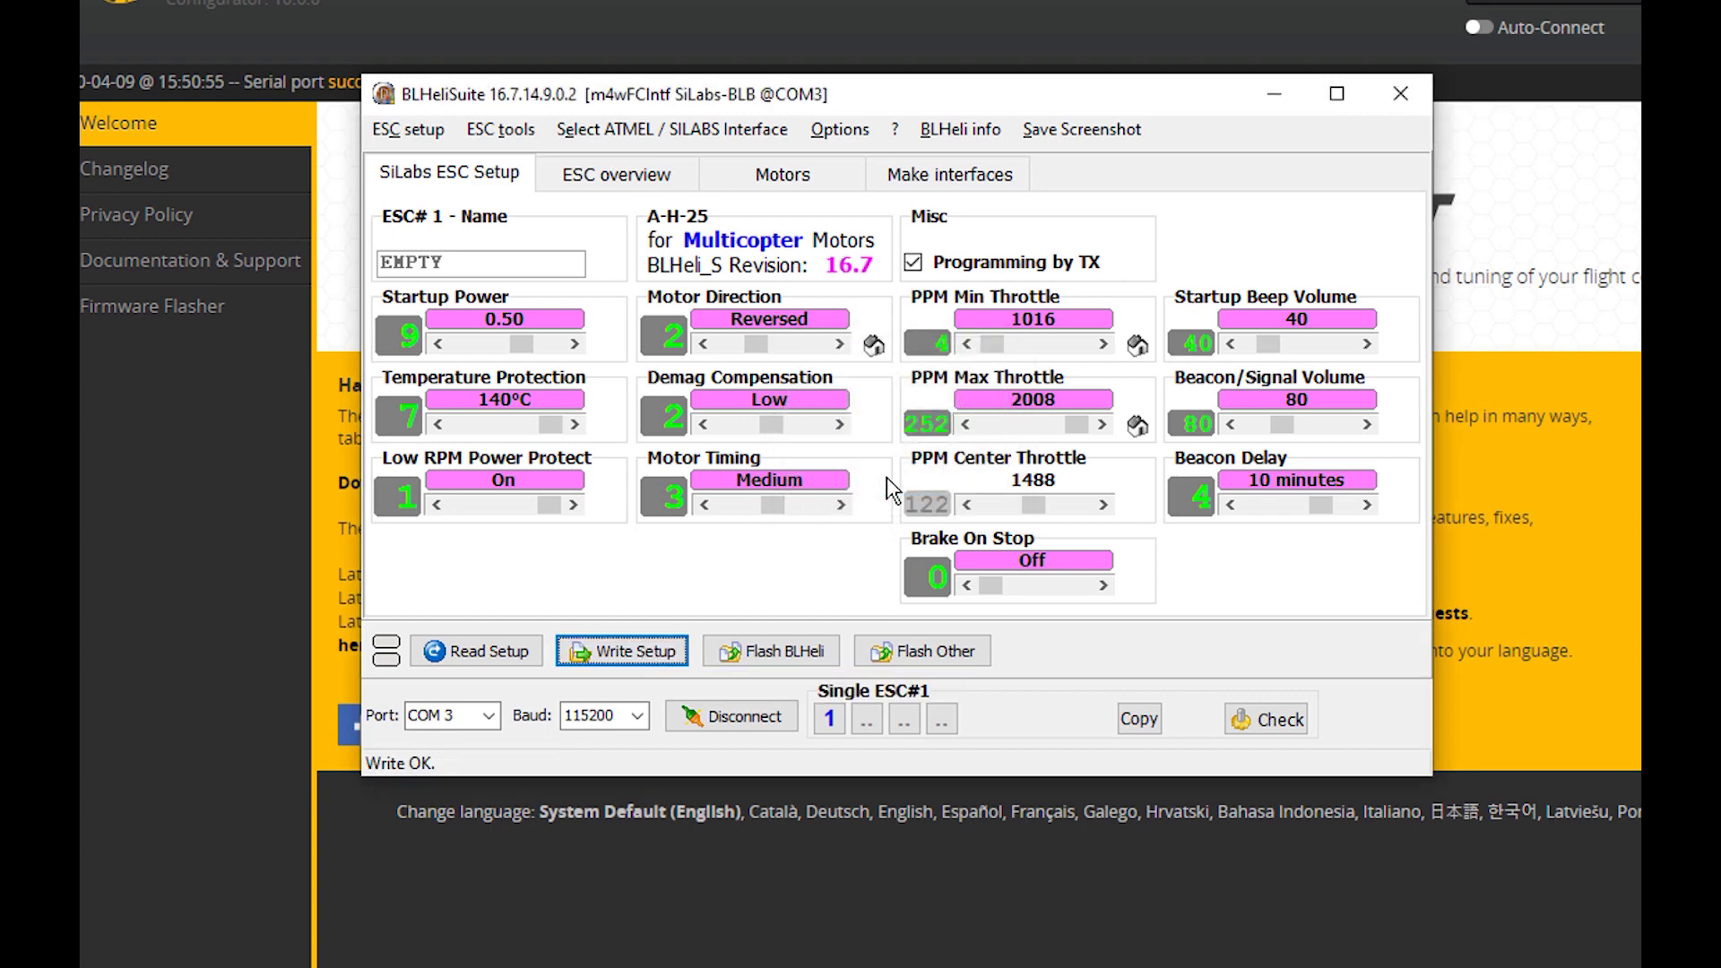
pyautogui.click(619, 173)
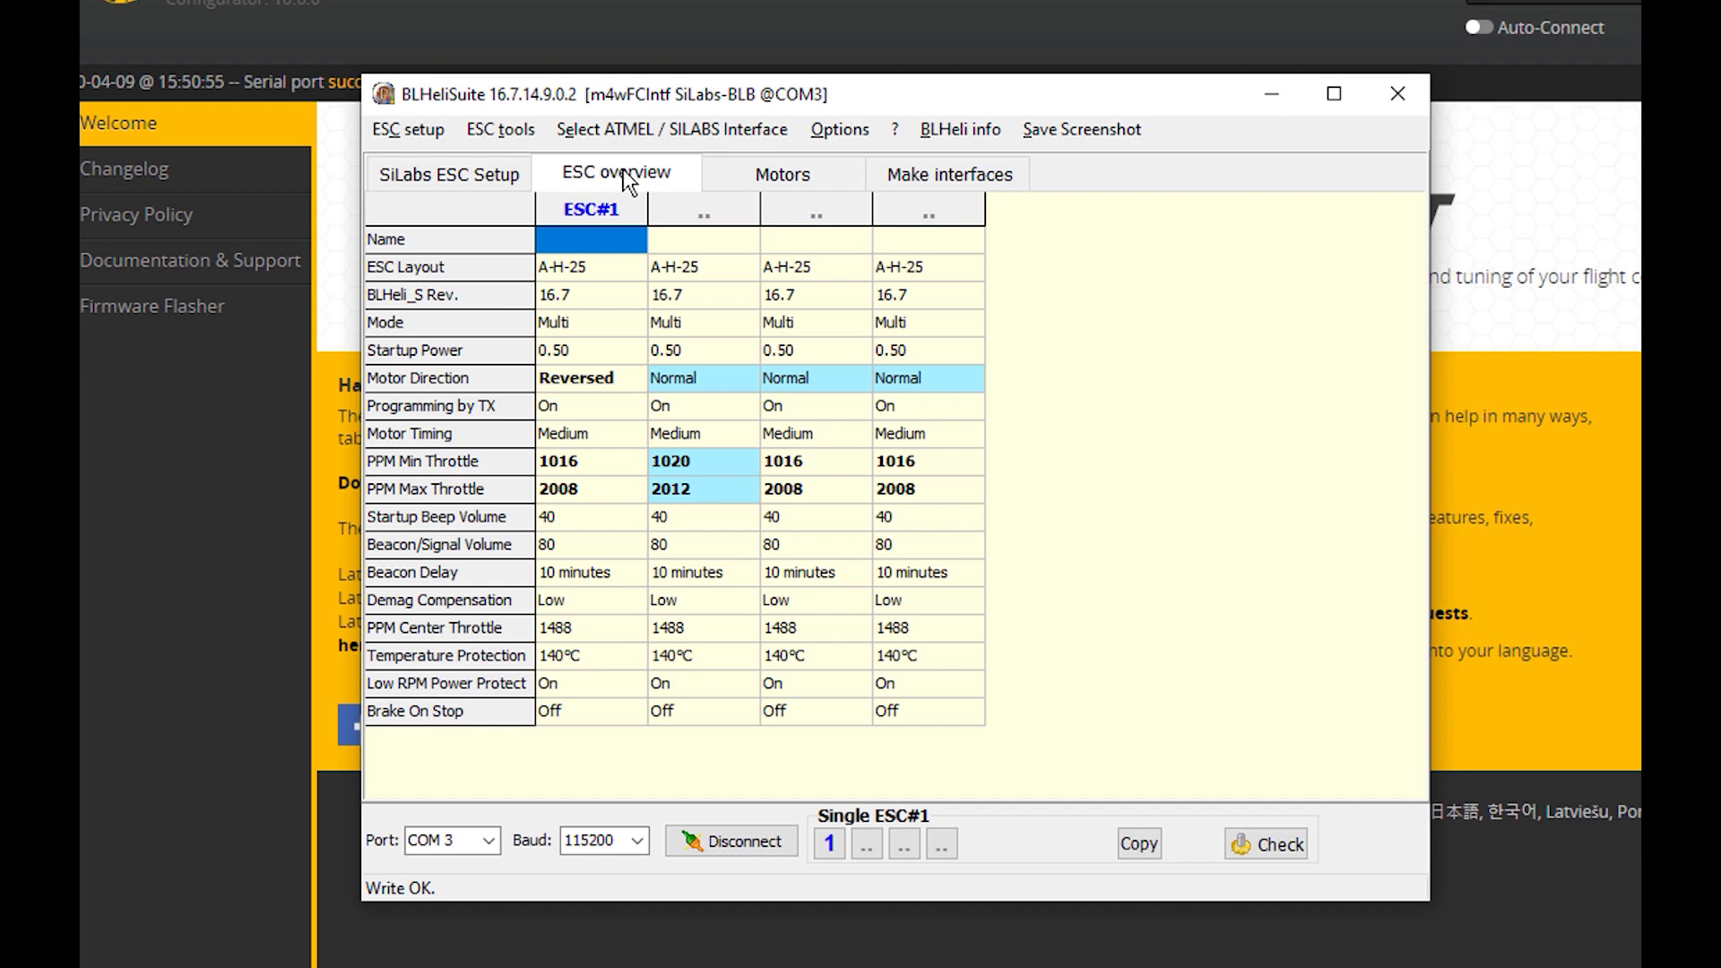
pyautogui.moveTo(562, 384)
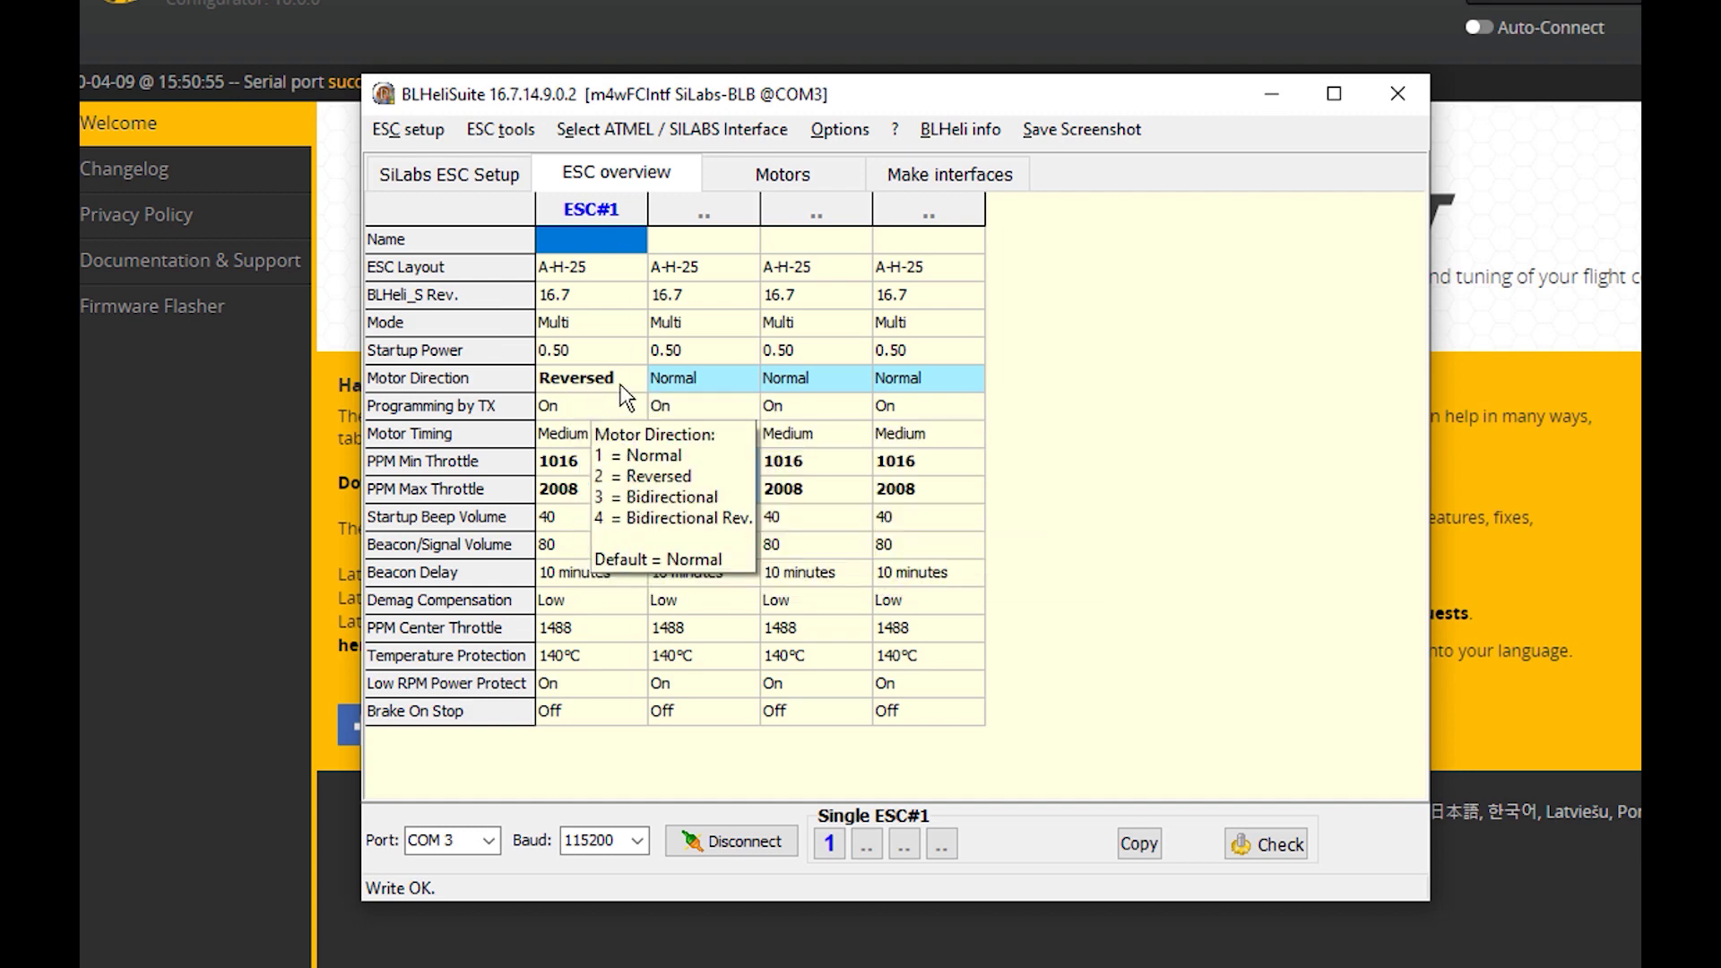
# Step: Set ESC #1's motor direction back to Normal, write the setup, and check it in the overview
pyautogui.click(473, 179)
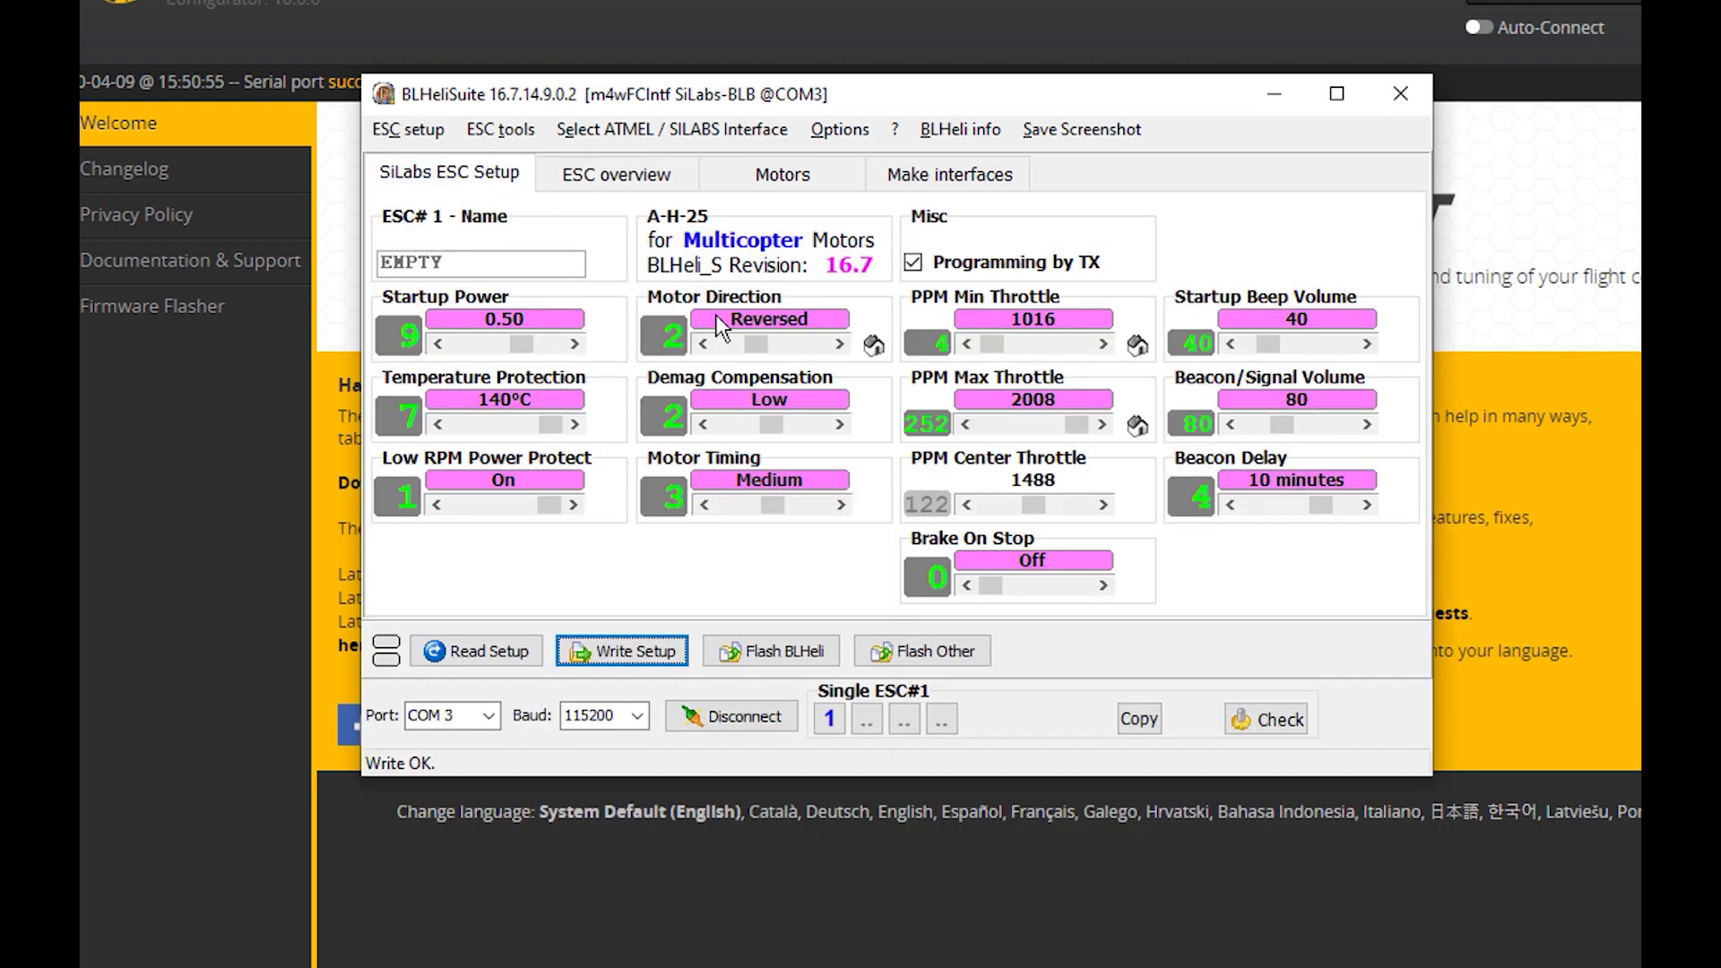
pyautogui.click(750, 335)
pyautogui.moveTo(749, 336); pyautogui.dragTo(723, 341)
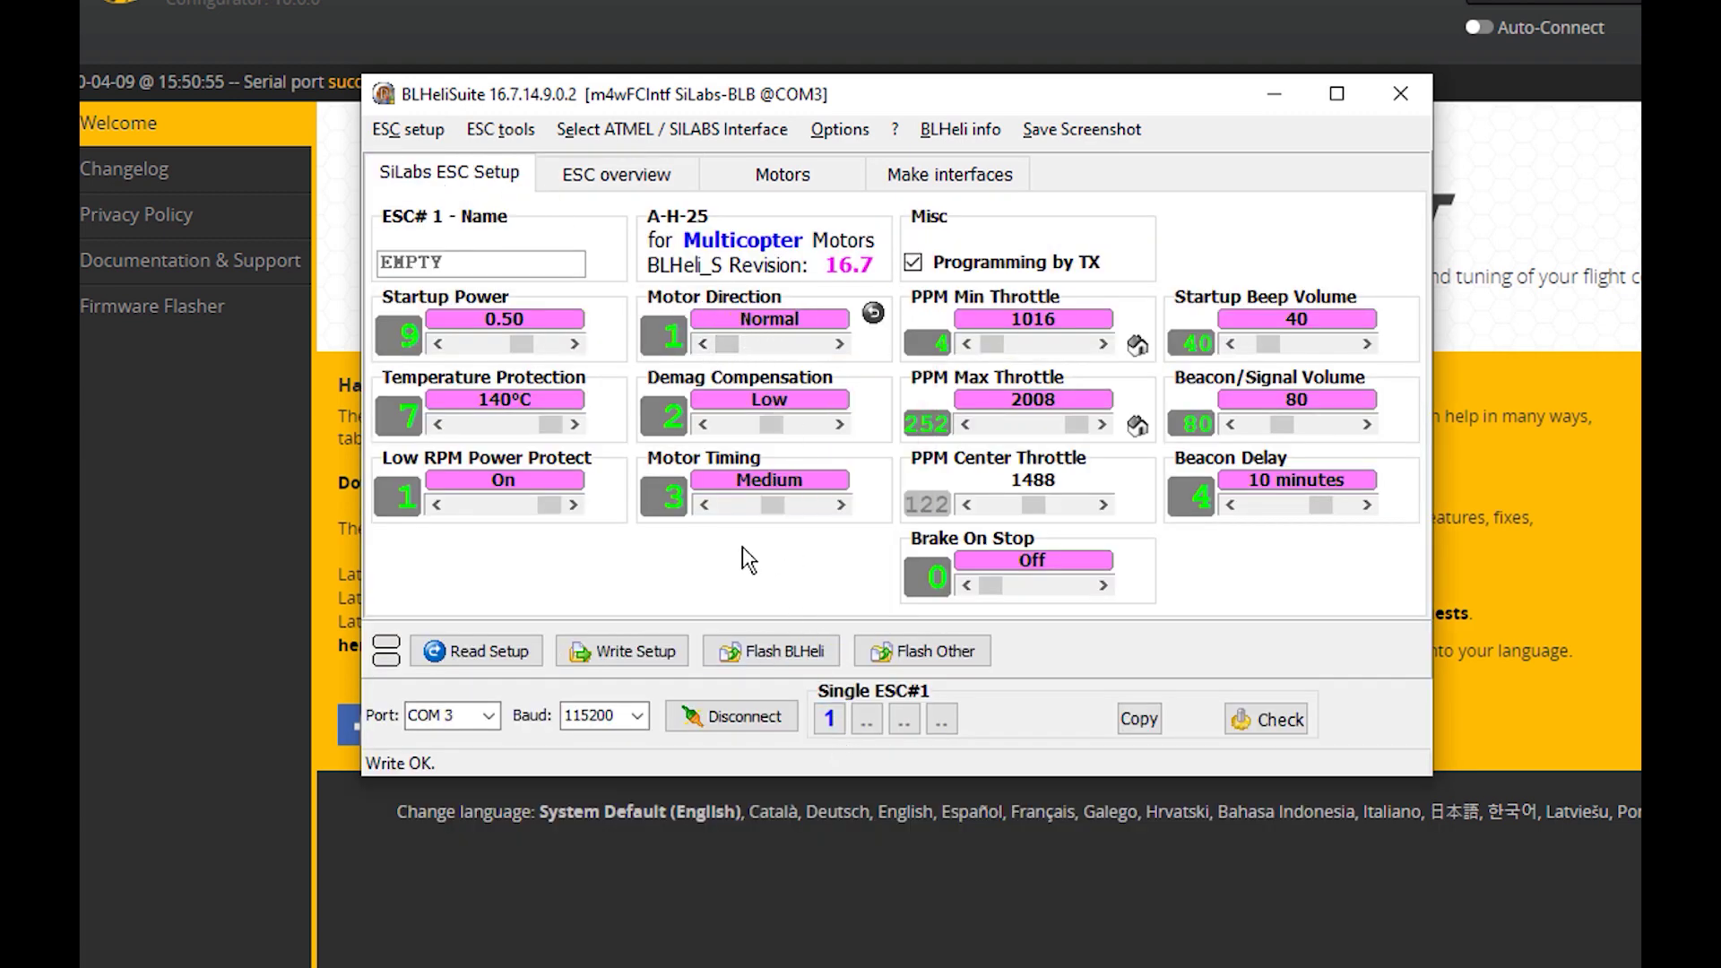
pyautogui.click(629, 649)
pyautogui.click(896, 482)
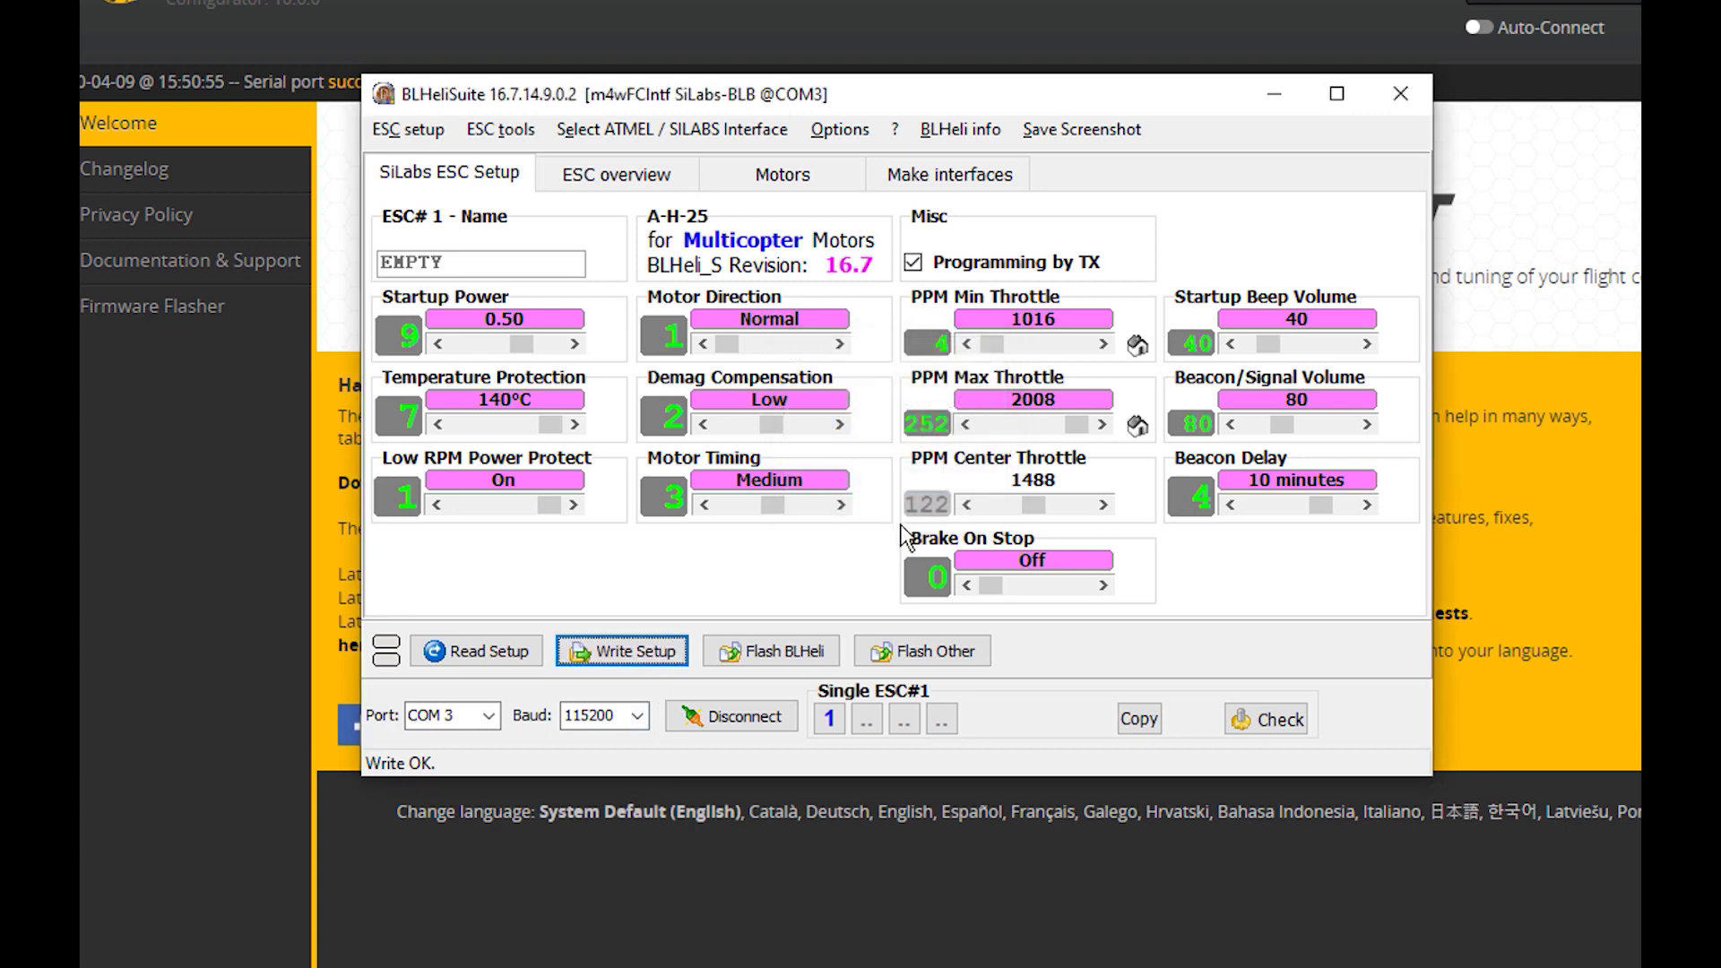
pyautogui.click(599, 174)
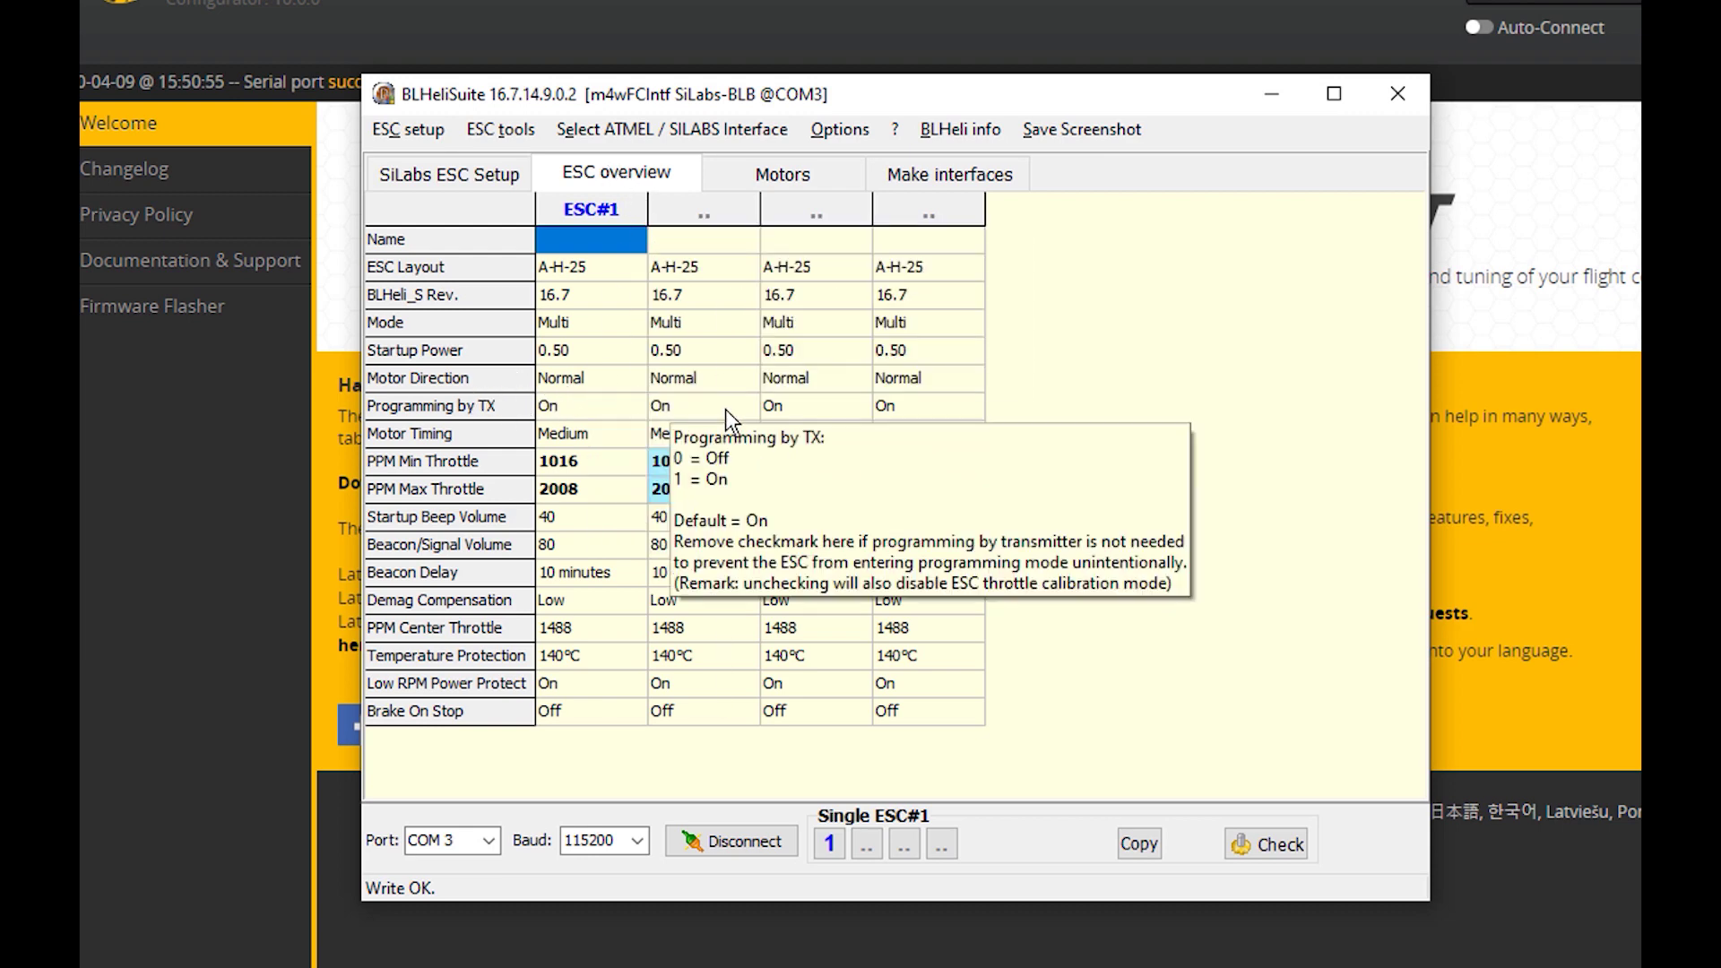
# Step: Reselect all four ESCs for joint configuration with ESC #1 as master
pyautogui.click(829, 843)
pyautogui.click(830, 719)
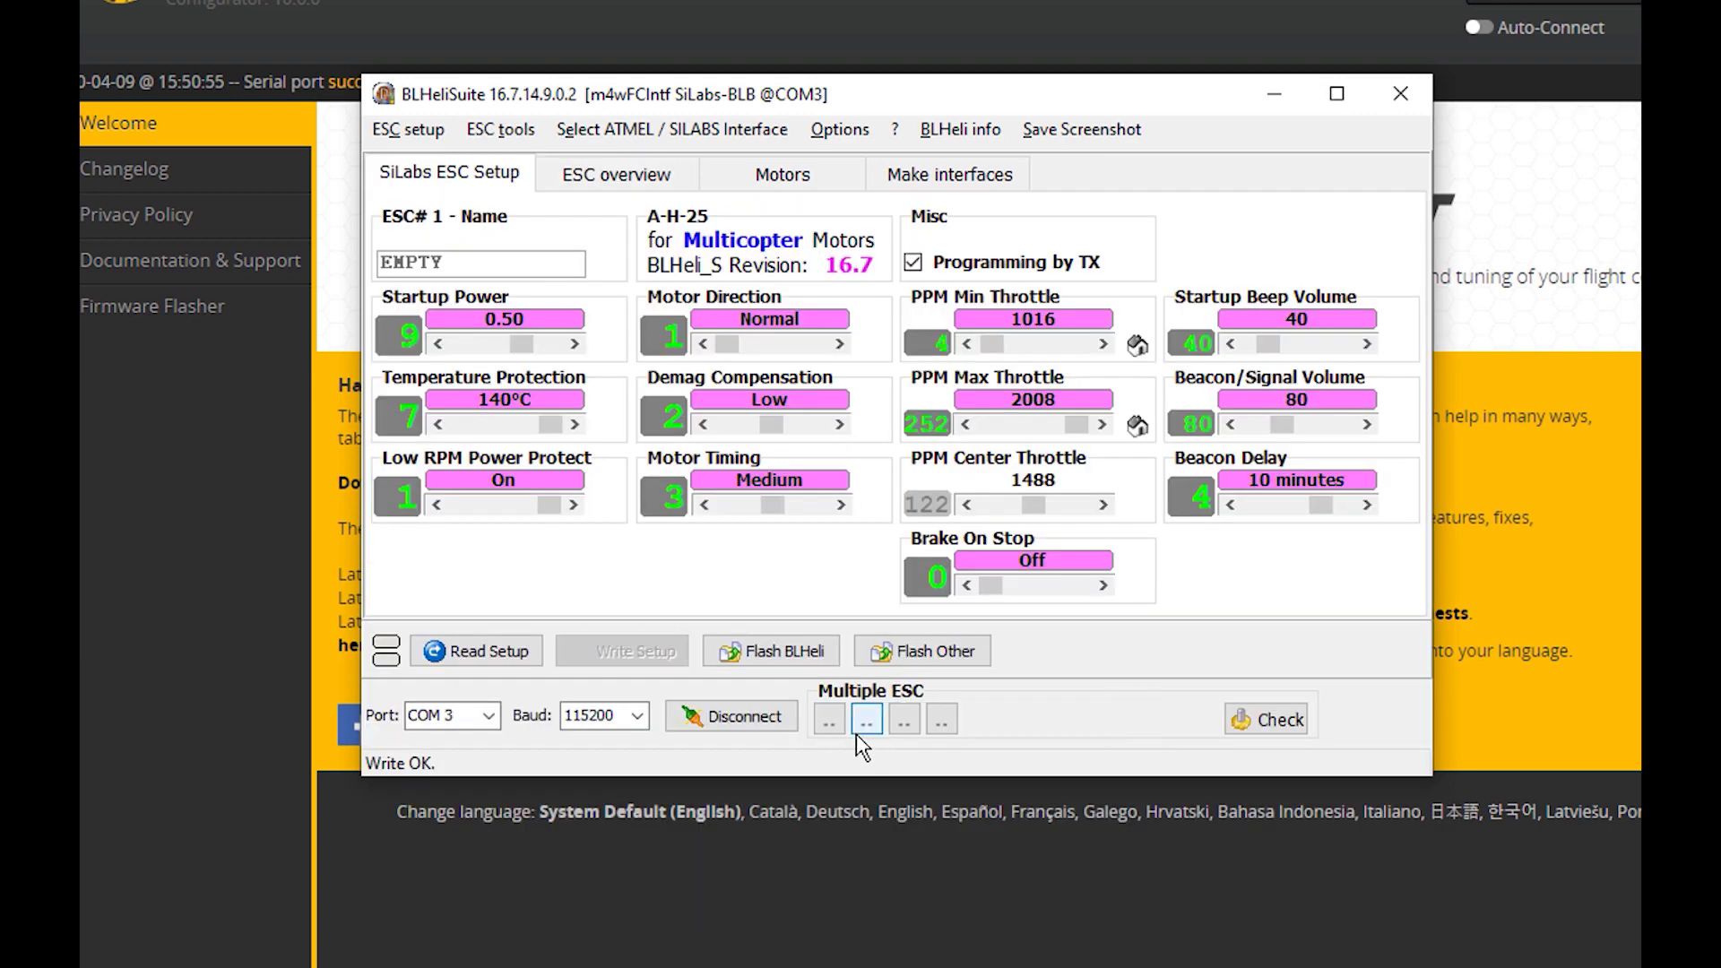
pyautogui.click(819, 725)
pyautogui.click(863, 725)
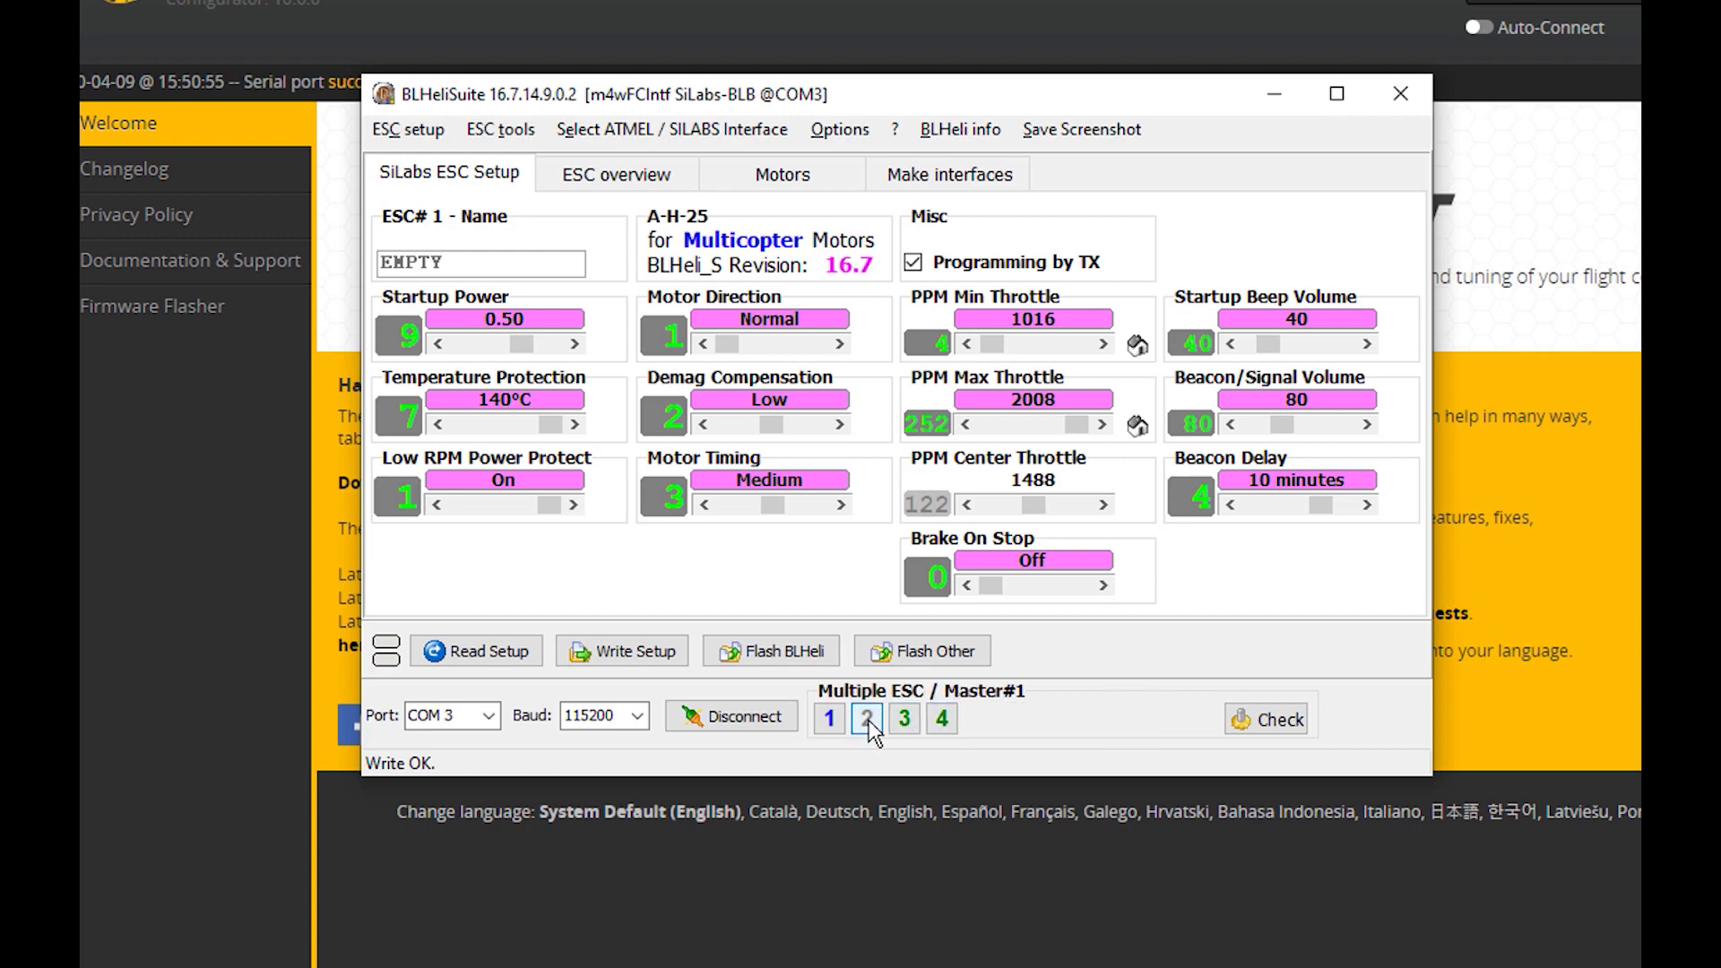
pyautogui.click(866, 720)
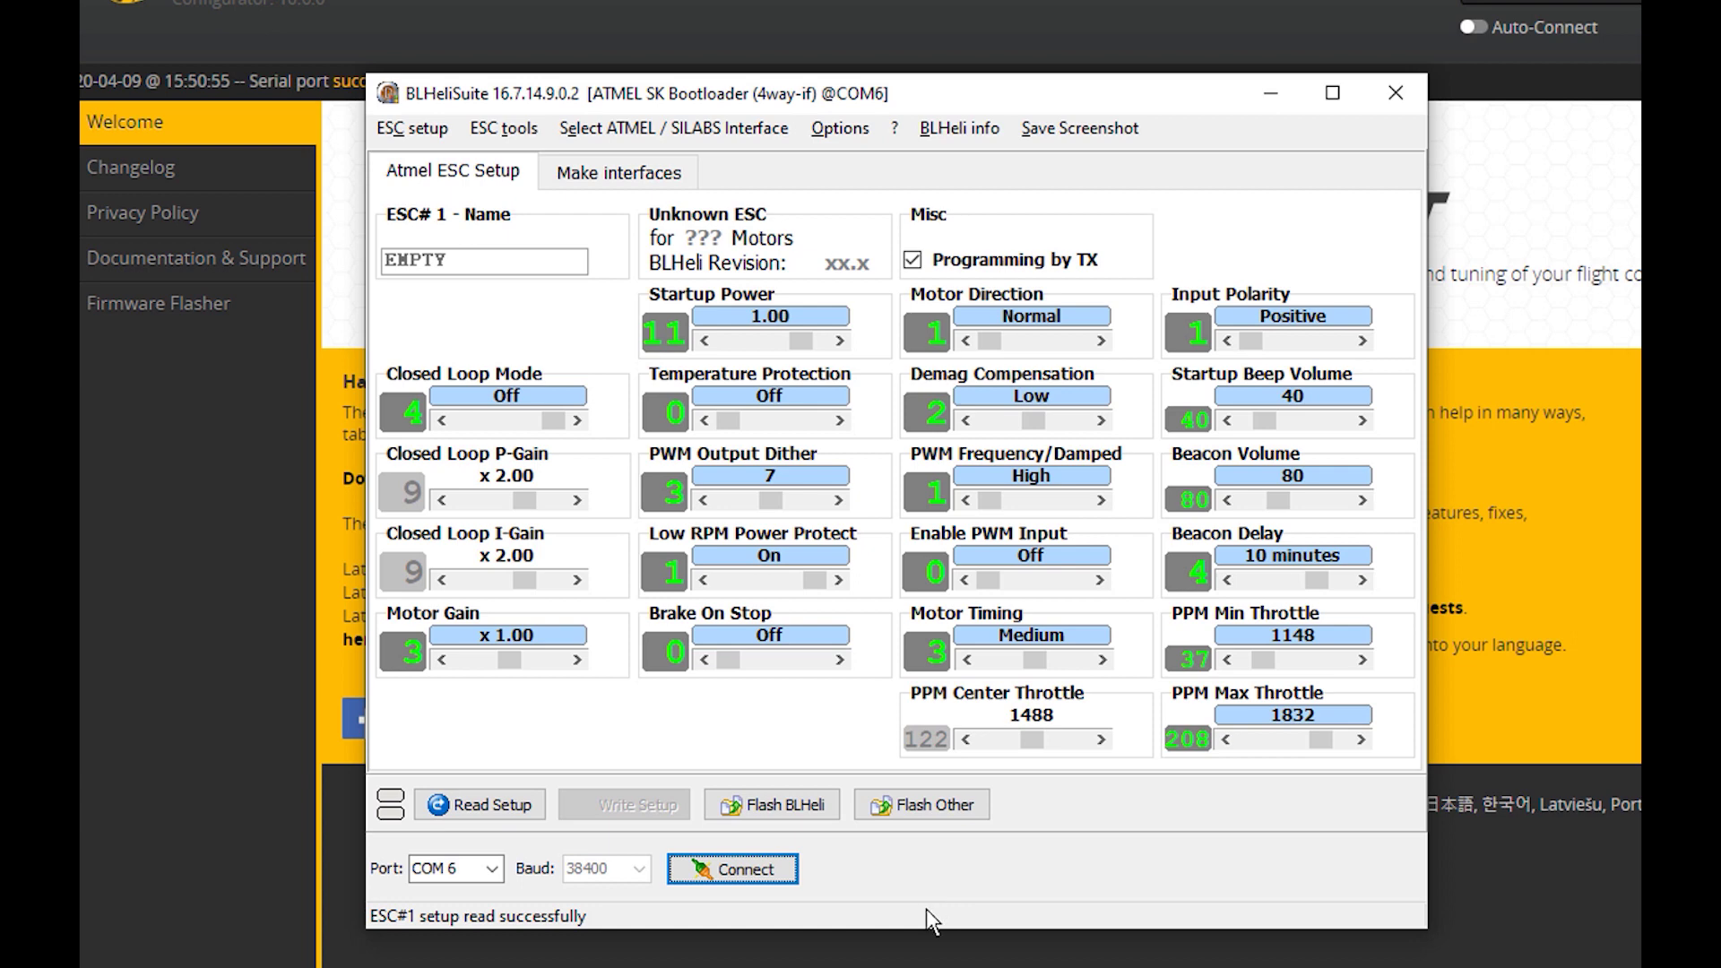
# Step: Flash the Arduino Nano w/ ATmega328 on COM6 as a 4way-interface with 4wArduino_Nano__16_MULTIv20002.hex, using the SILABS and ATMEL switchable option
pyautogui.click(619, 172)
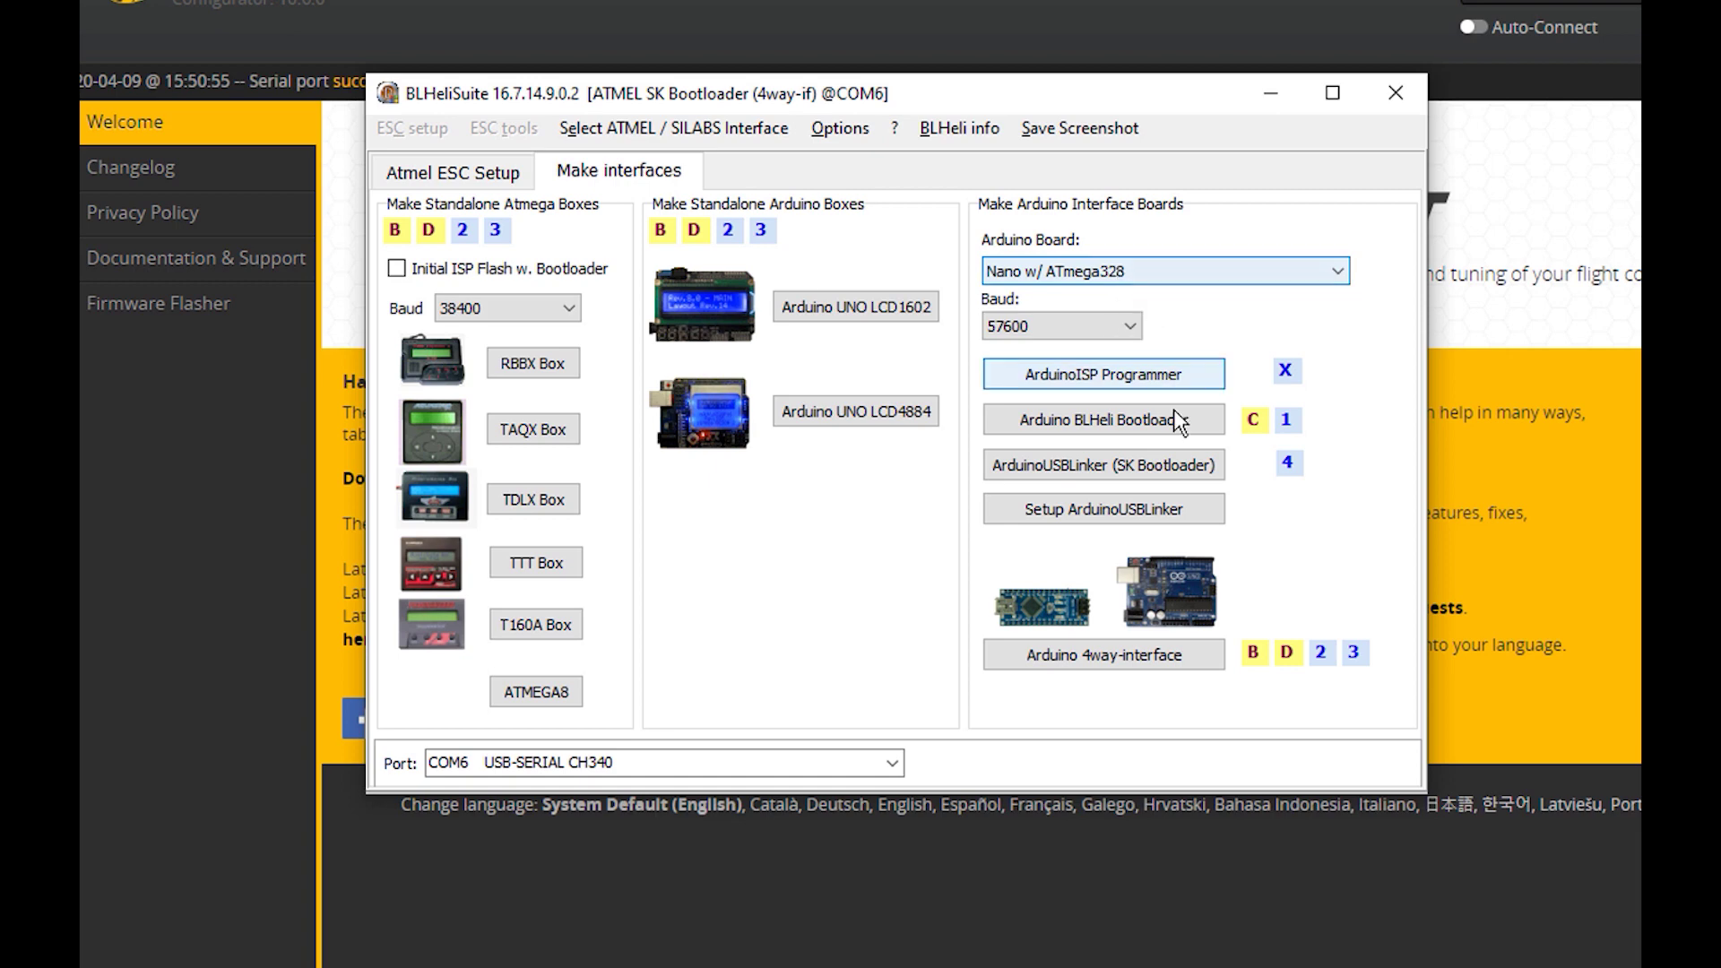
pyautogui.click(1138, 649)
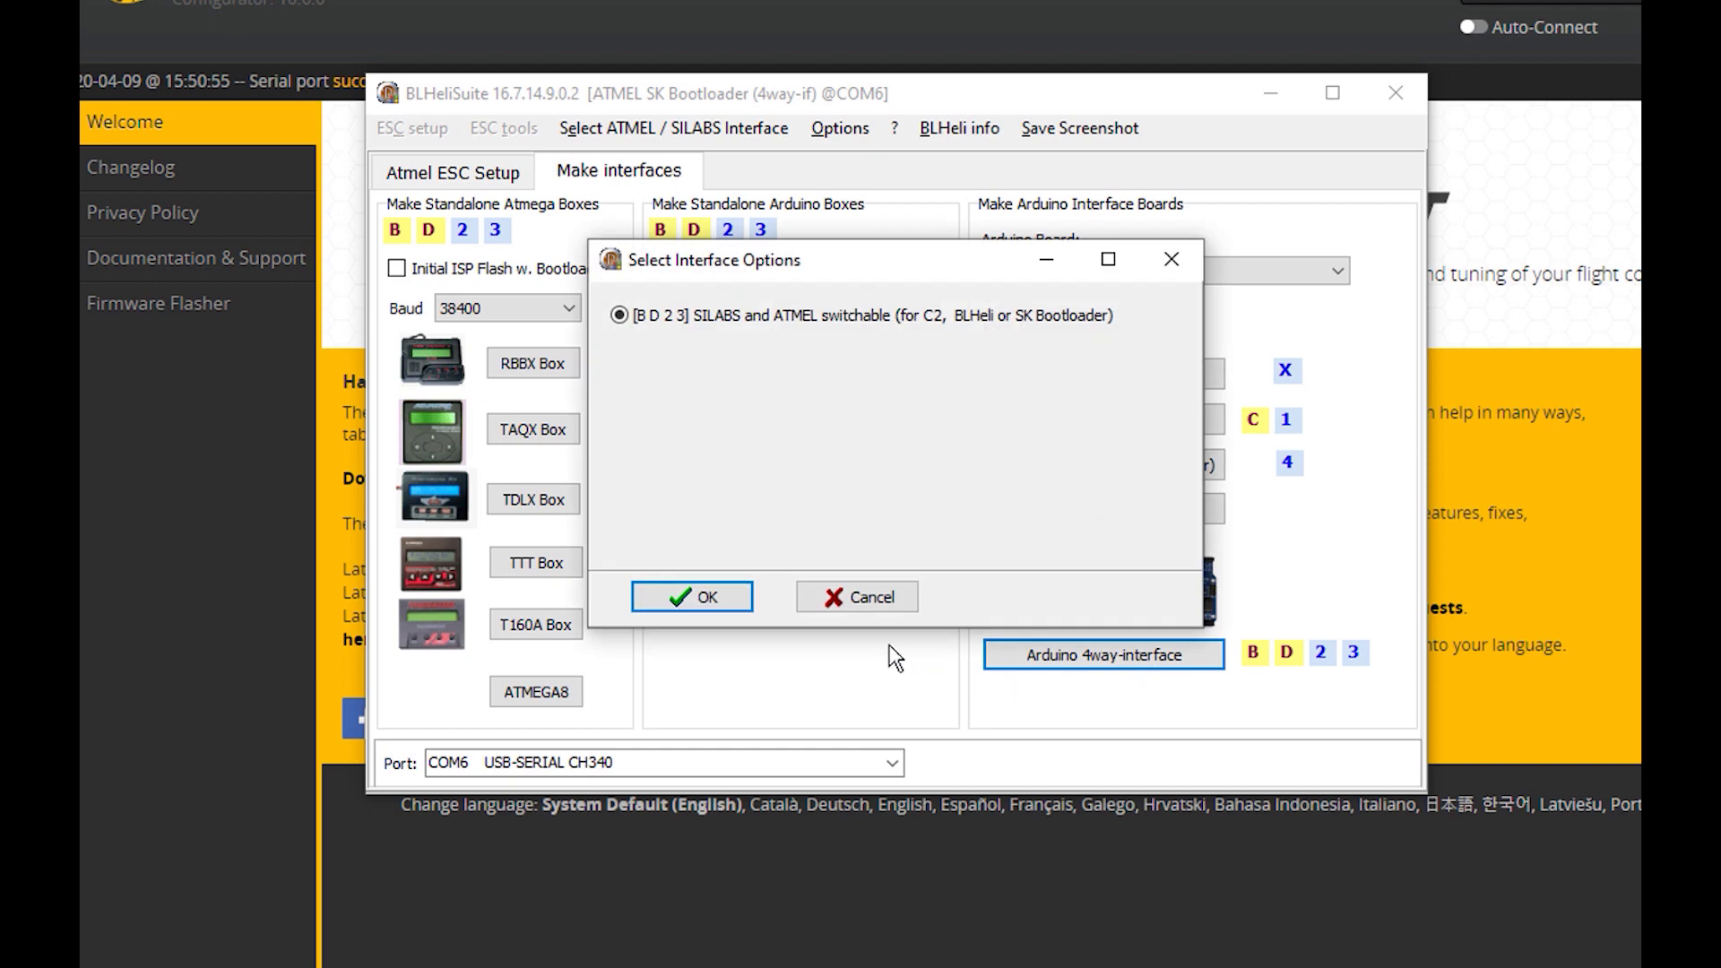
pyautogui.click(714, 599)
pyautogui.click(1012, 232)
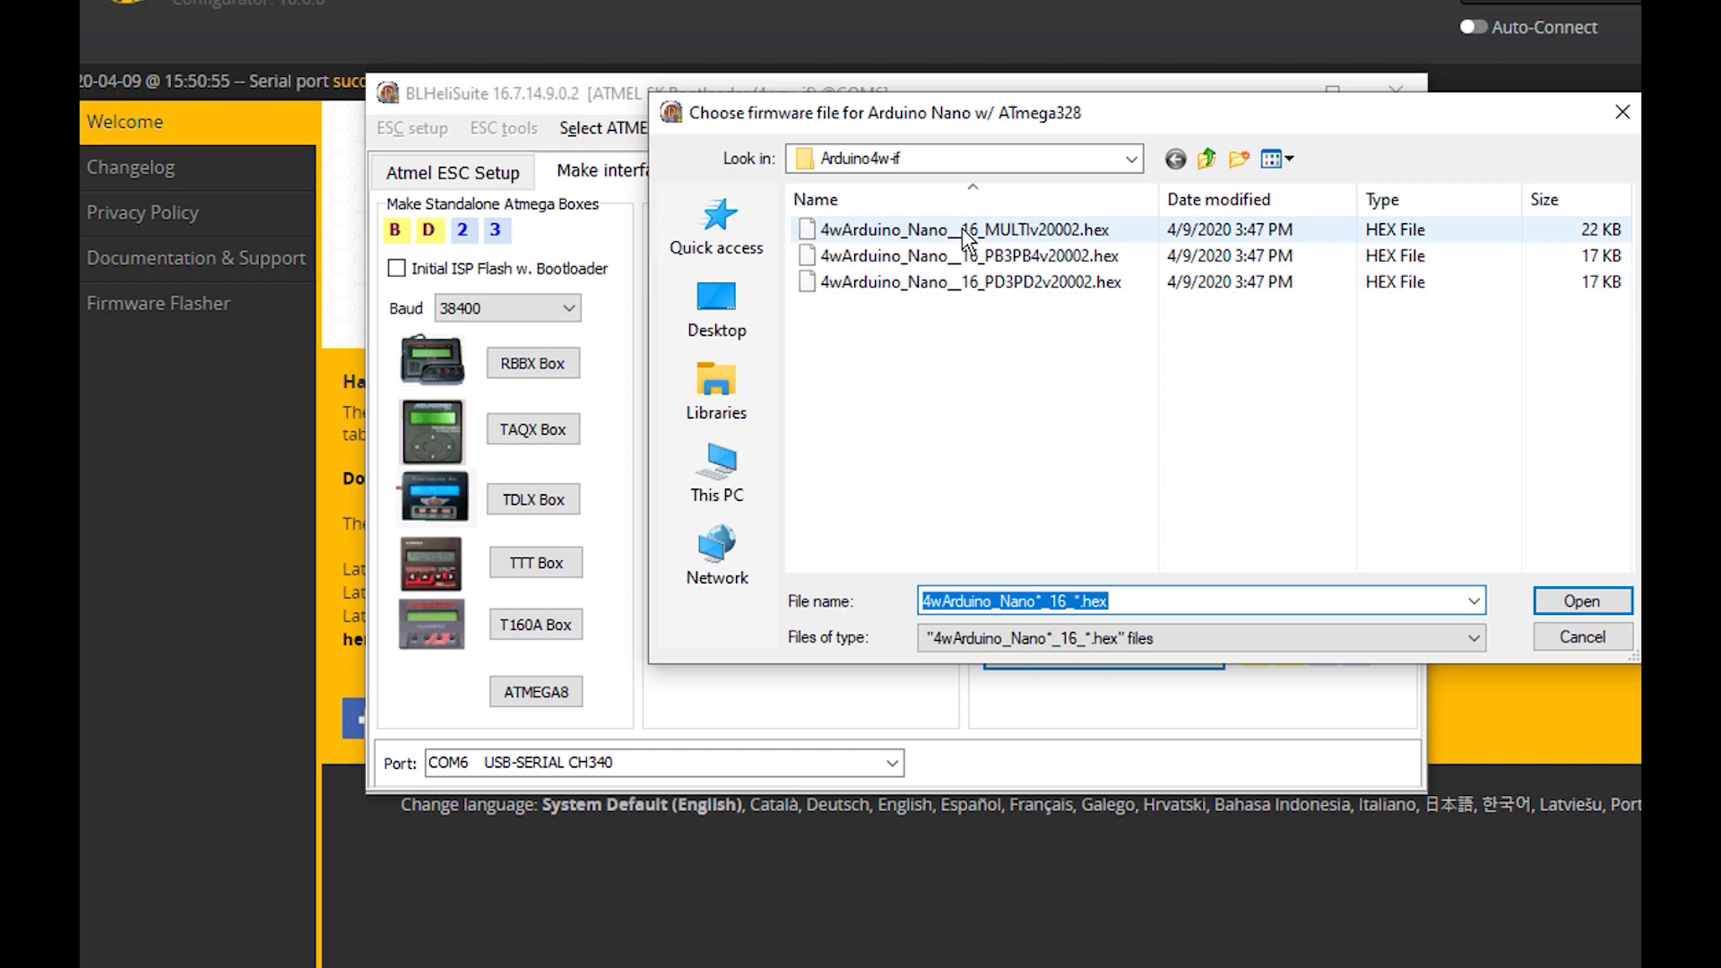
pyautogui.click(1590, 599)
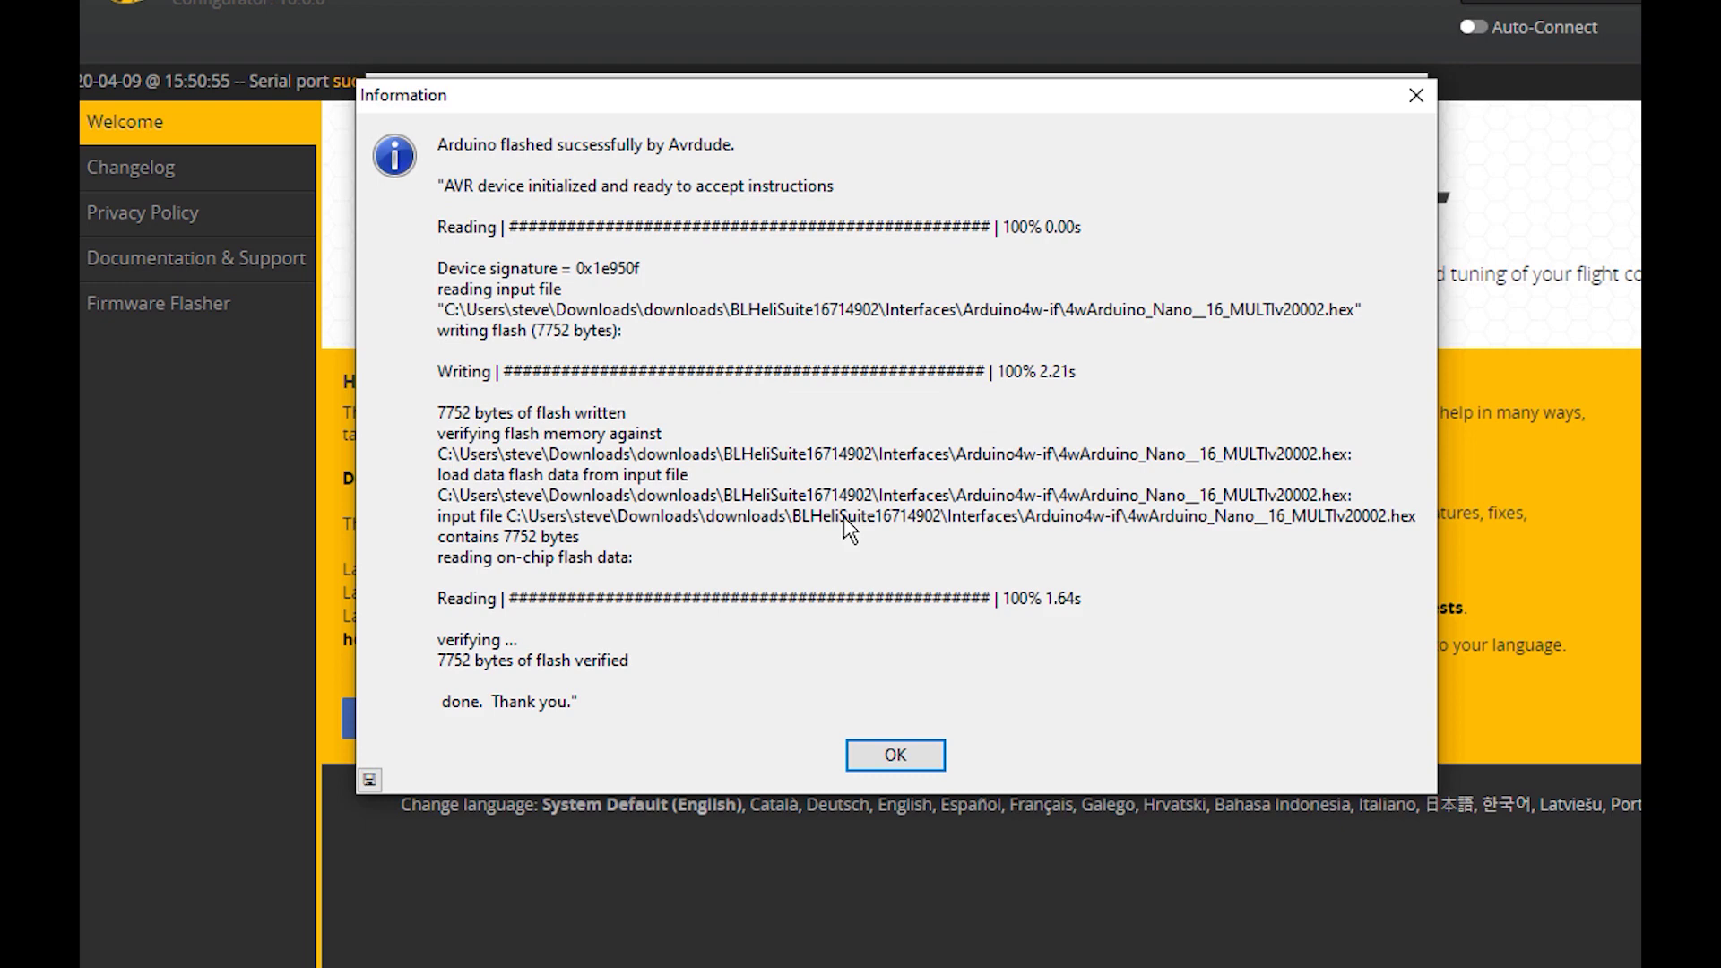
pyautogui.click(906, 758)
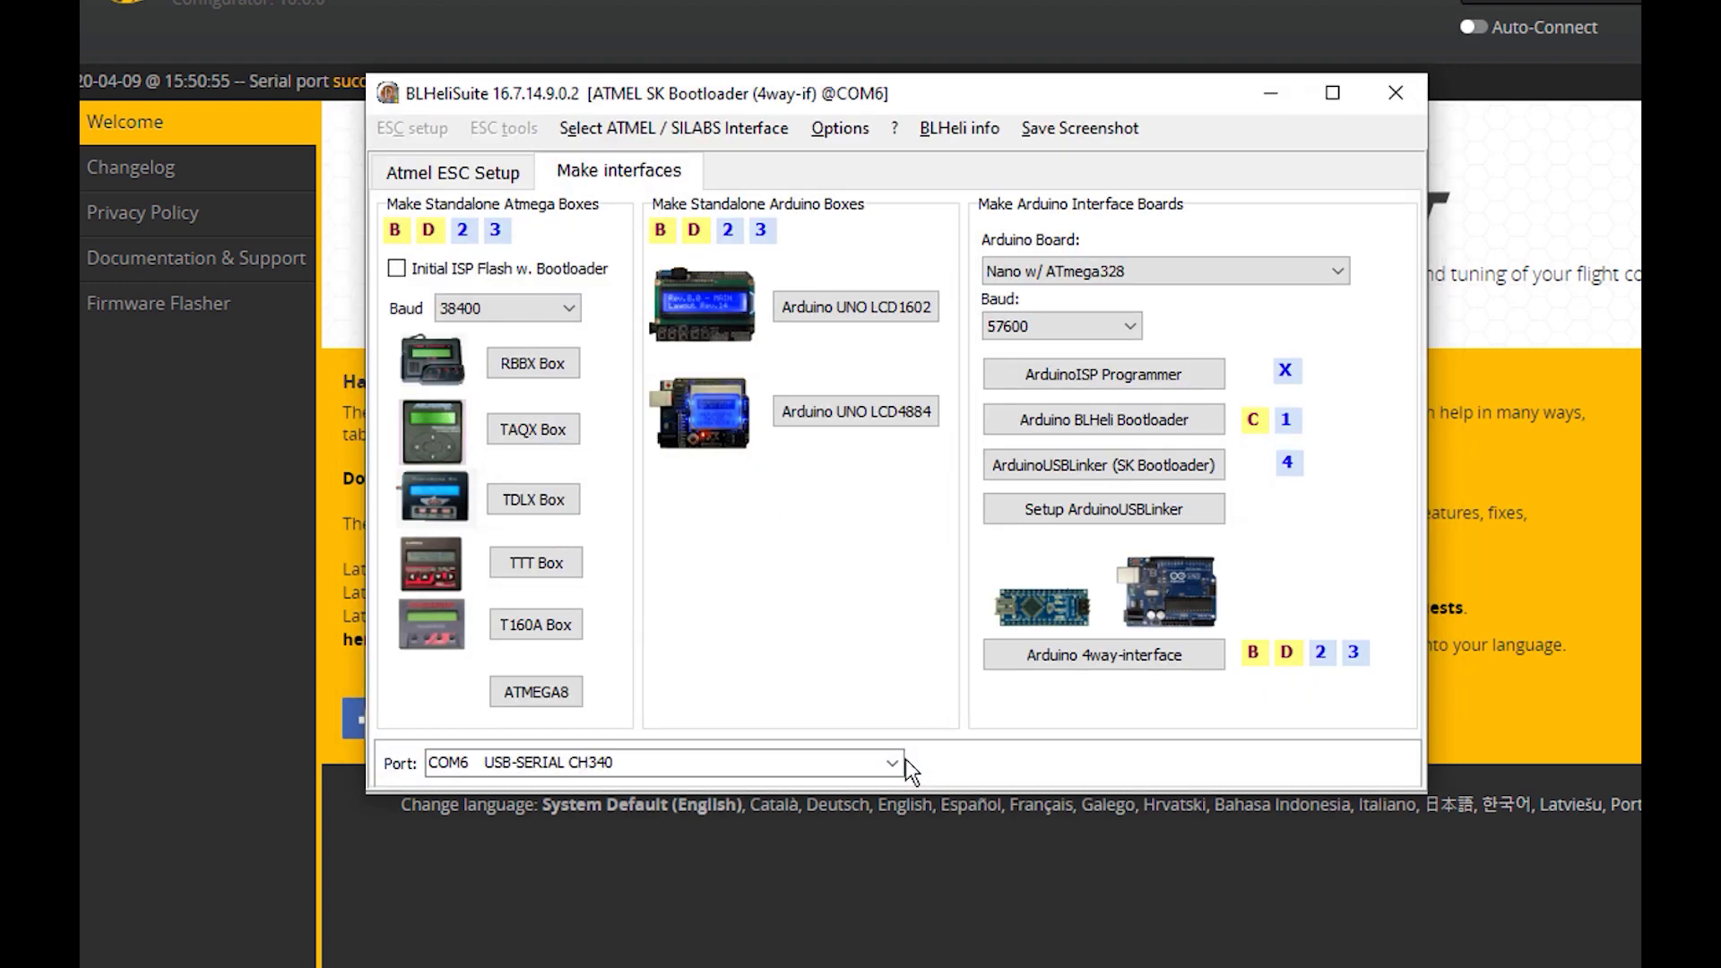
# Step: Choose ATMEL SK Bootloader (4way-if) as the programming interface and open the Atmel ESC setup
pyautogui.click(731, 130)
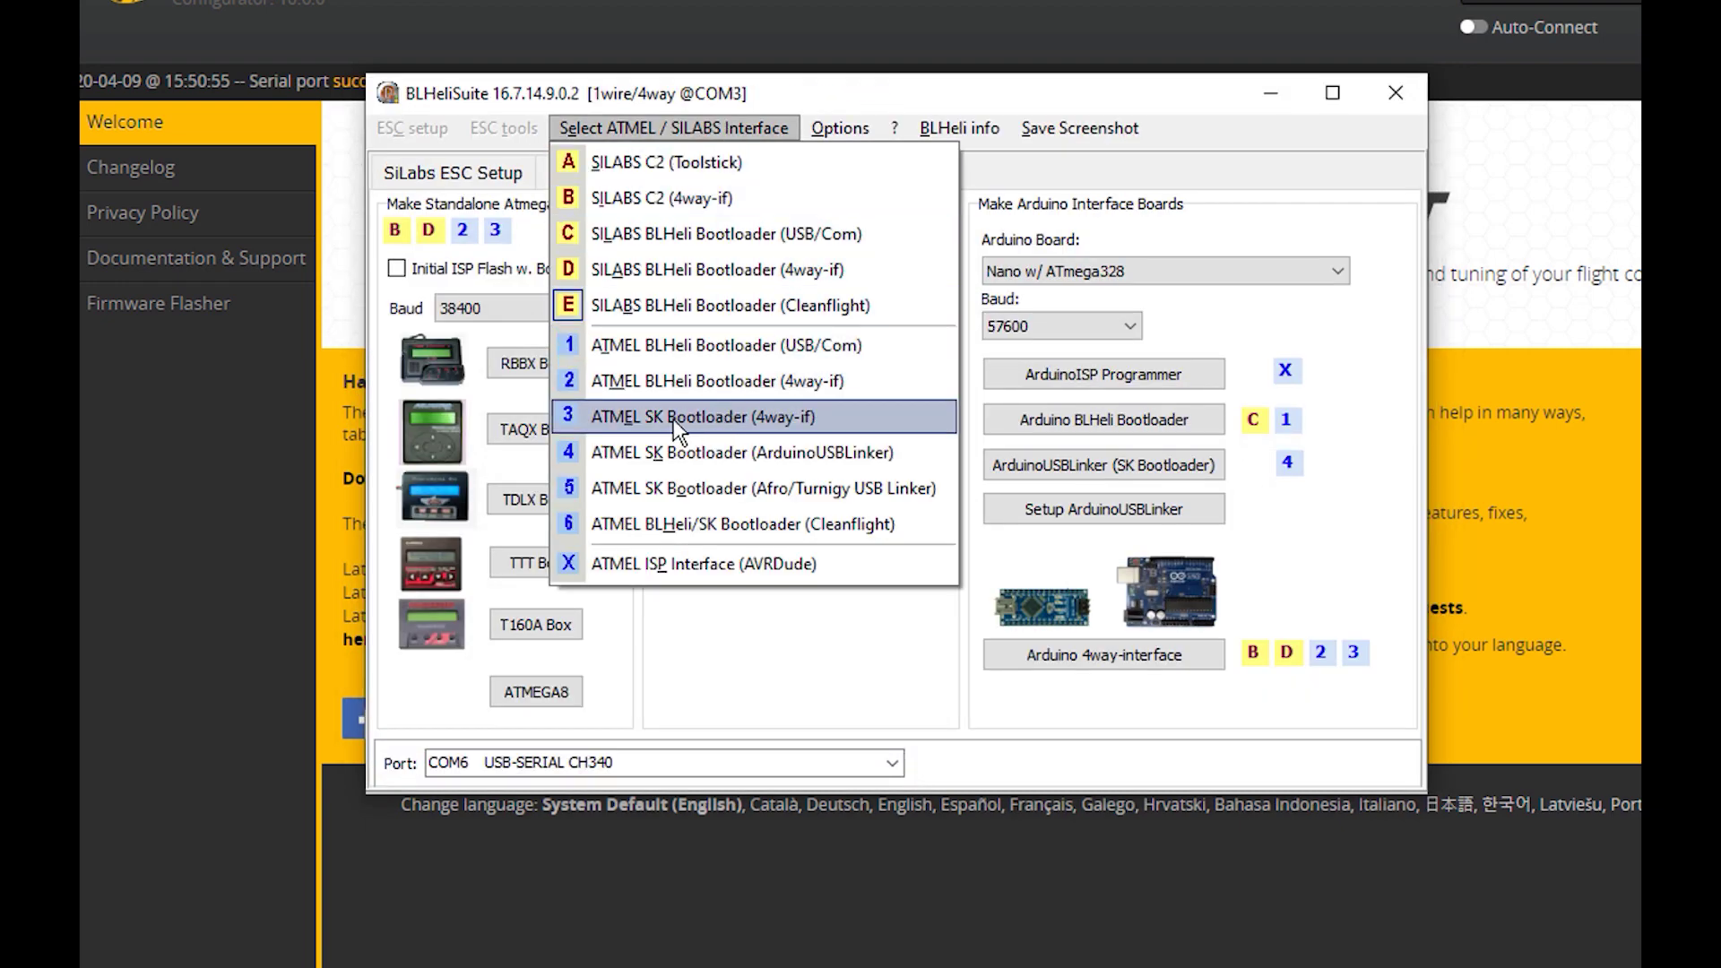
pyautogui.click(726, 418)
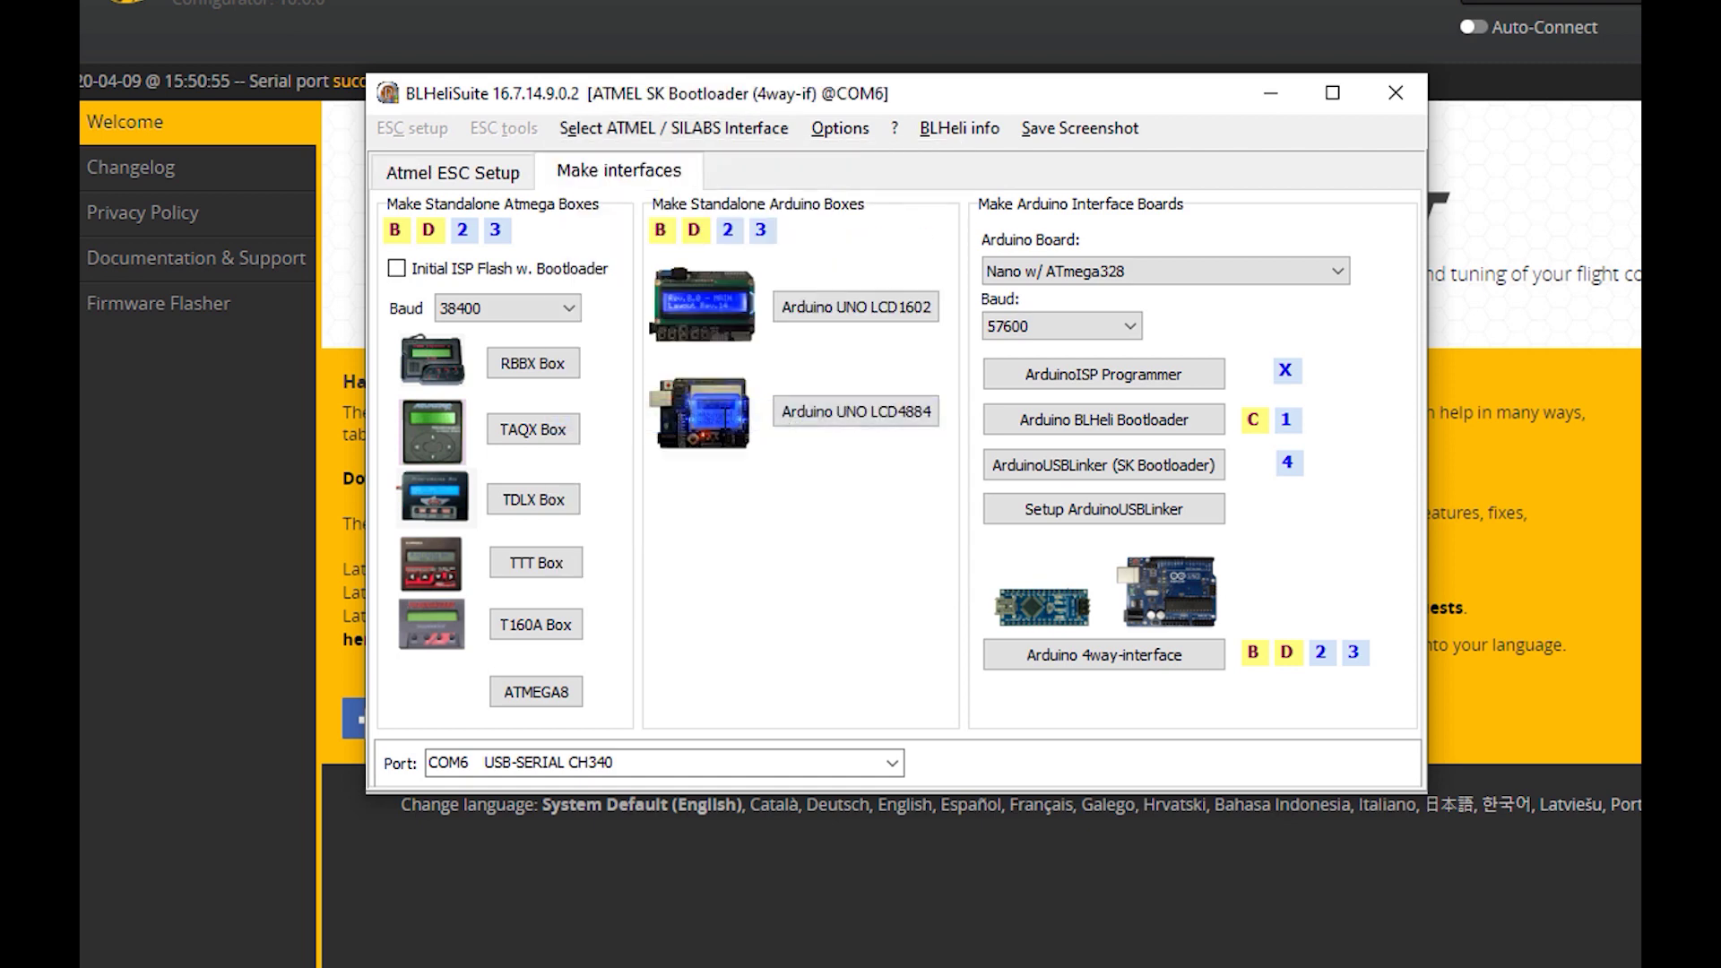
pyautogui.click(473, 174)
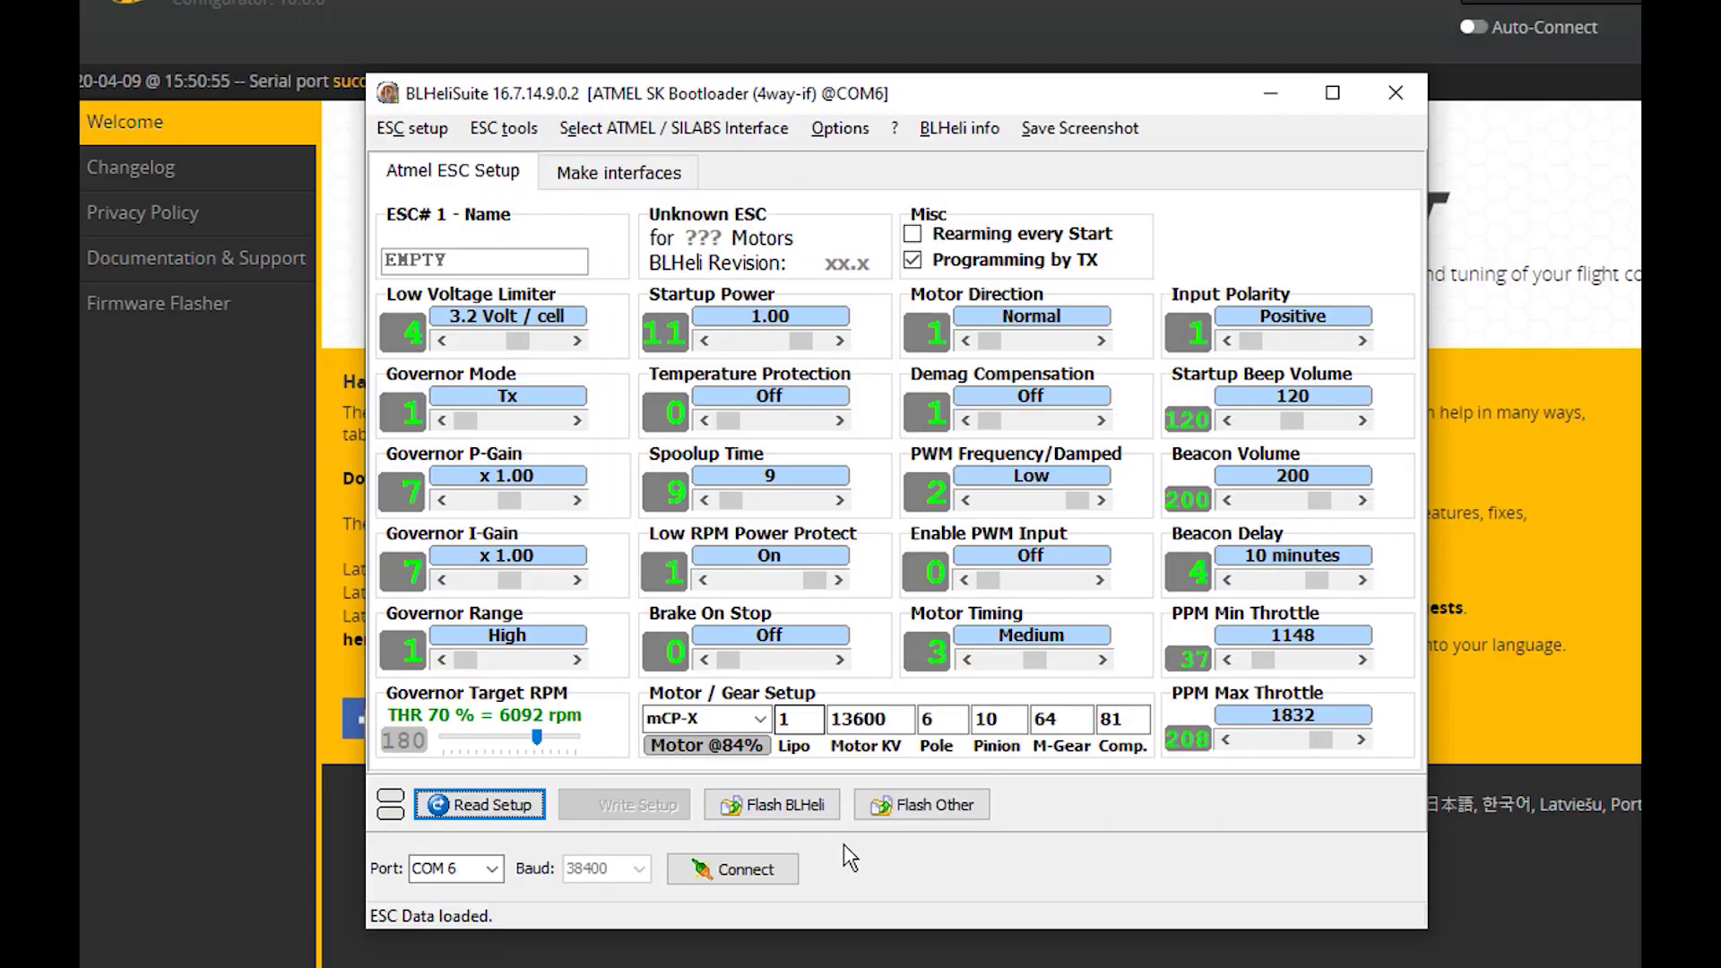
# Step: Connect to the Arduino Nano 4way-interface on COM 6 and read the setup of the Atmel ESC #1
pyautogui.click(492, 868)
pyautogui.click(518, 895)
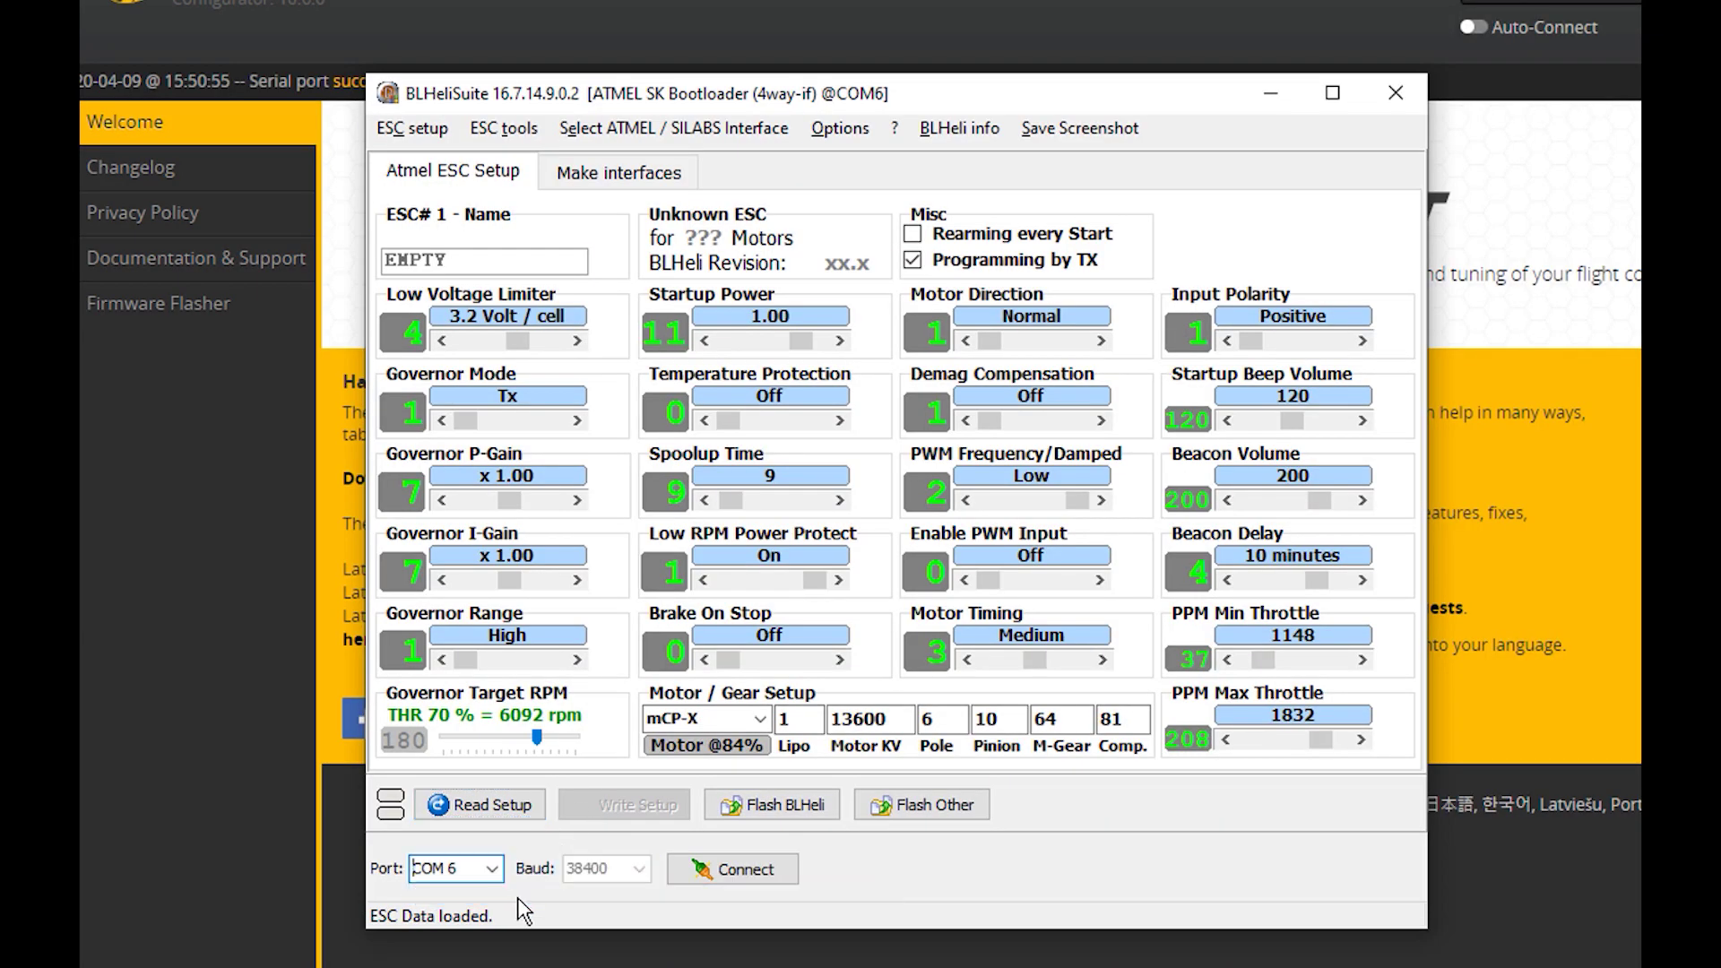
pyautogui.click(744, 870)
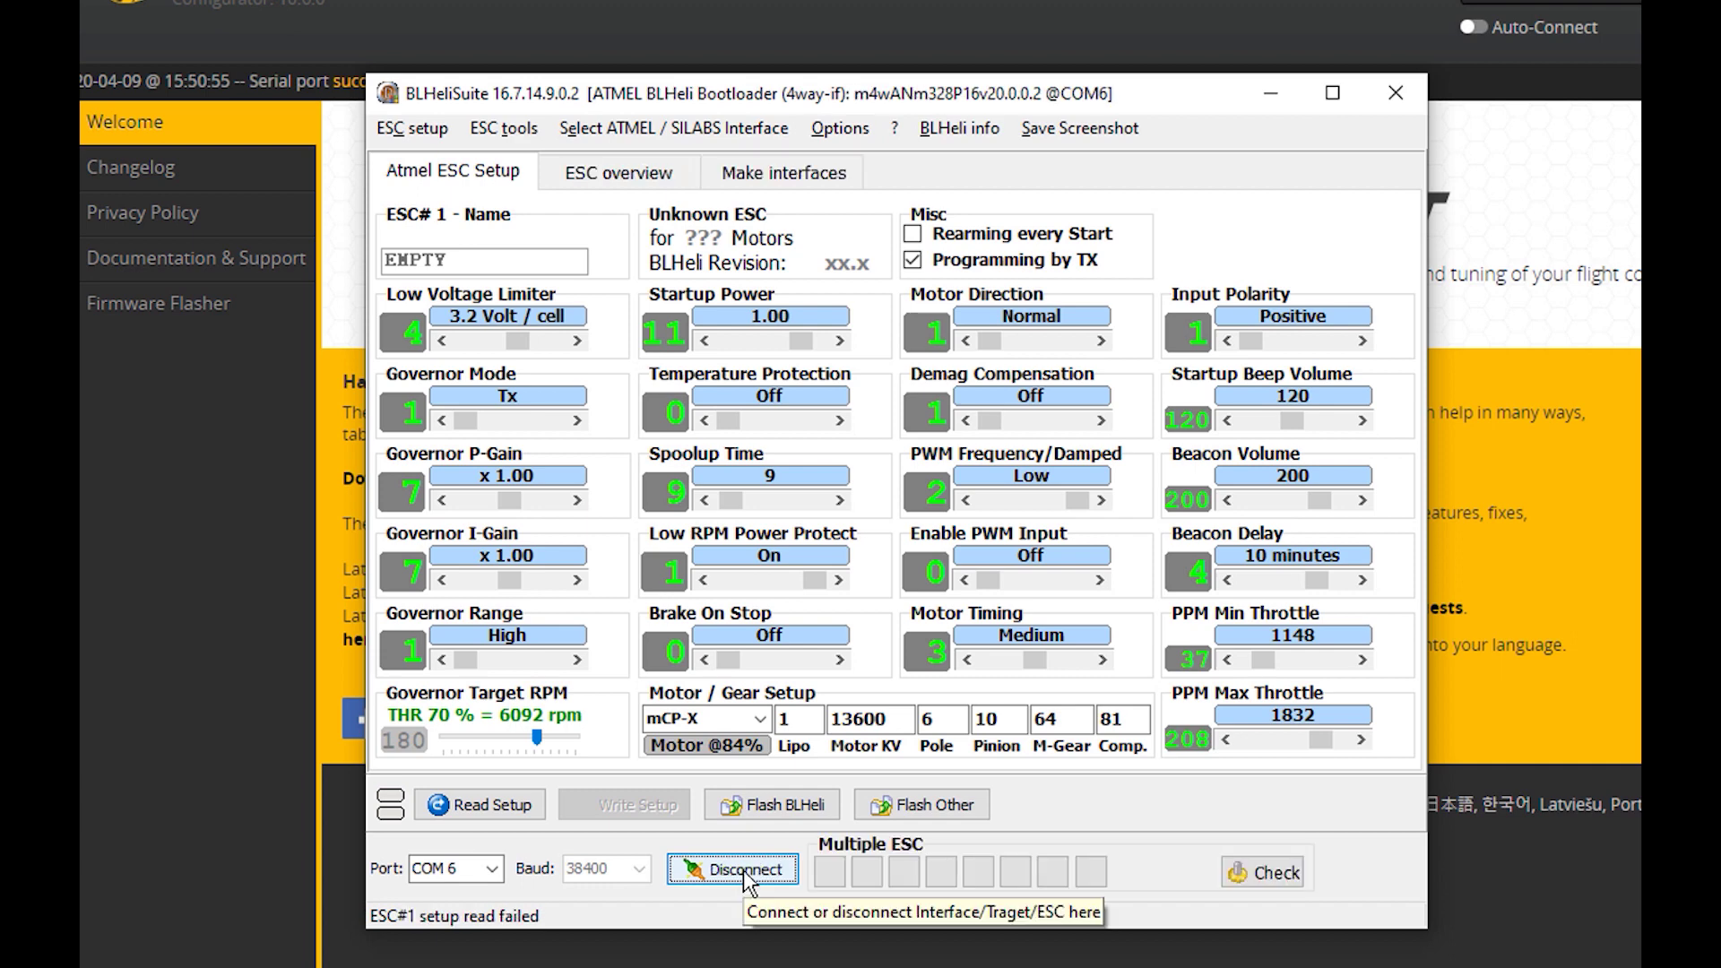
pyautogui.click(486, 805)
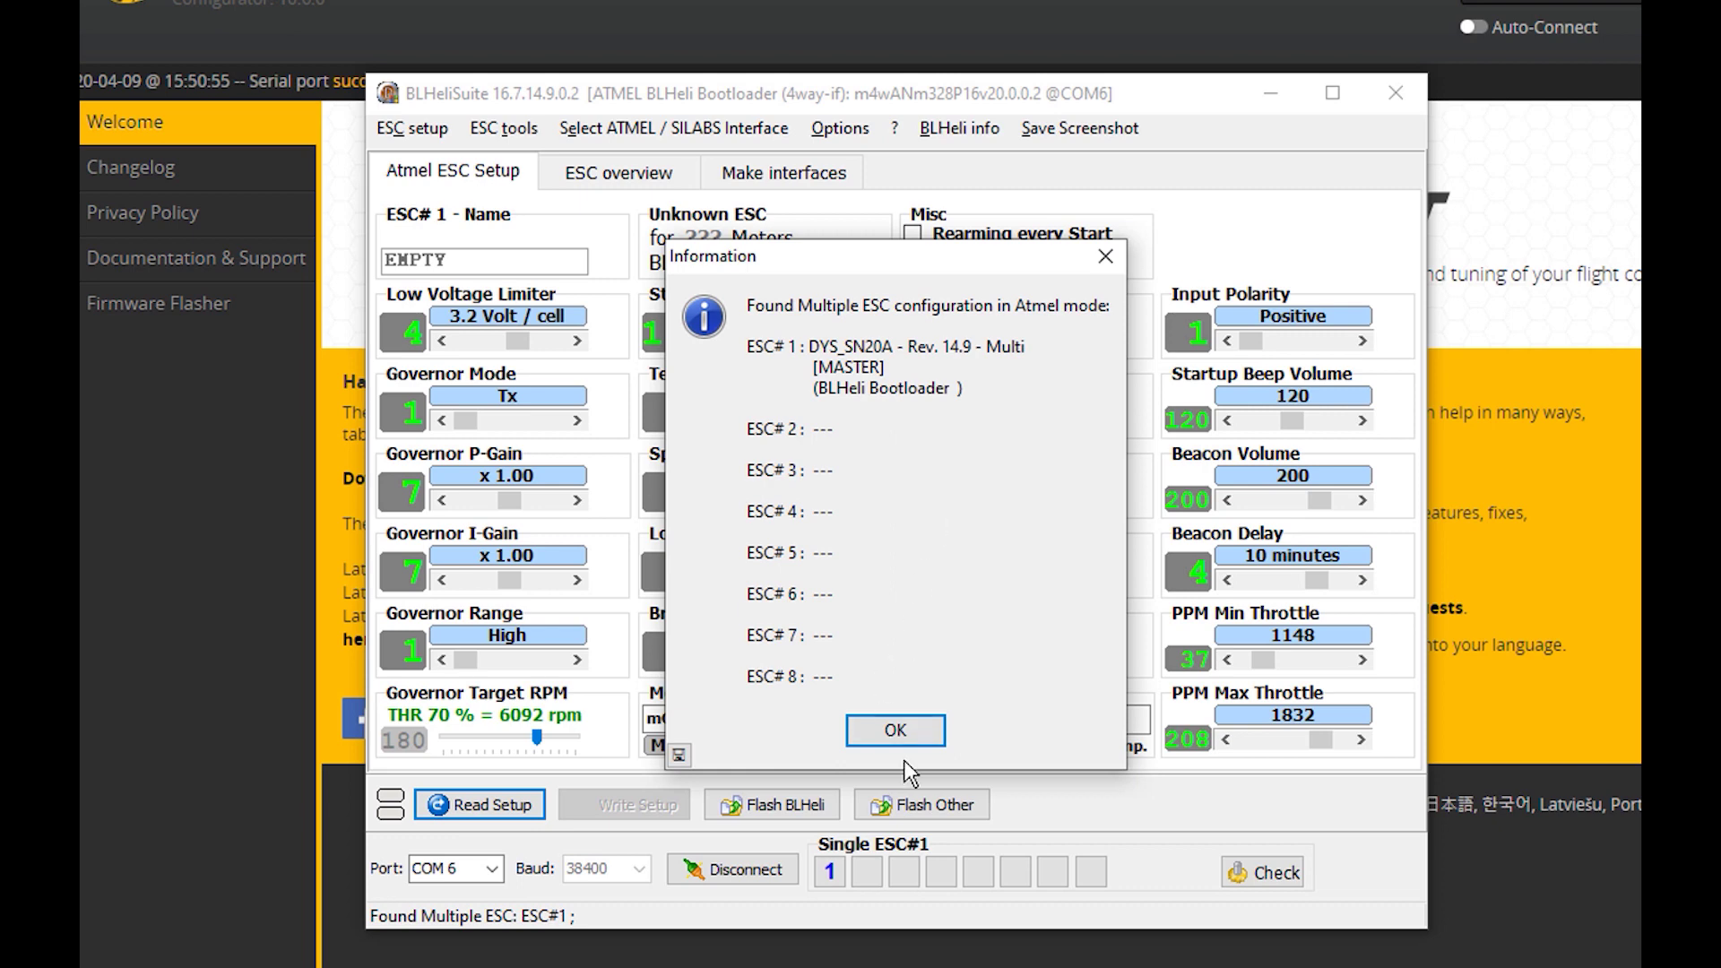
pyautogui.click(901, 729)
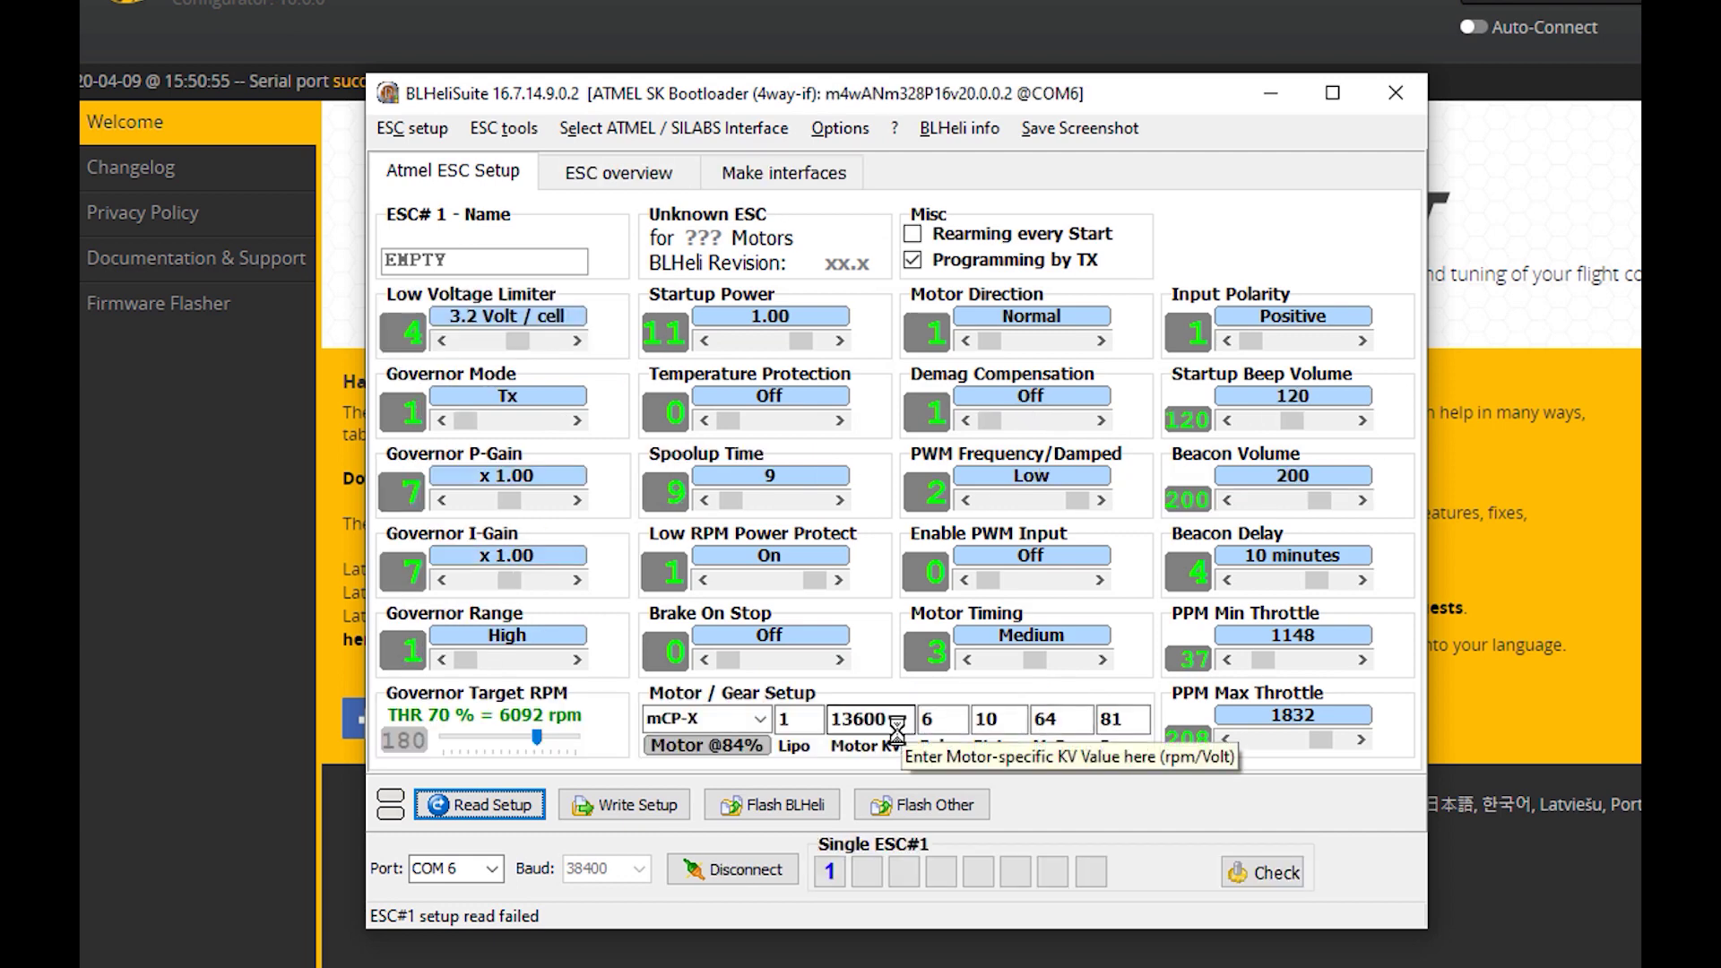
pyautogui.click(534, 815)
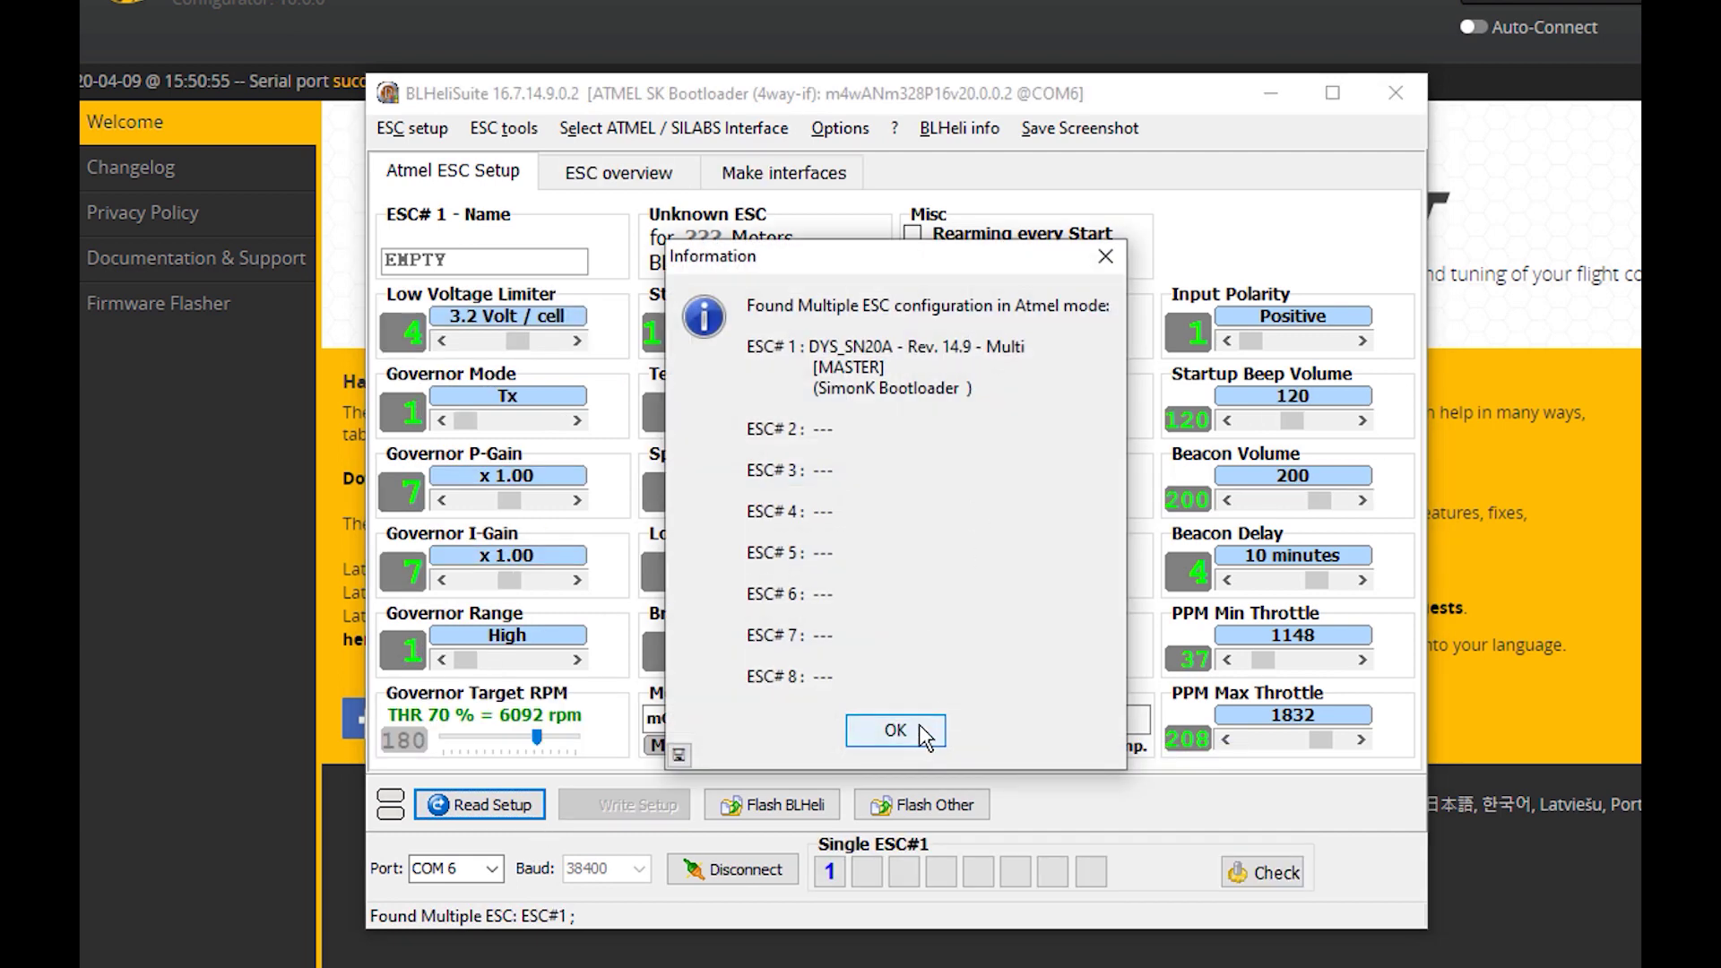
pyautogui.click(920, 728)
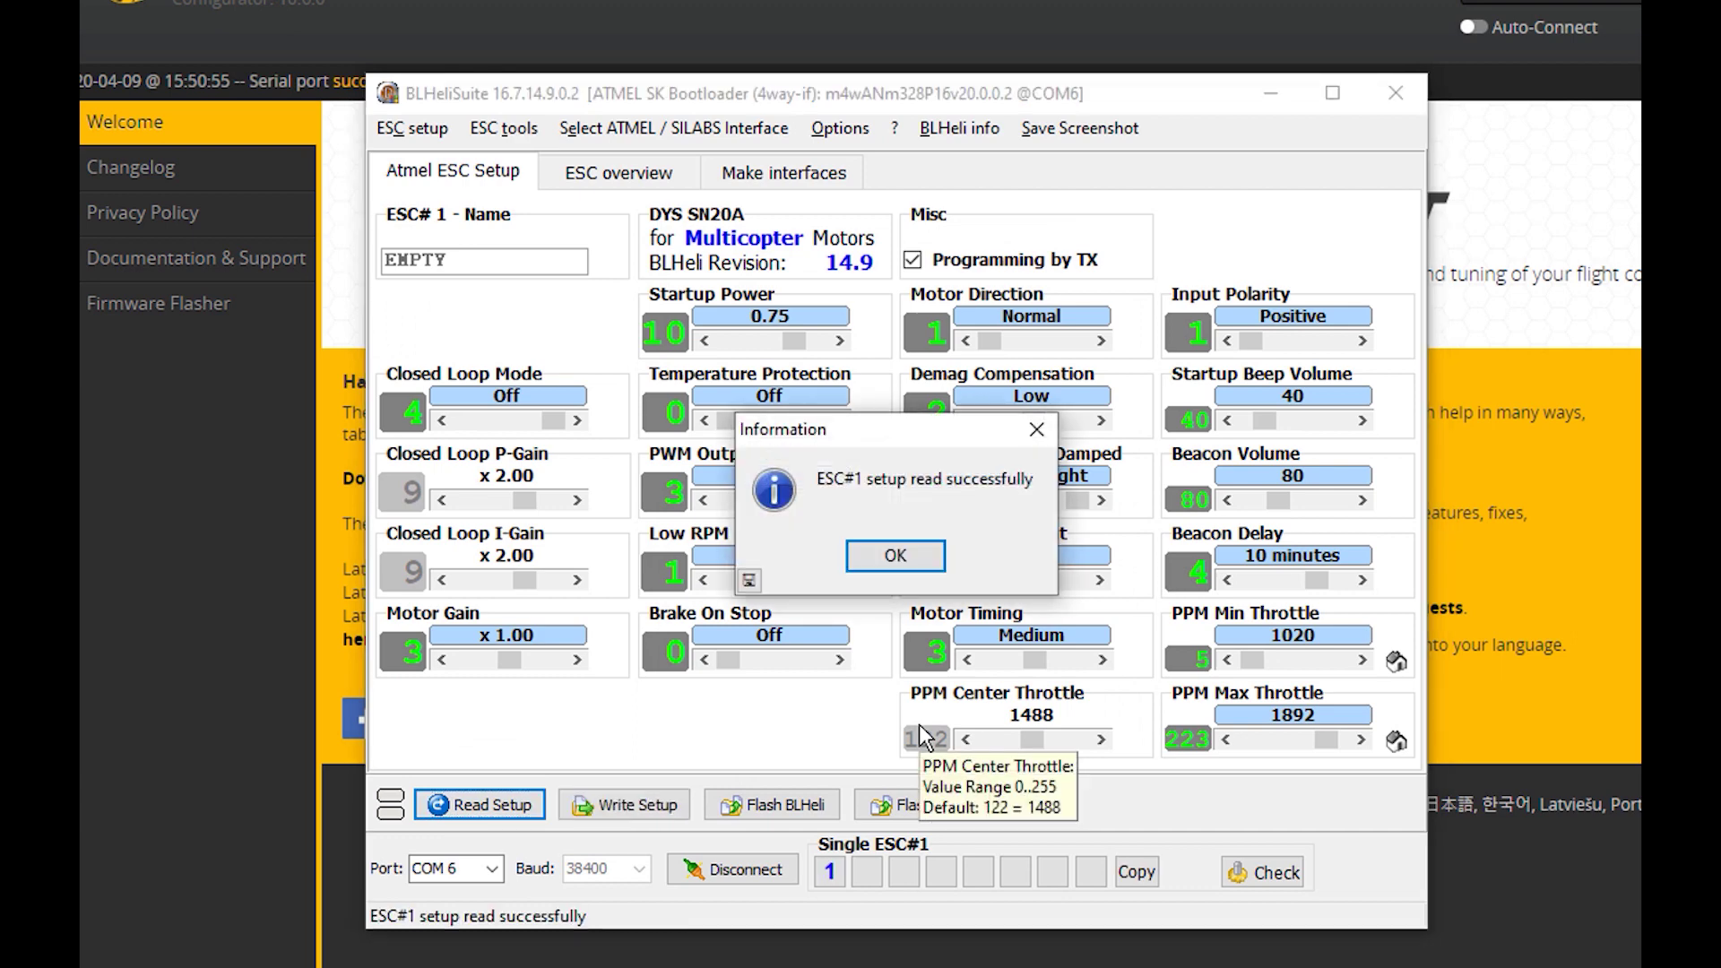
pyautogui.click(921, 554)
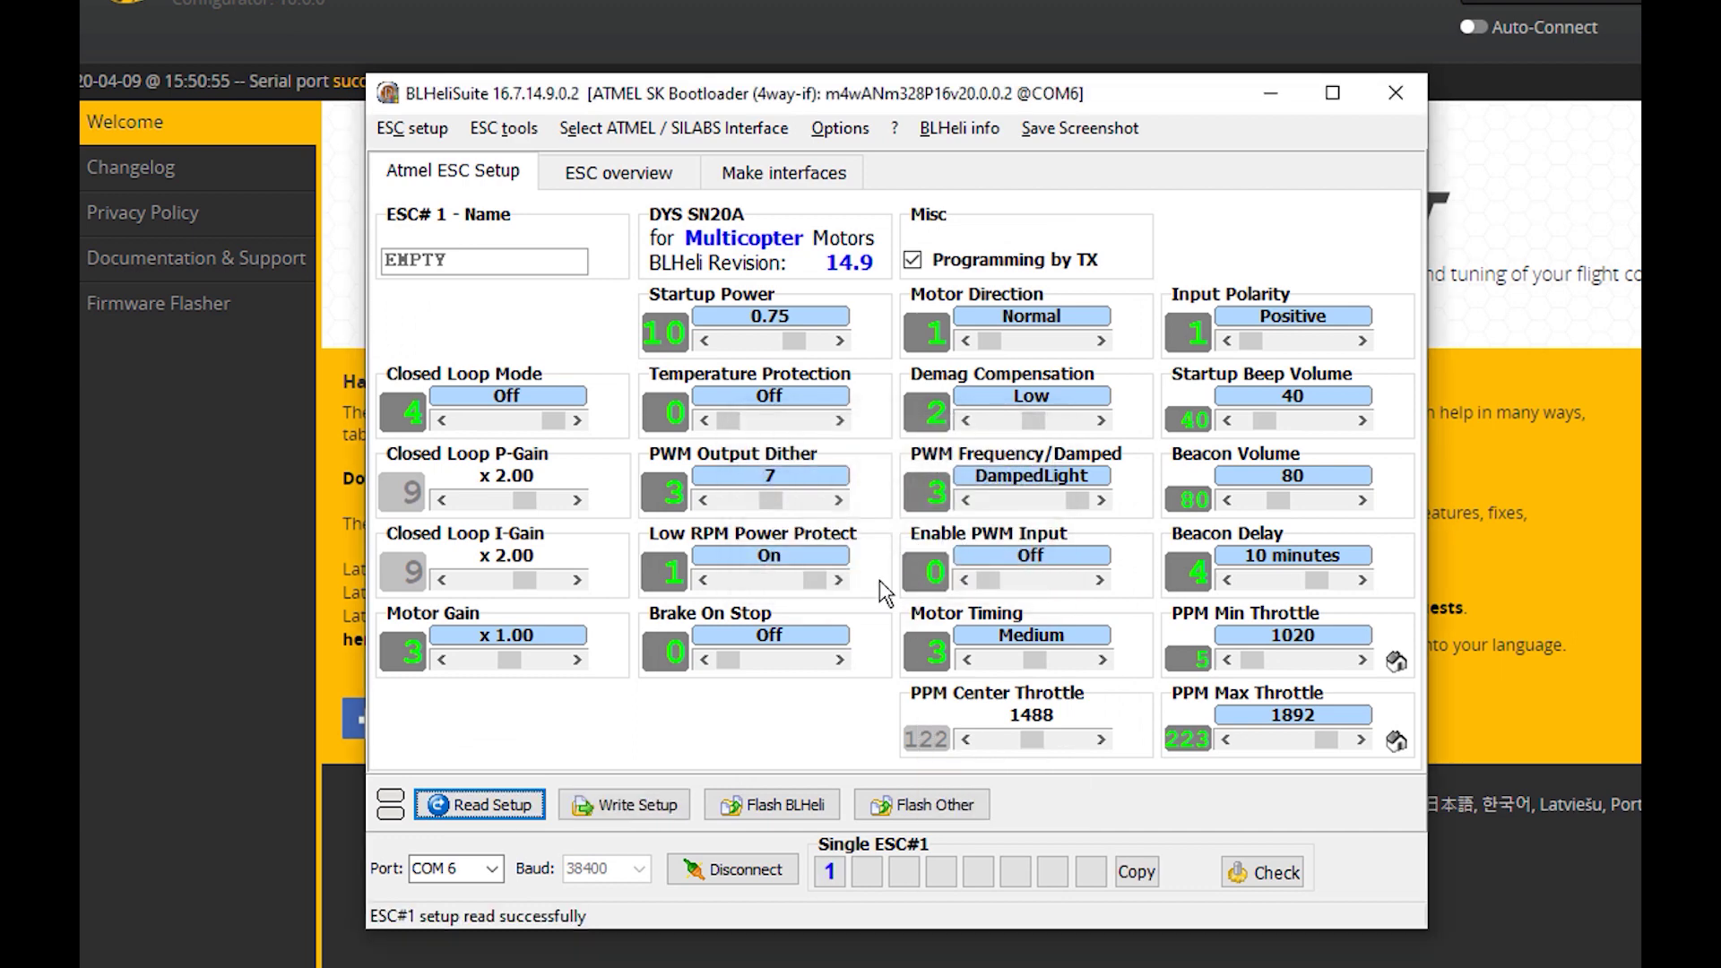
# Step: Flash ESC #1 with the DYS SN20A MULTI BLHeli firmware Rev. 14.9, accepting the same-revision warning
pyautogui.click(777, 804)
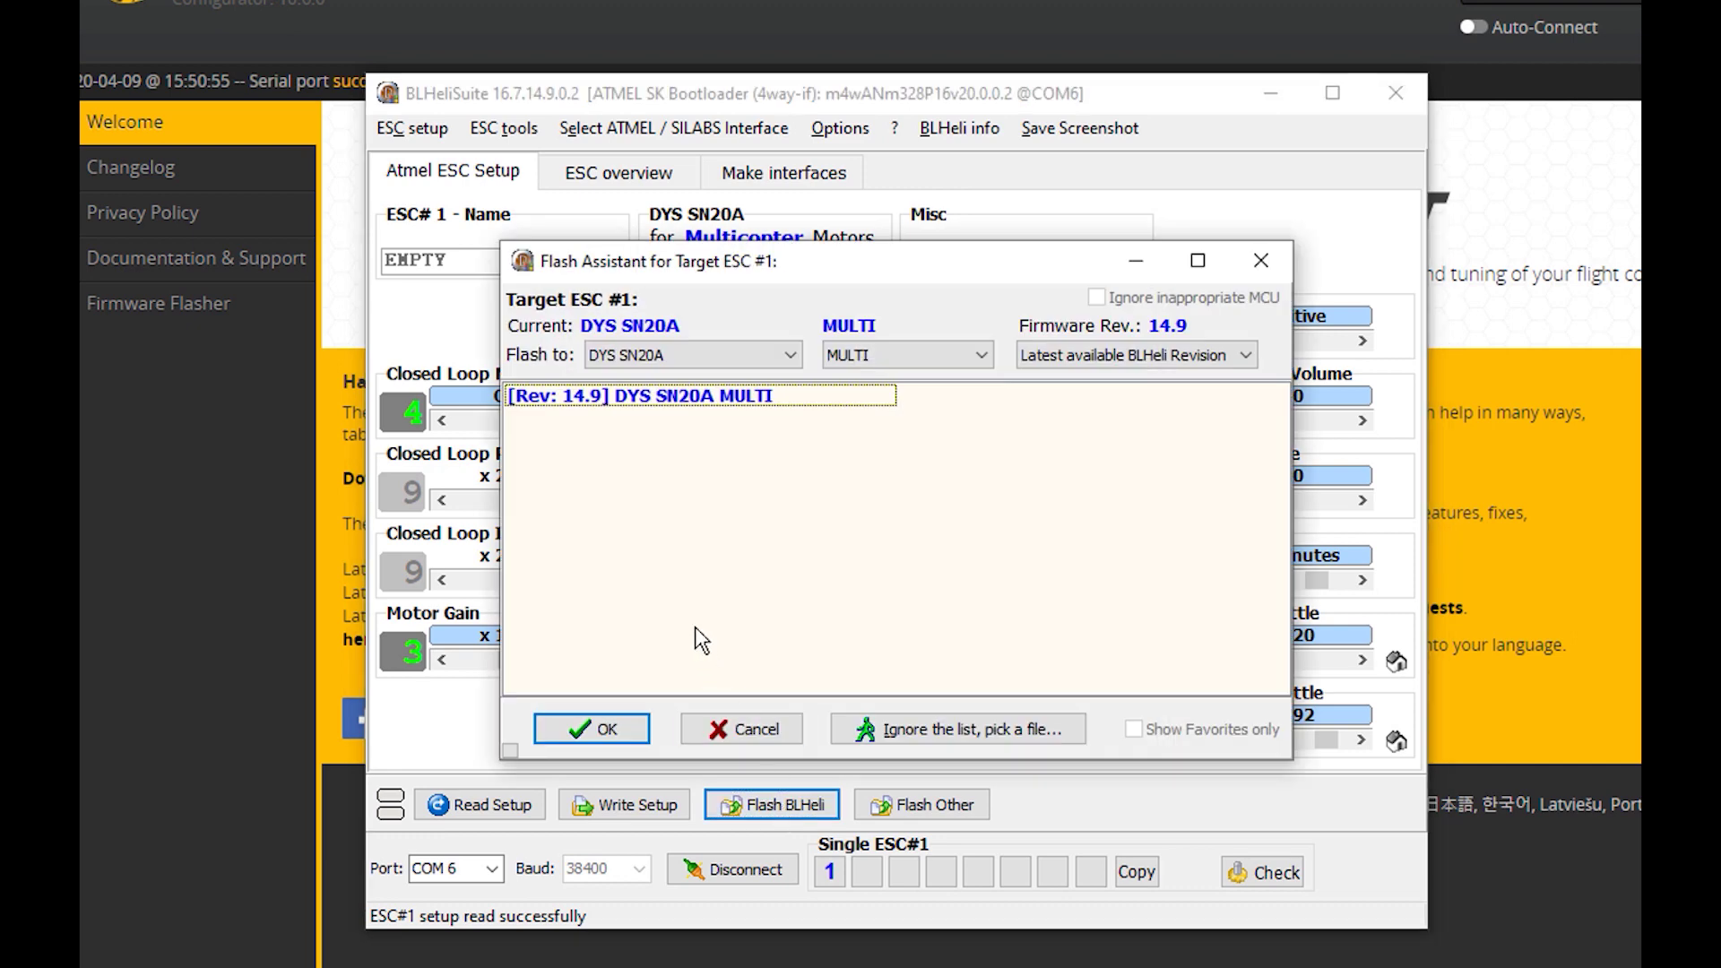
pyautogui.click(690, 393)
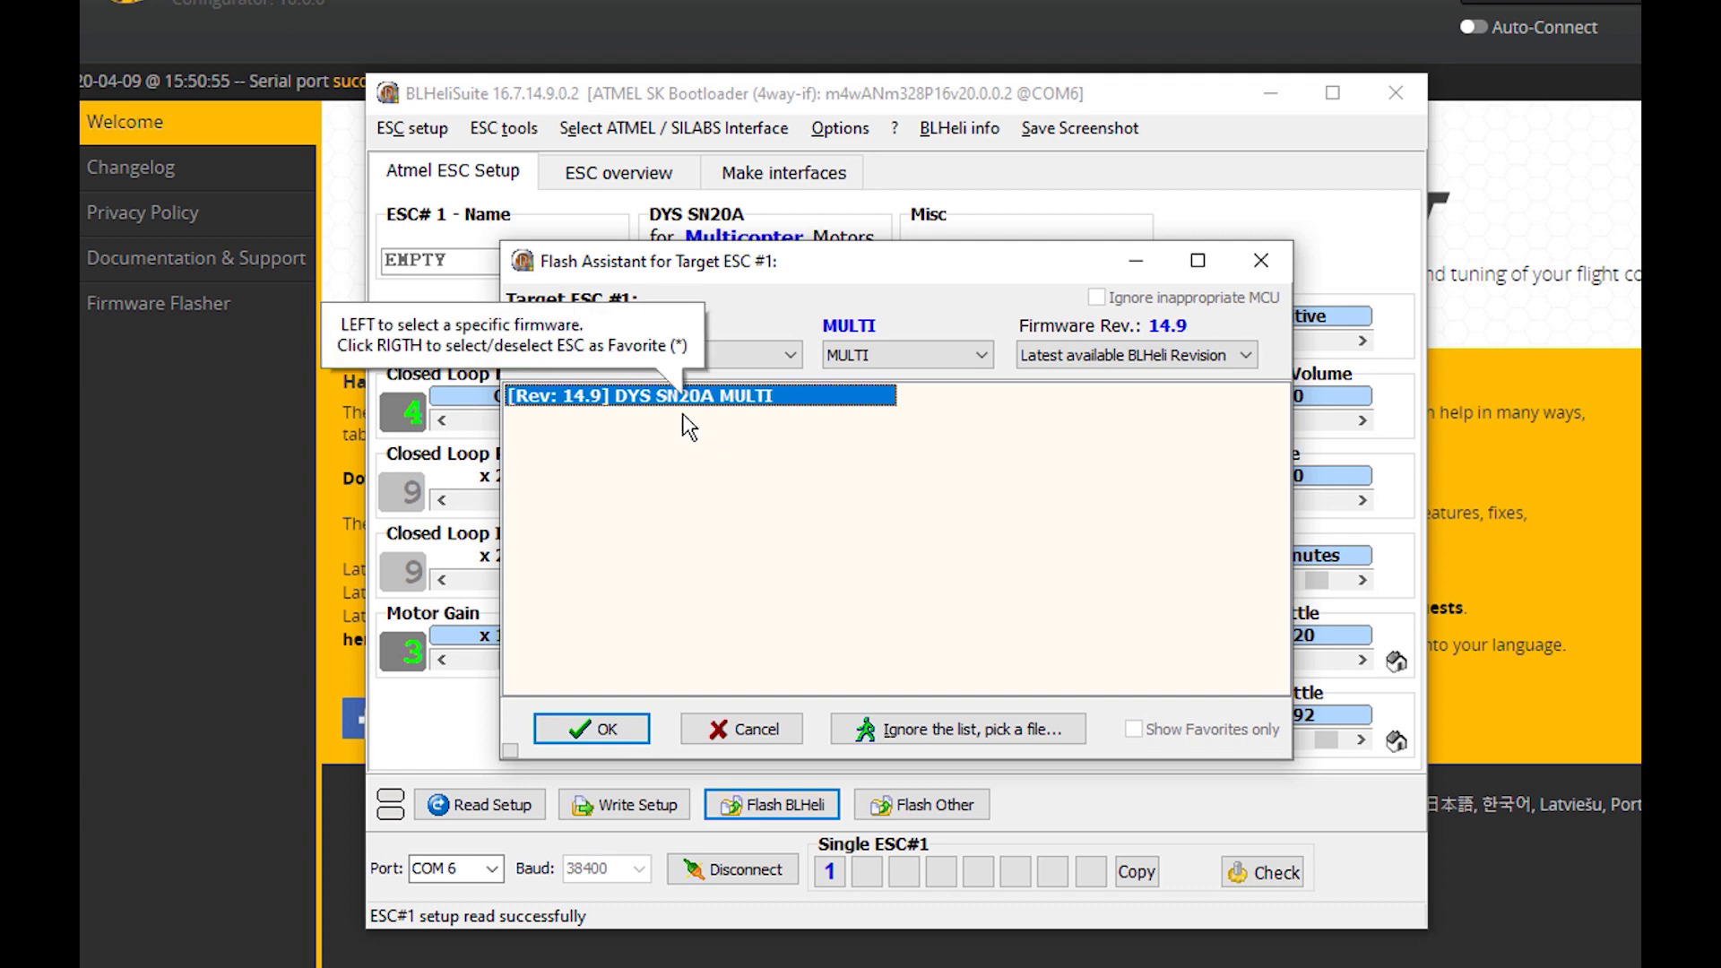
pyautogui.click(606, 733)
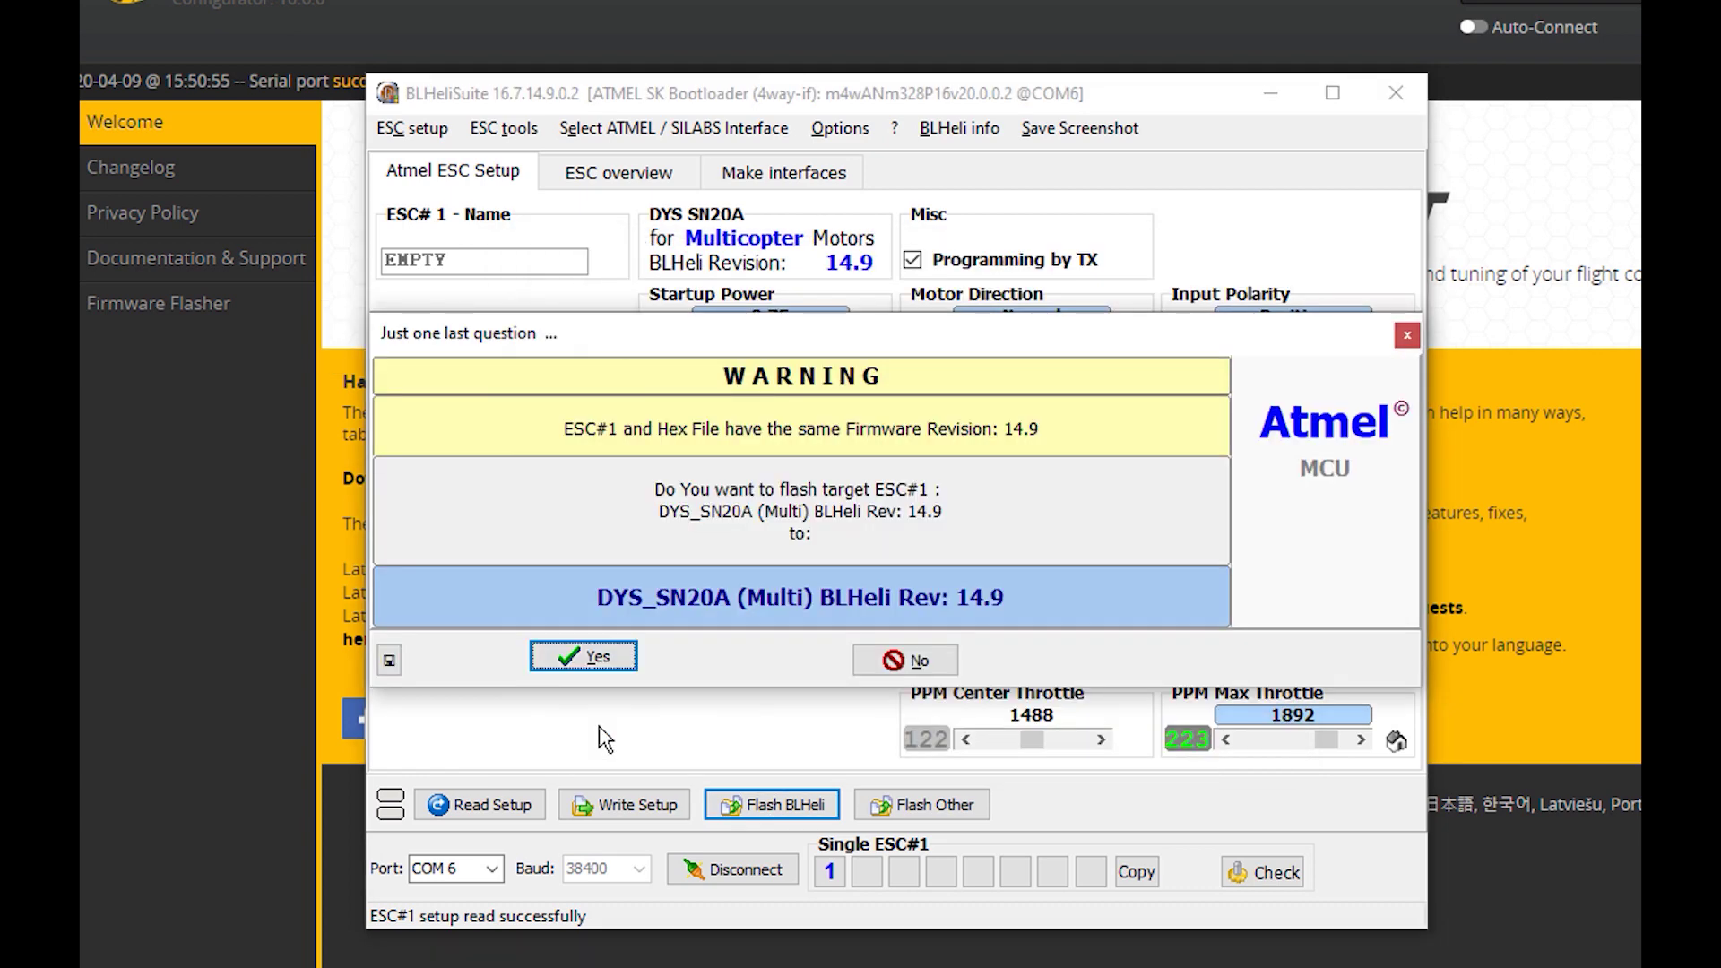
pyautogui.click(596, 661)
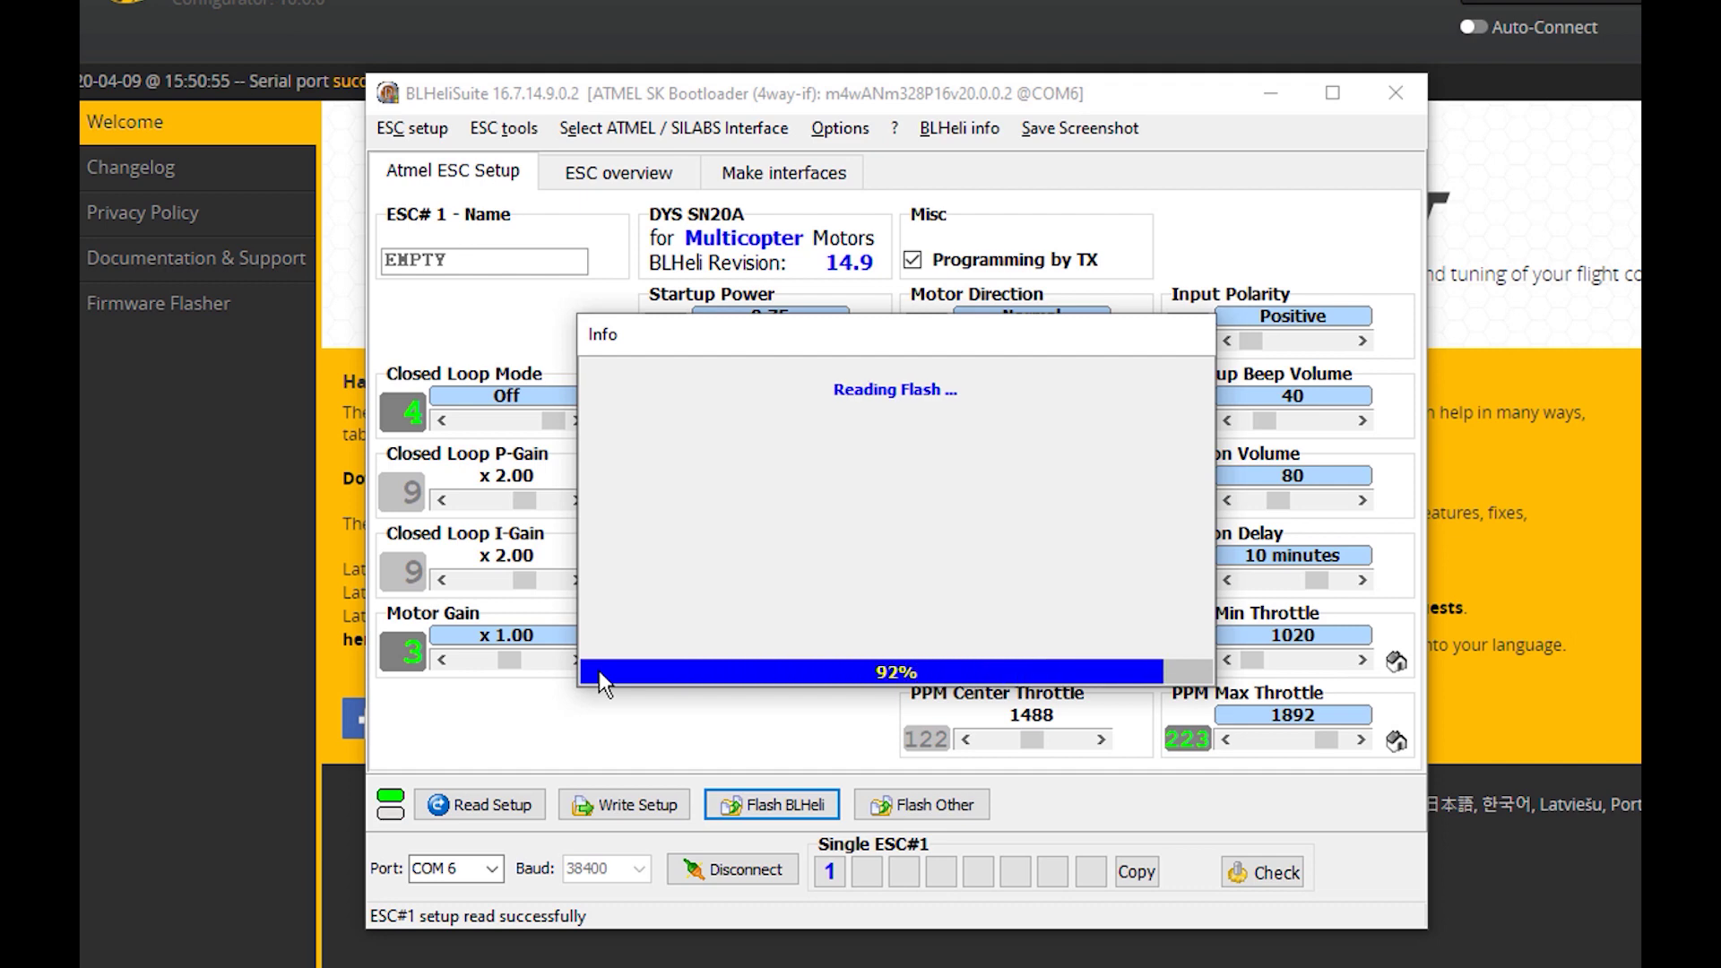
pyautogui.click(900, 670)
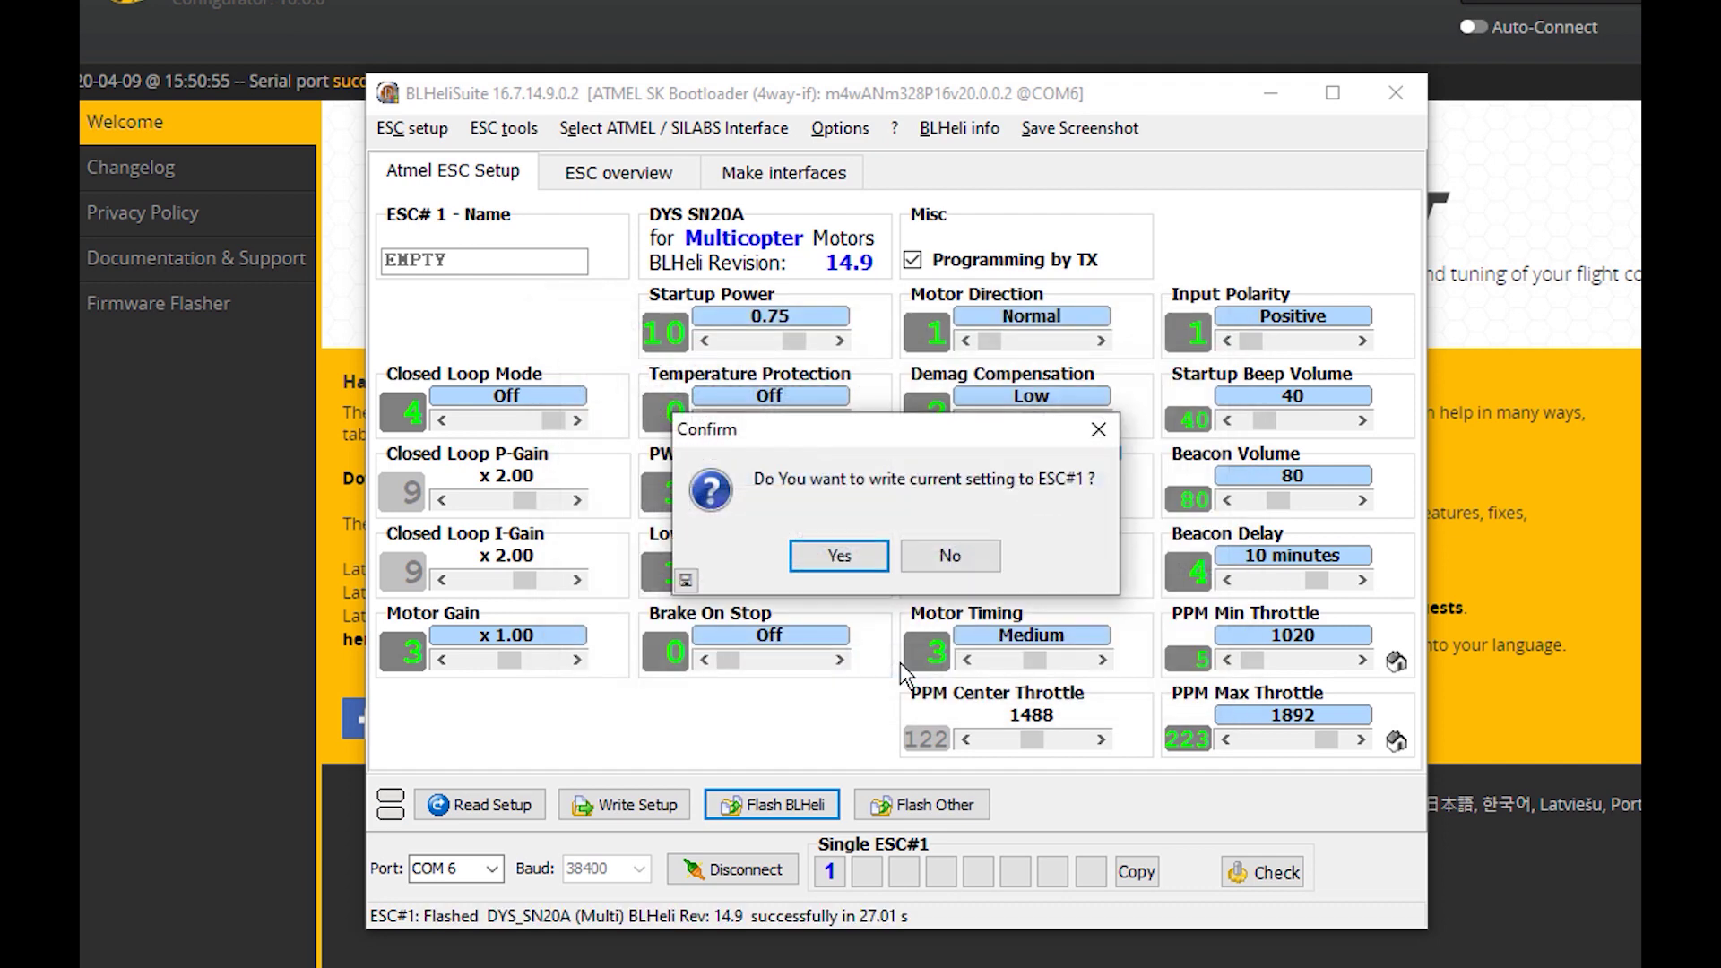
# Step: Write the current settings back to ESC #1 after flashing and open the ESC overview
pyautogui.click(840, 557)
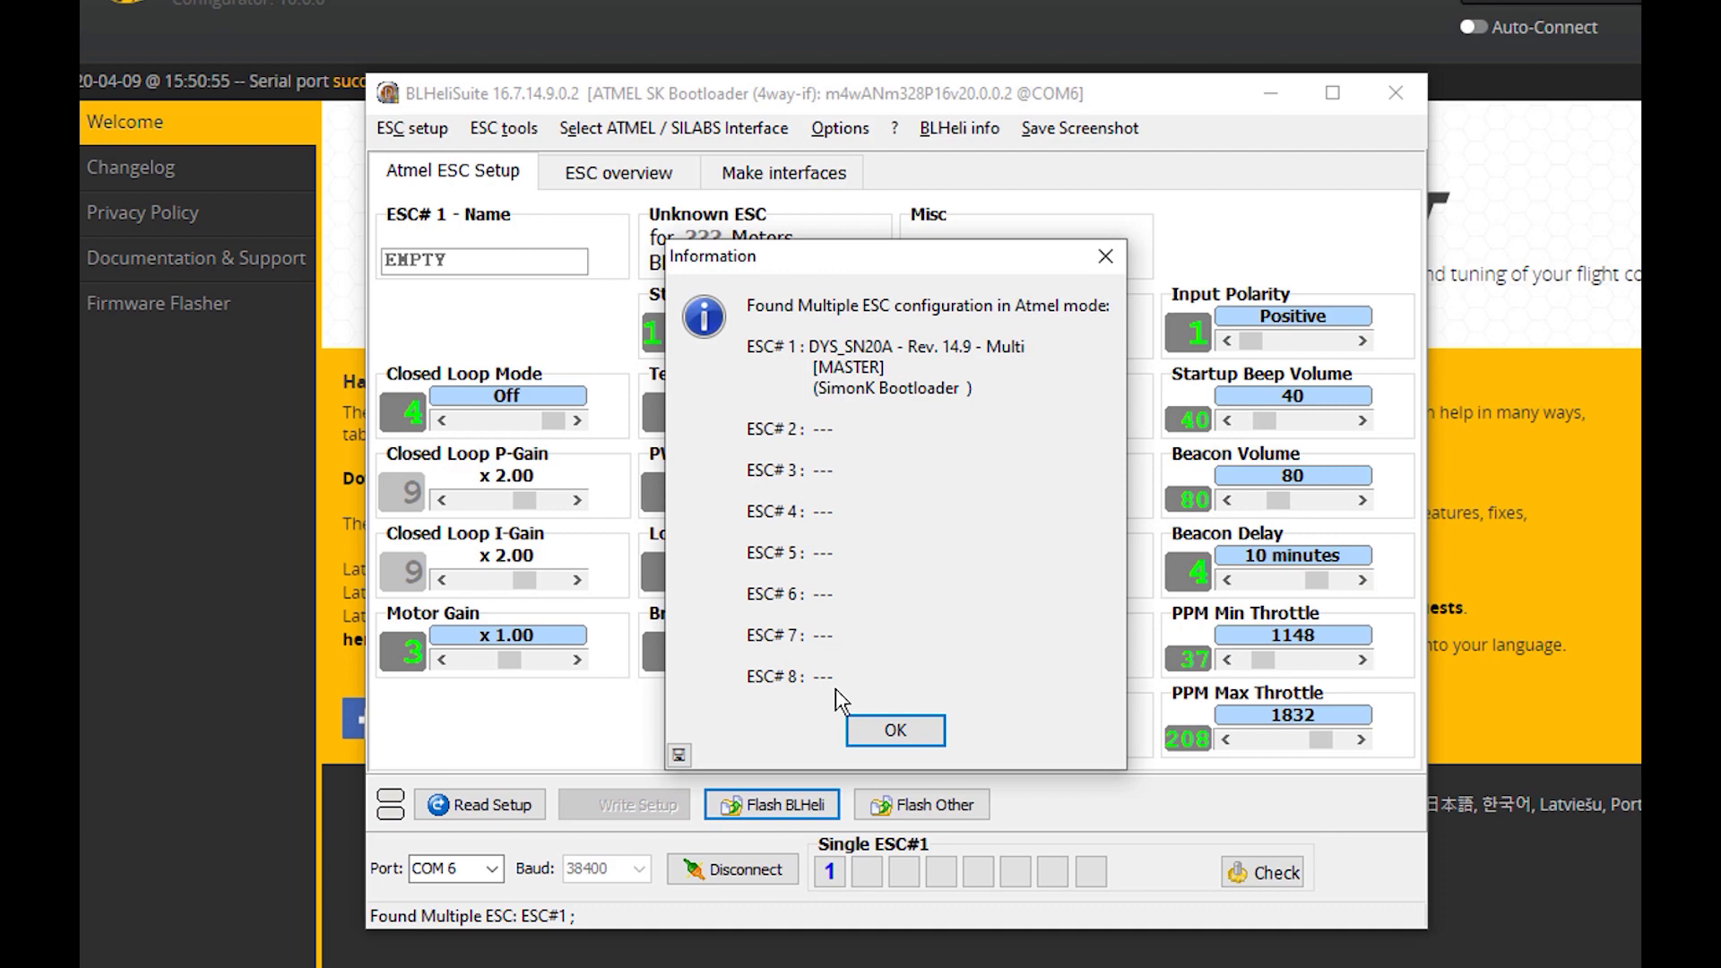
pyautogui.click(896, 730)
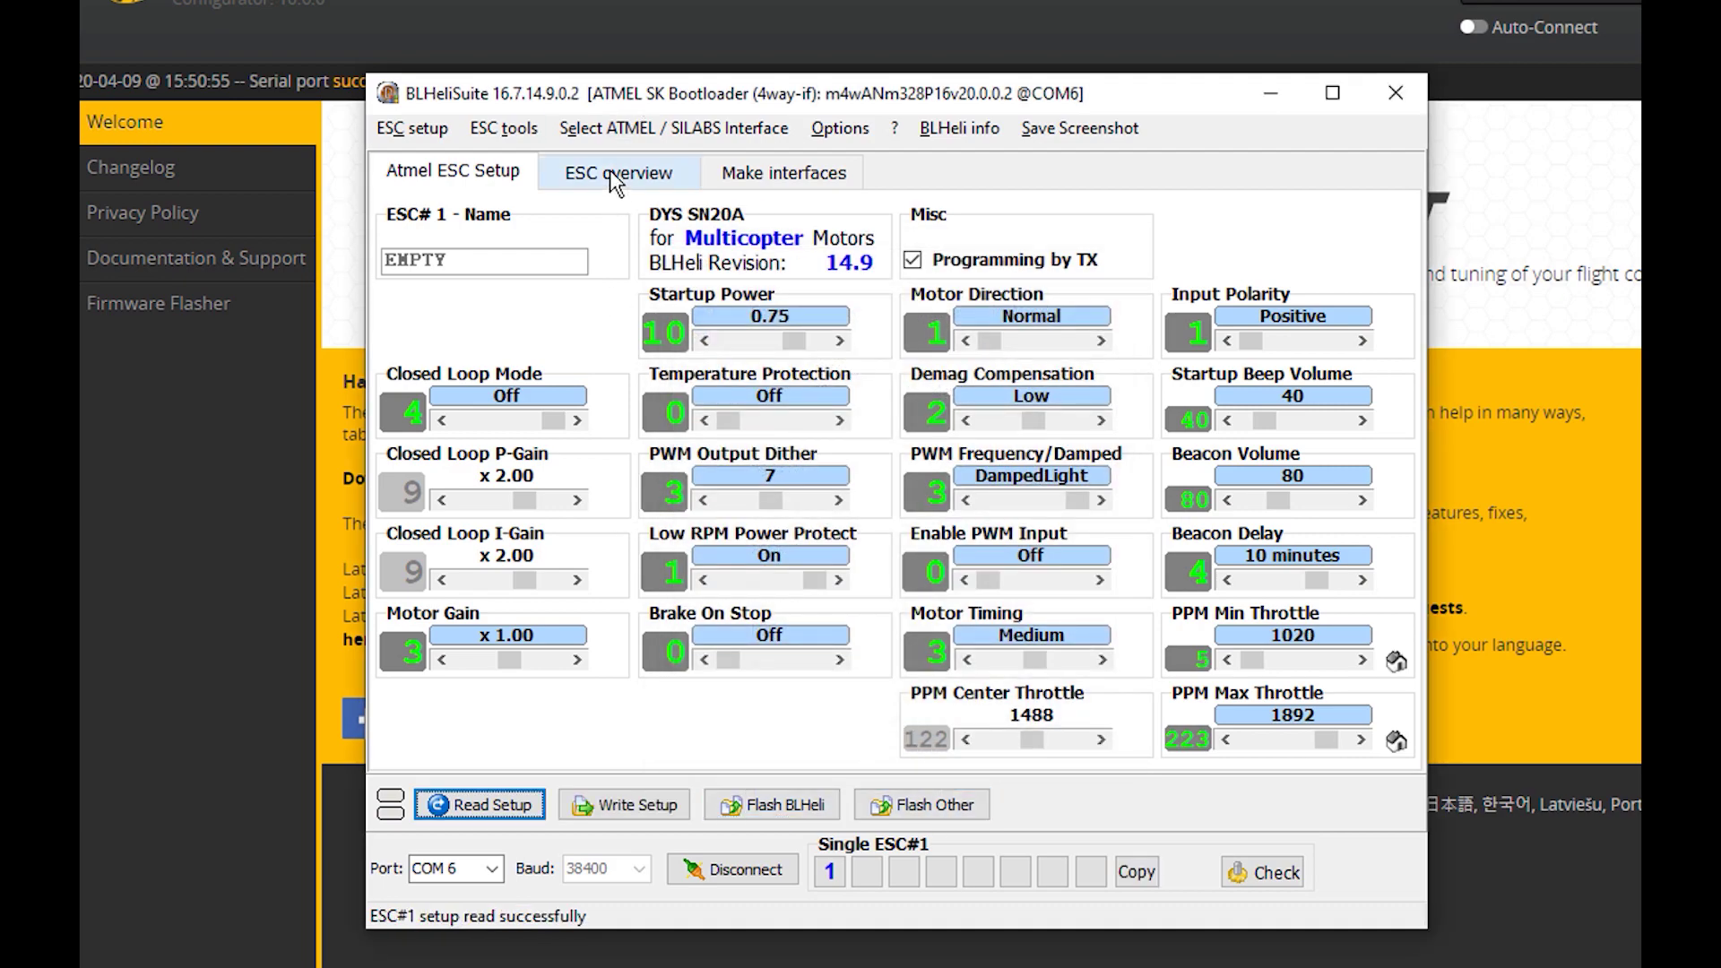
pyautogui.click(615, 179)
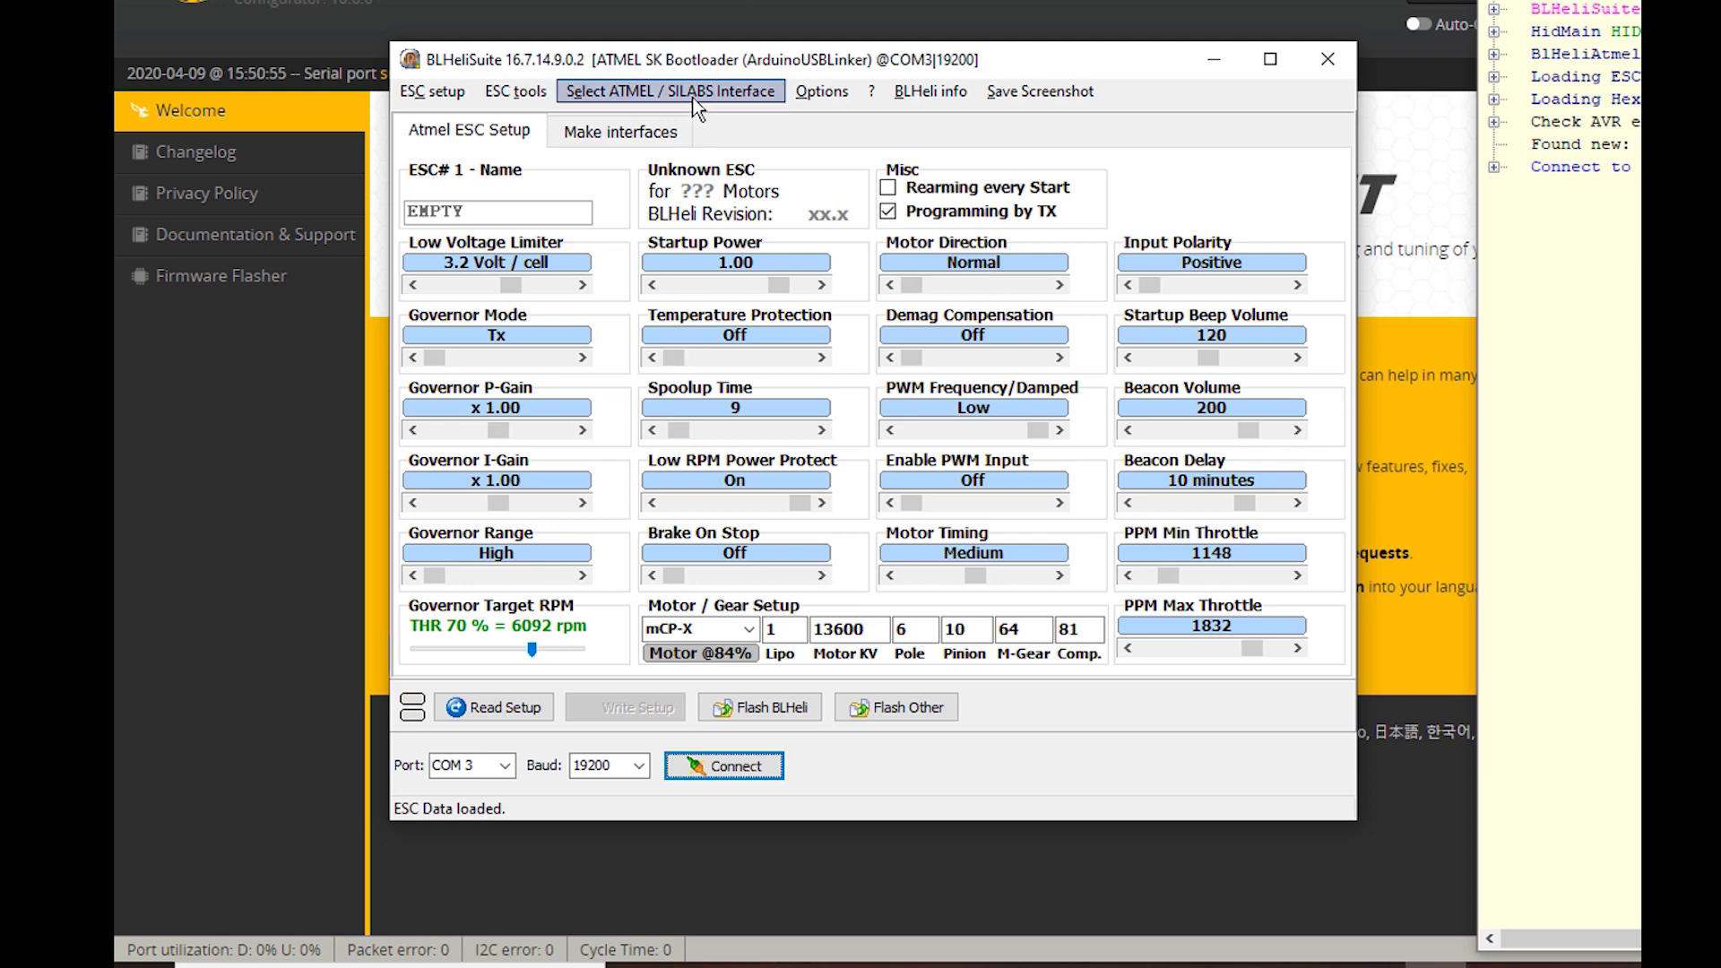
# Step: Choose ATMEL SK Bootloader (ArduinoUSBLinker) as the interface, connect on COM 3 at 19200 baud, and read the ESC setup
pyautogui.click(694, 100)
pyautogui.click(746, 387)
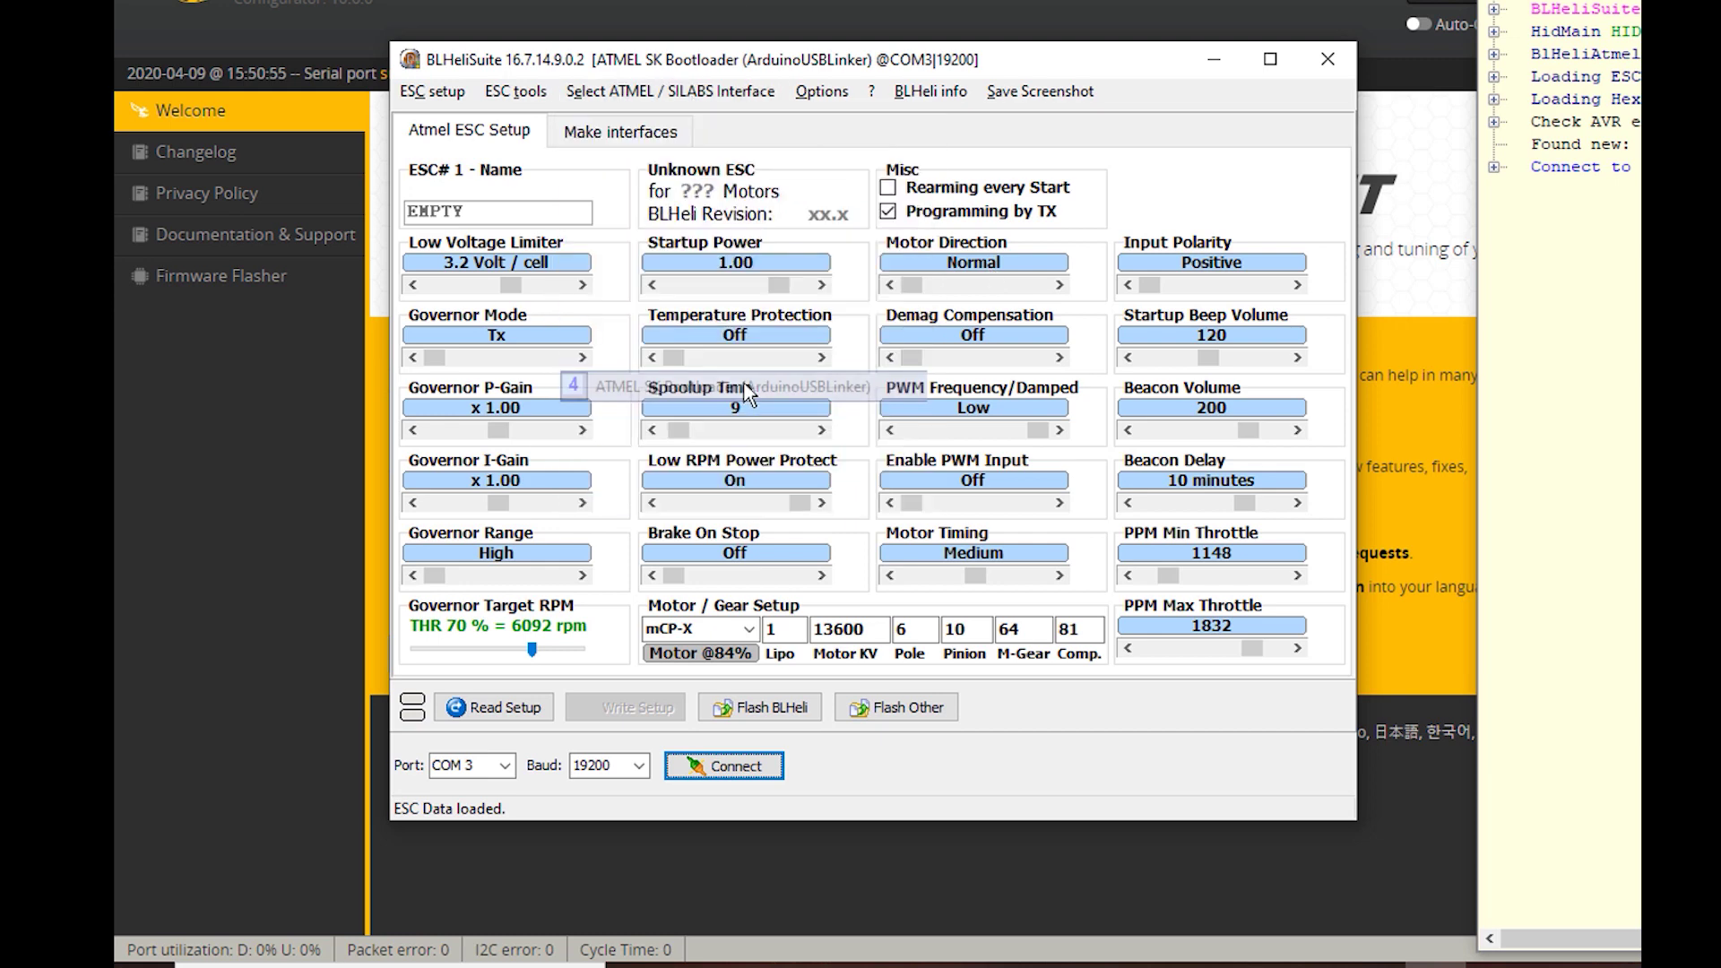
pyautogui.click(717, 773)
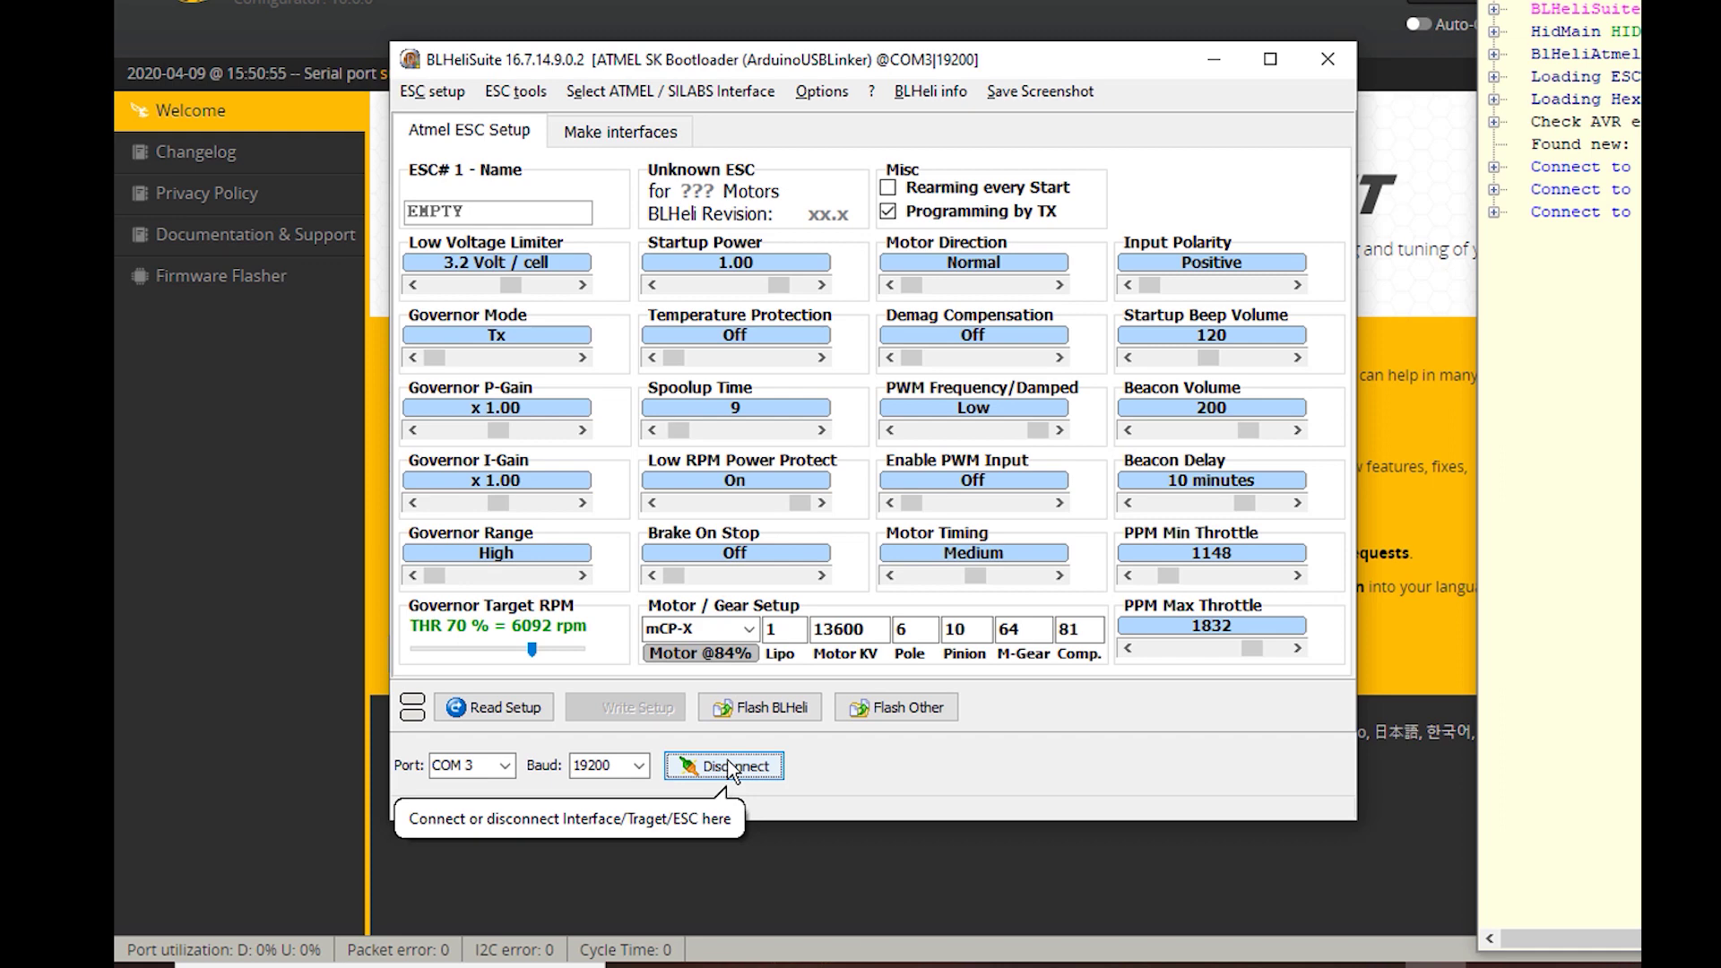
pyautogui.click(536, 705)
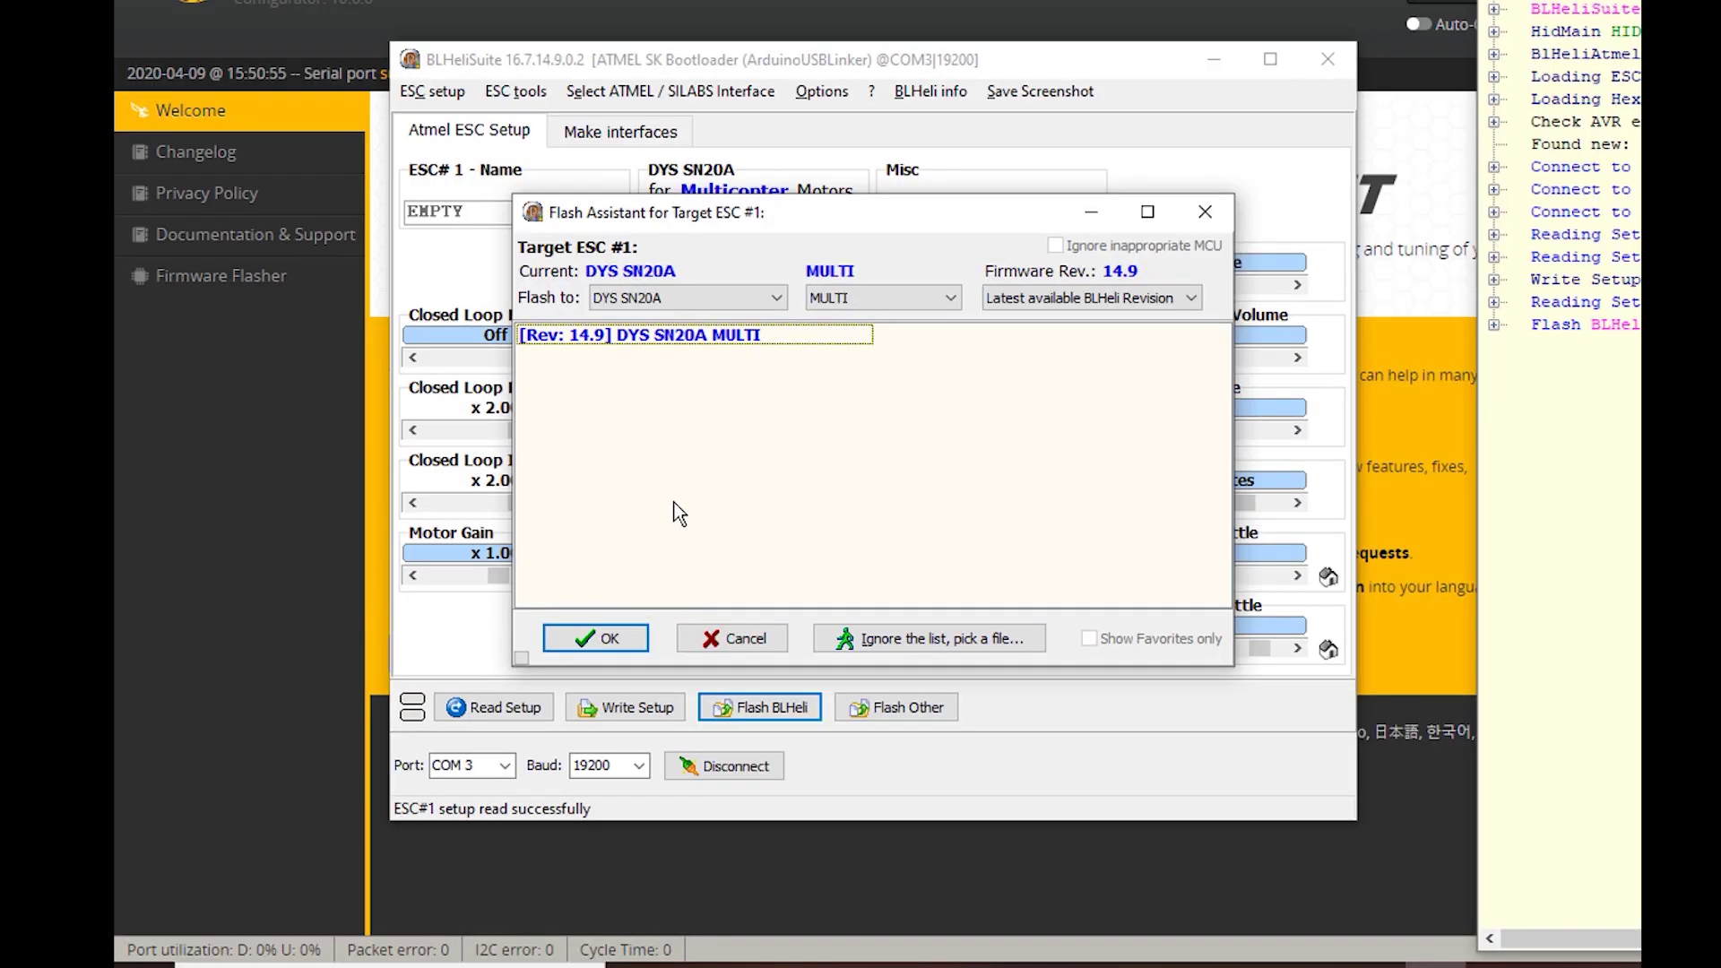
# Step: Flash the ESC through the ArduinoUSBLinker interface with the DYS SN20A MULTI Rev. 14.9 firmware, accepting the same-revision warning
pyautogui.click(724, 343)
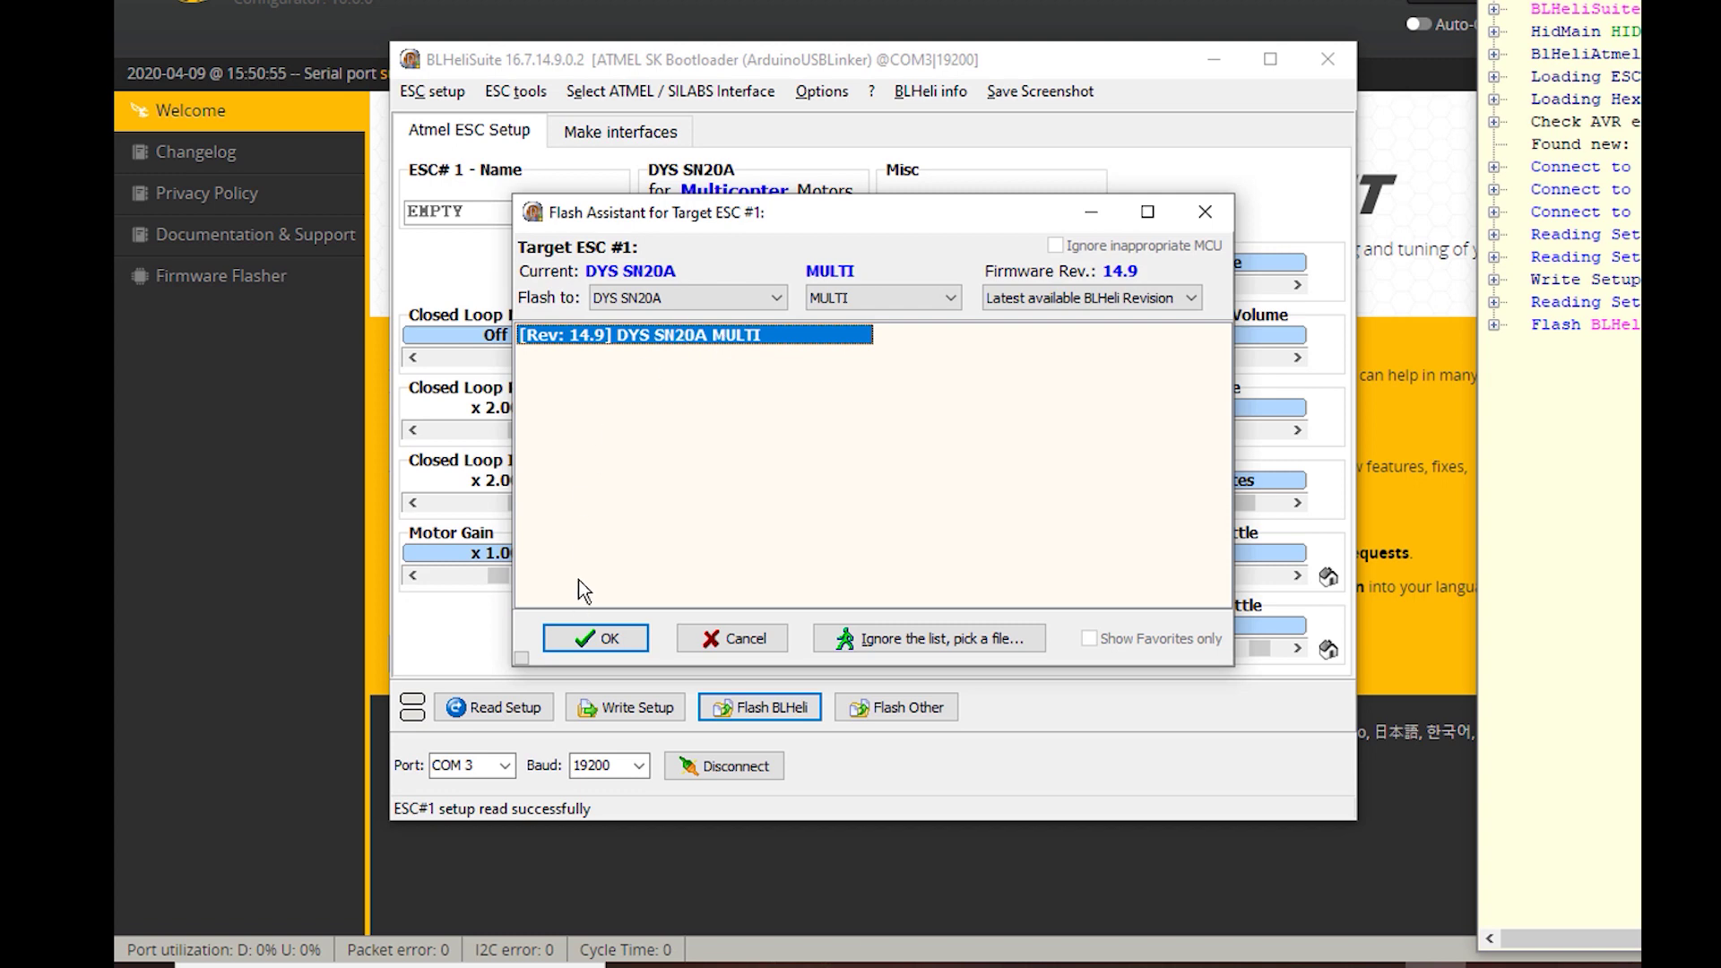
pyautogui.click(599, 642)
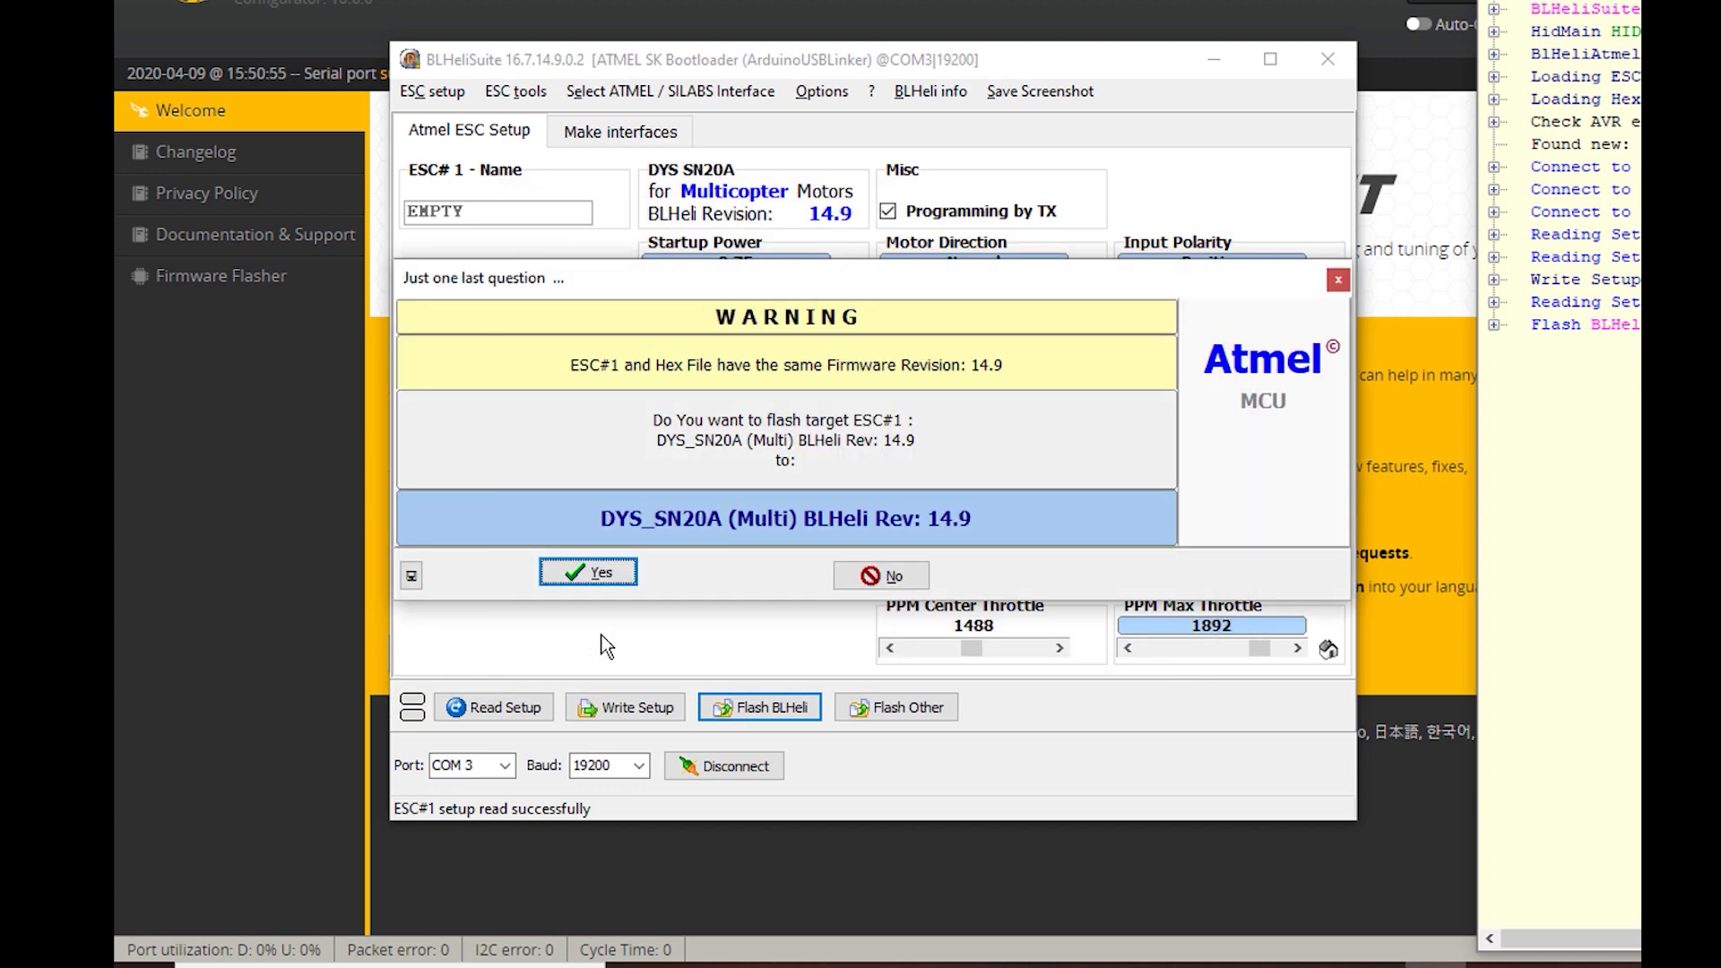
pyautogui.click(595, 571)
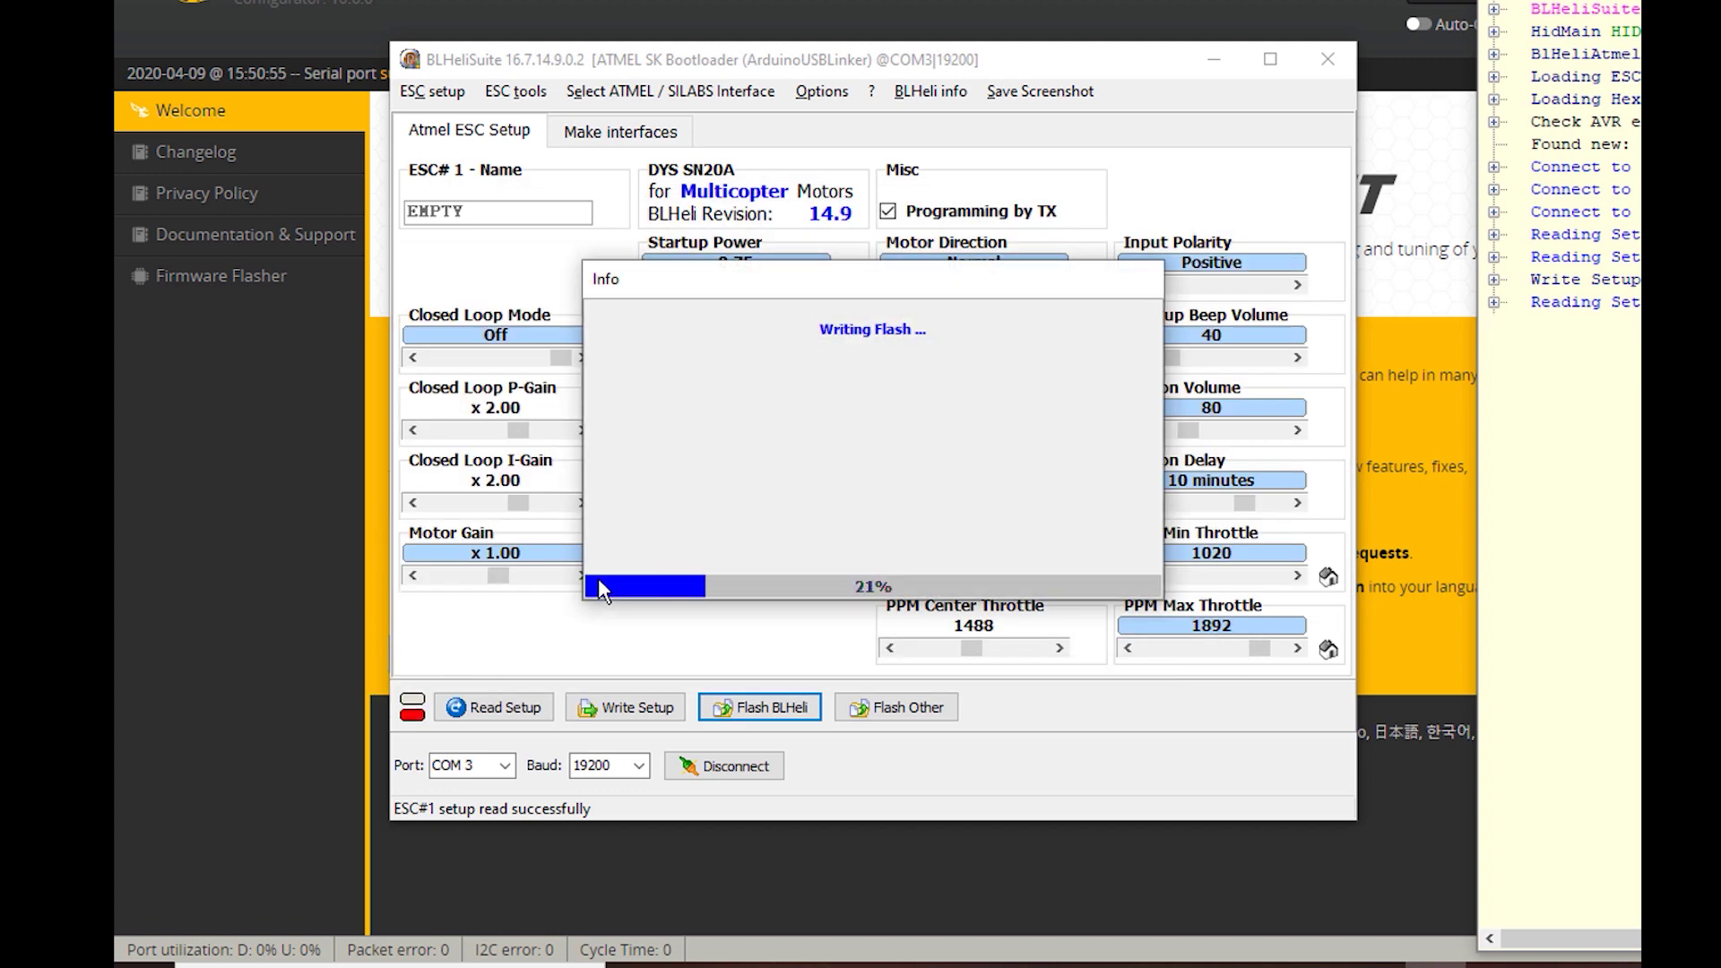